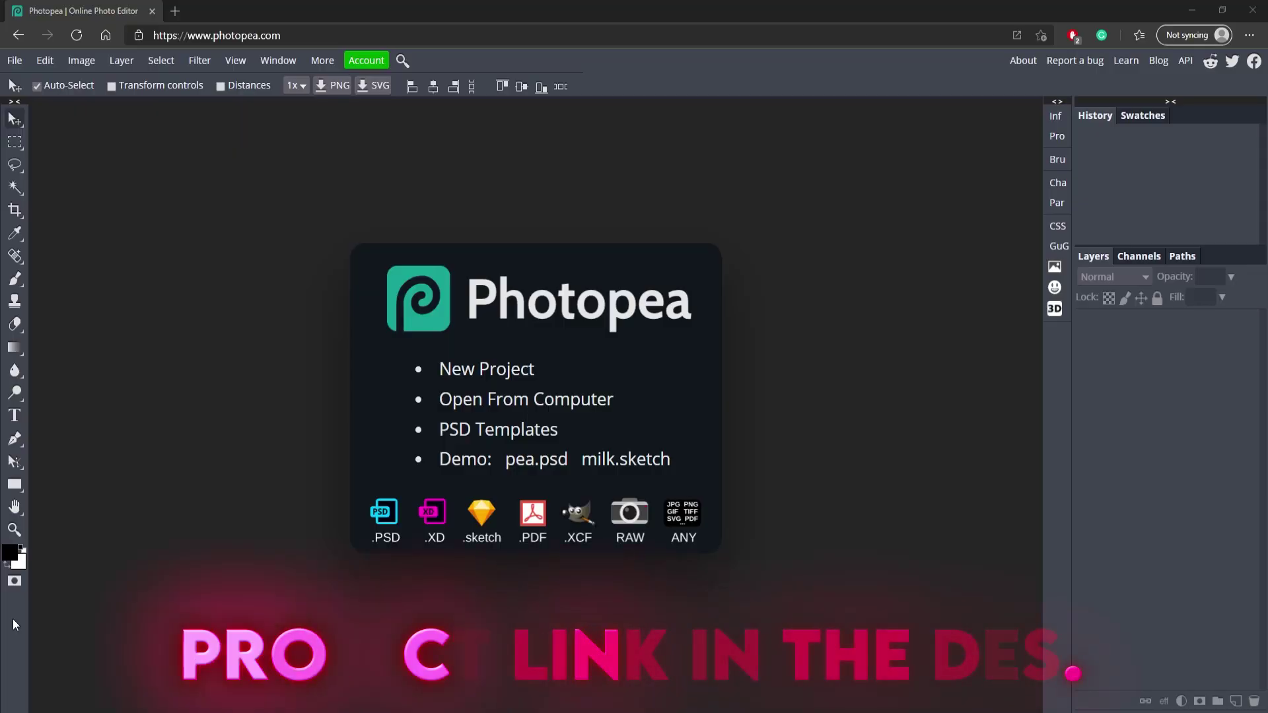
- Create a new blank project 1280 px wide and 720 px high
left_click(506, 372)
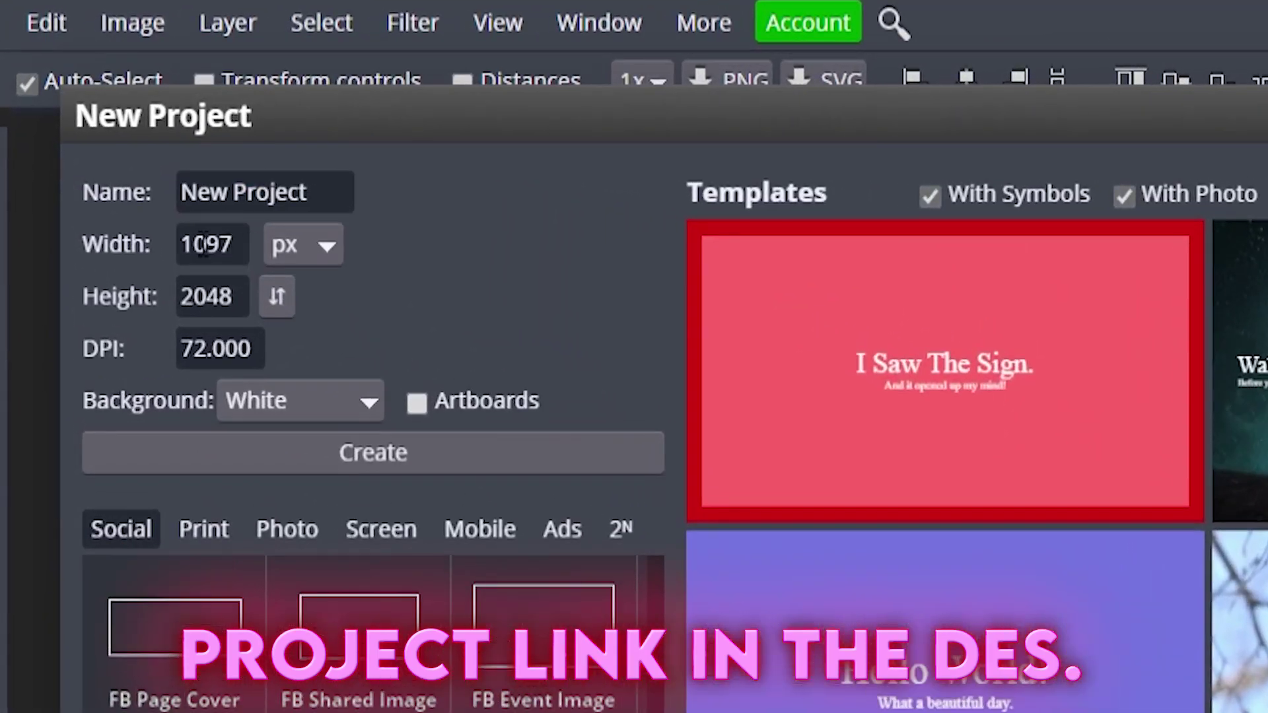
double_click(243, 250)
type("1280")
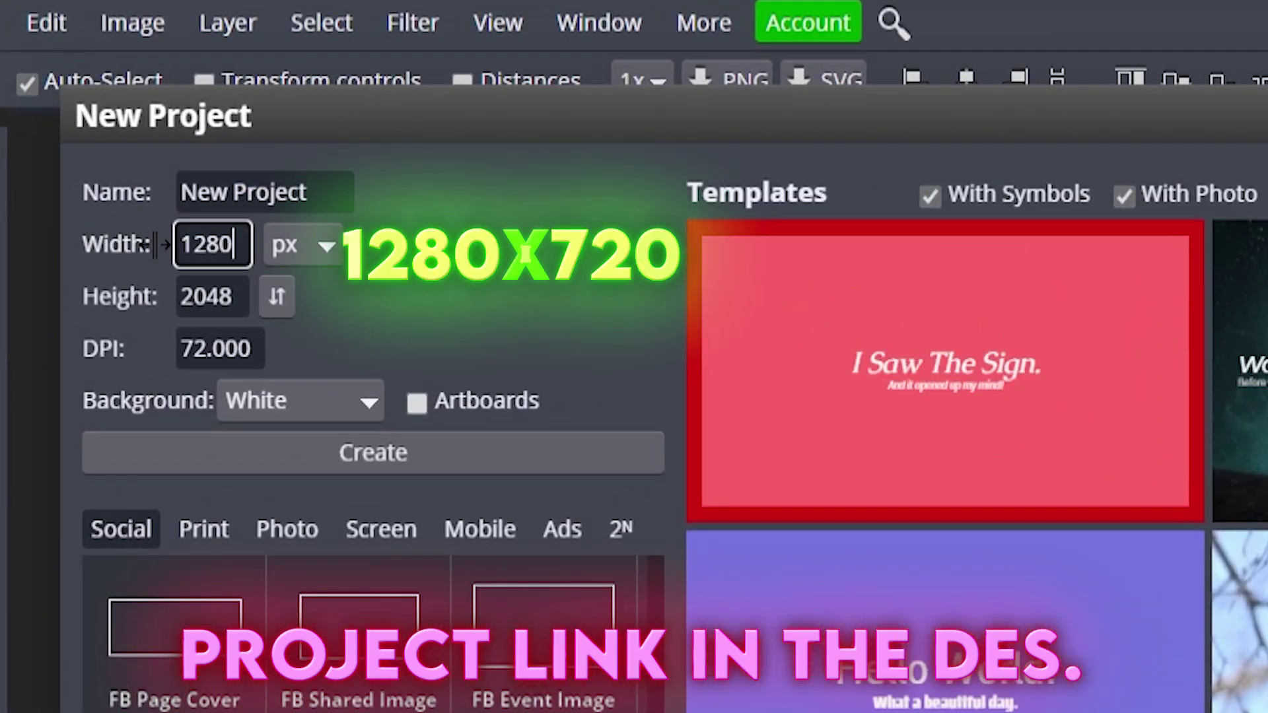
key("Tab")
type("72")
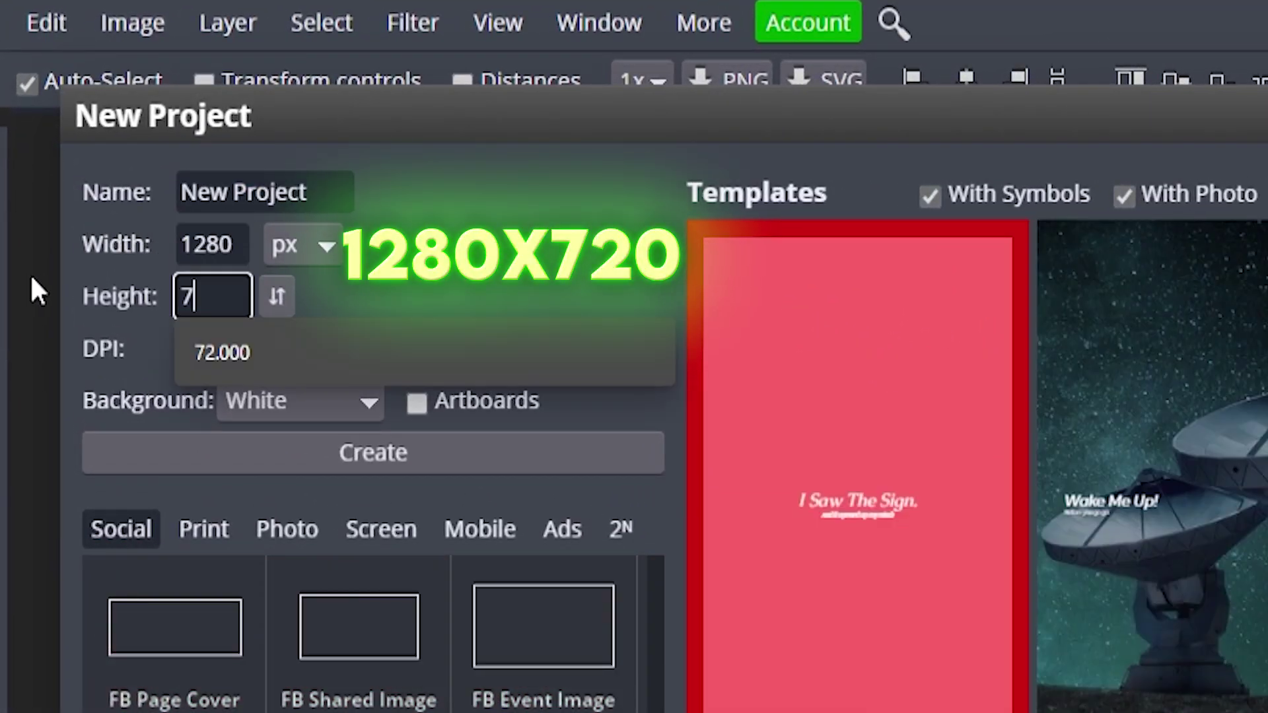
type("0")
left_click(453, 450)
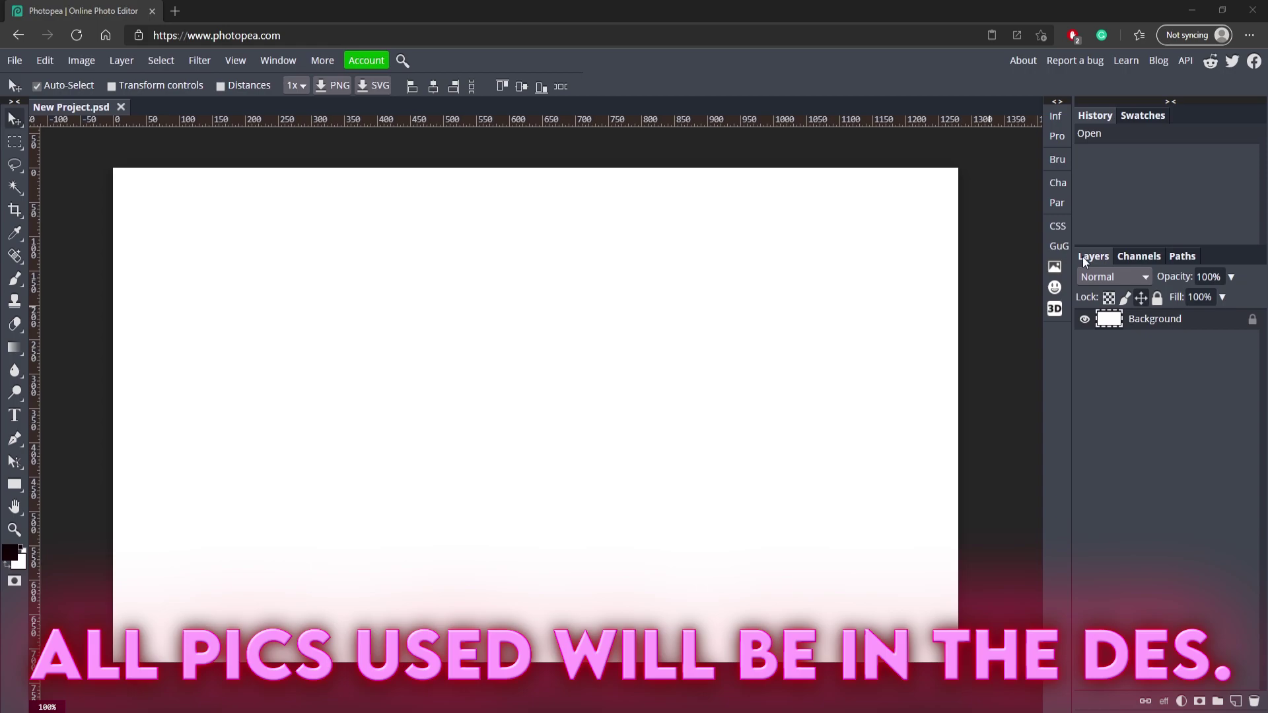
- Paste the hooded character image, shrink it to about 82%, and shift it to the left edge
key("ctrl+v")
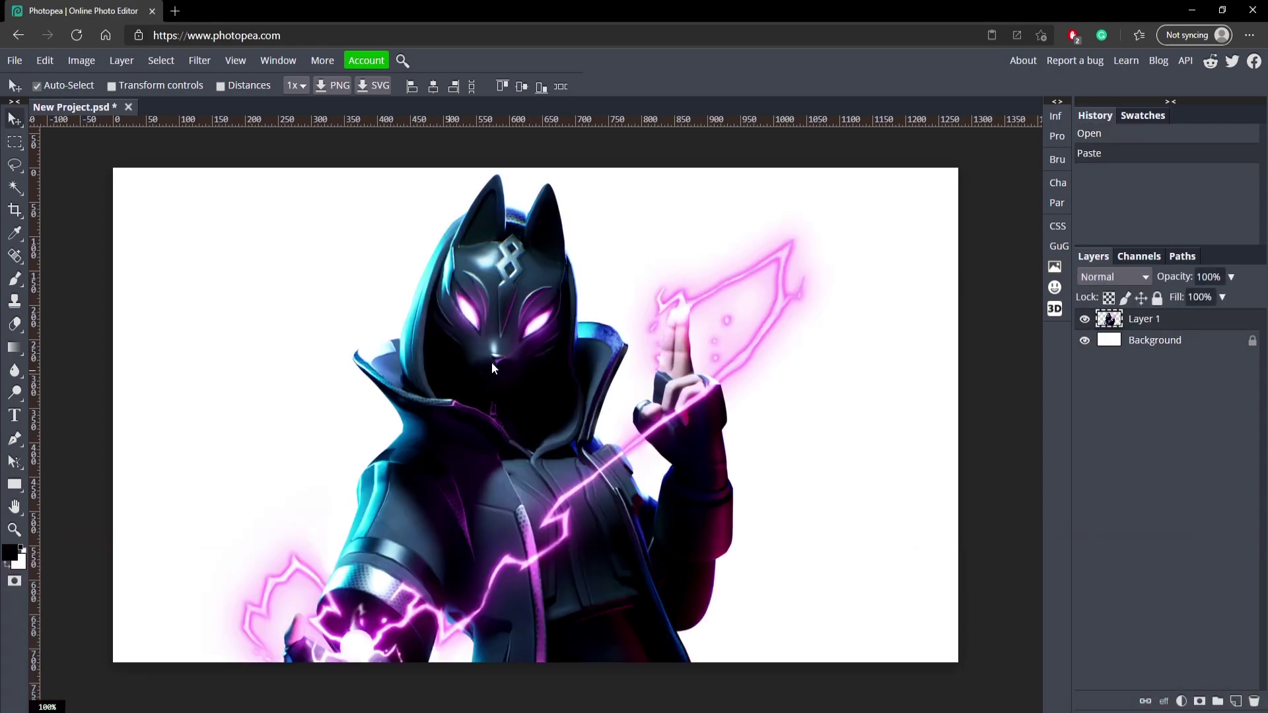
left_click_drag(445, 371, 434, 417)
key("ctrl+t")
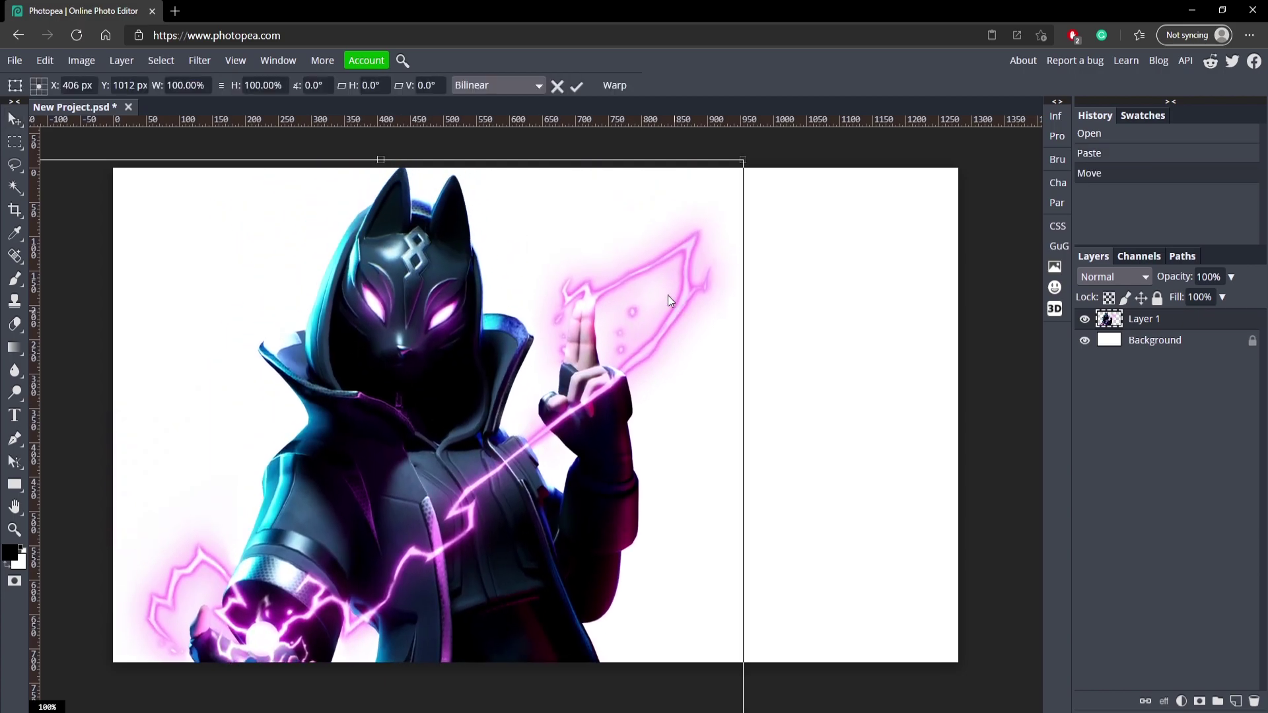
left_click_drag(743, 163, 561, 291)
left_click(576, 87)
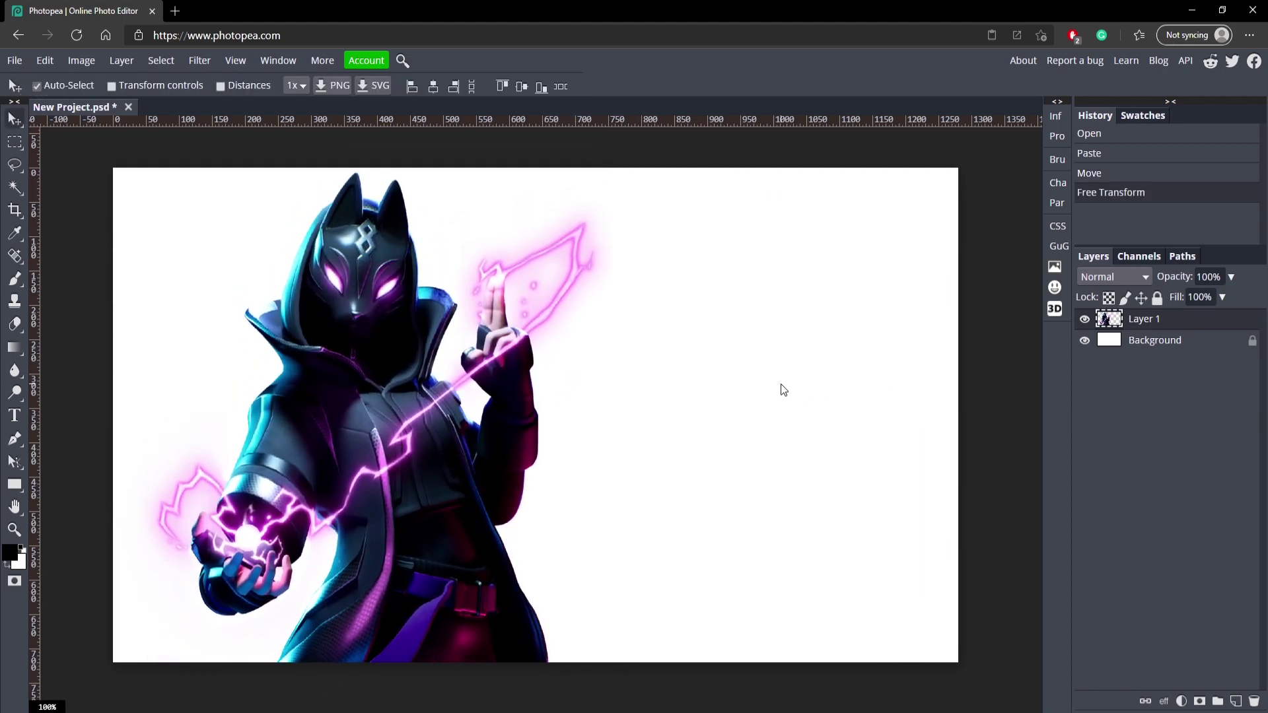
left_click_drag(481, 481, 481, 482)
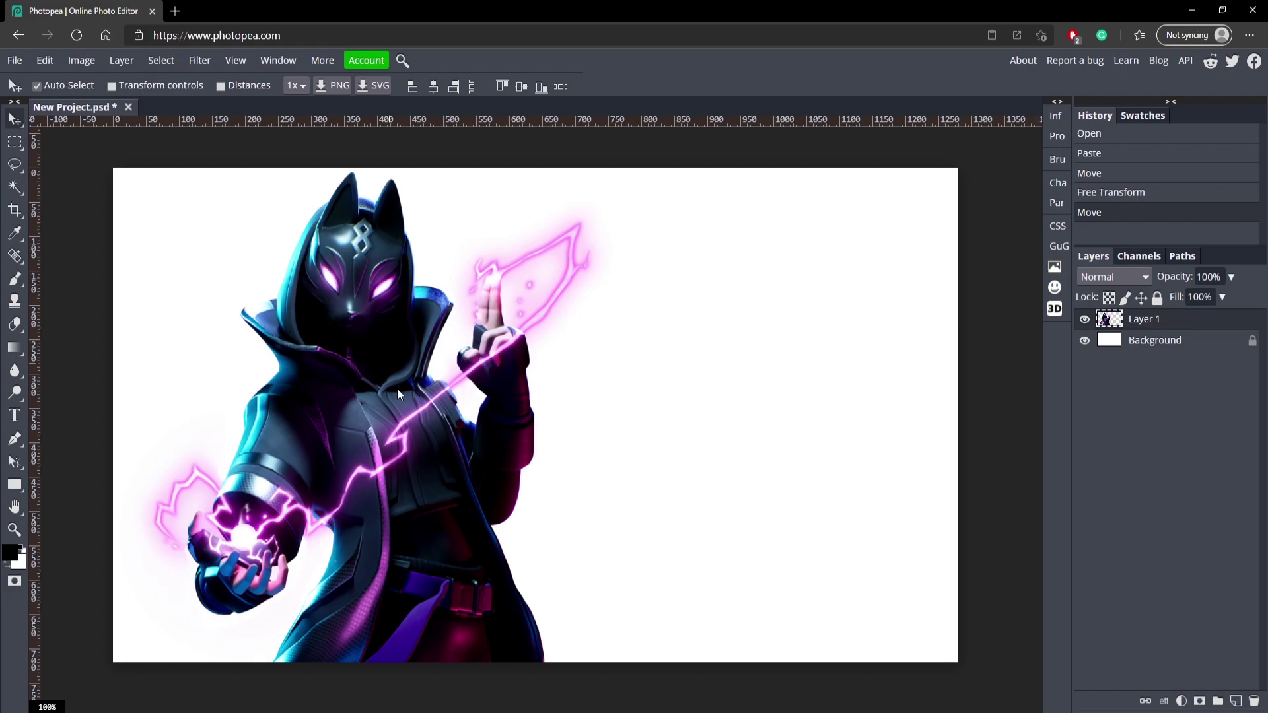
left_click_drag(405, 370, 438, 374)
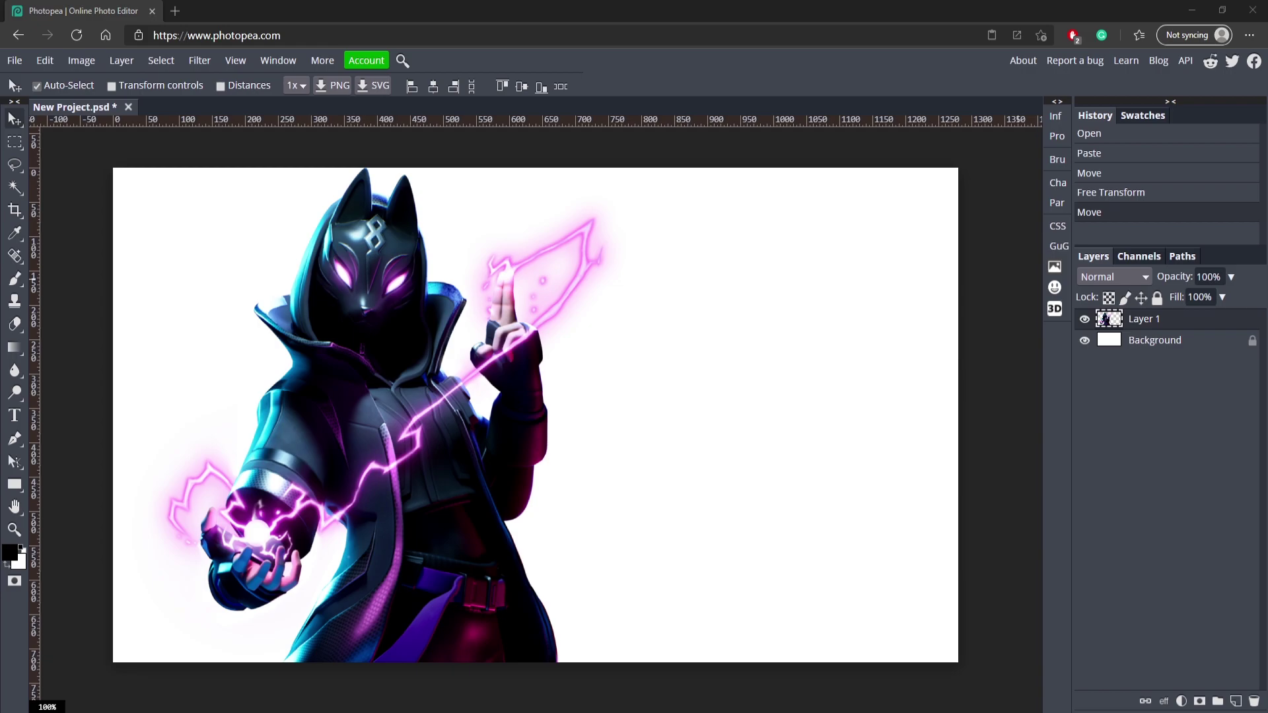
- Paste the purple-sky landscape and scale it to cover the whole canvas
left_click(830, 398)
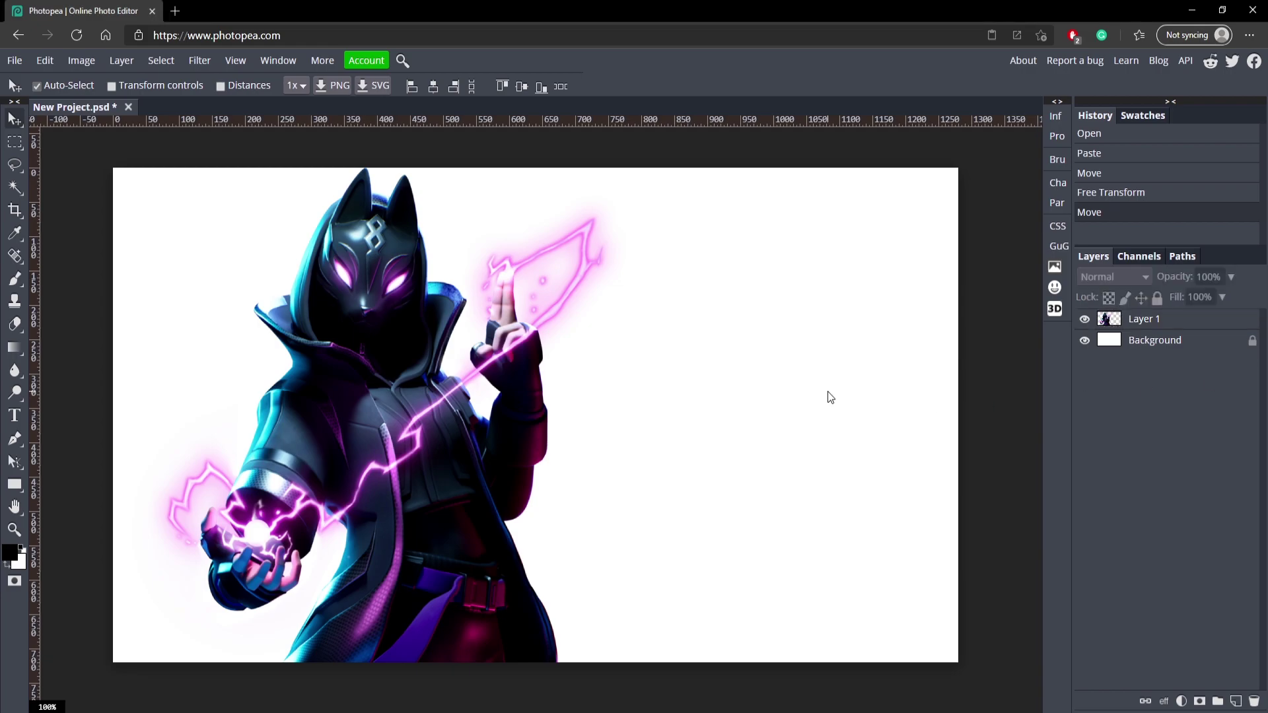
key("ctrl+v")
left_click_drag(775, 464, 754, 283)
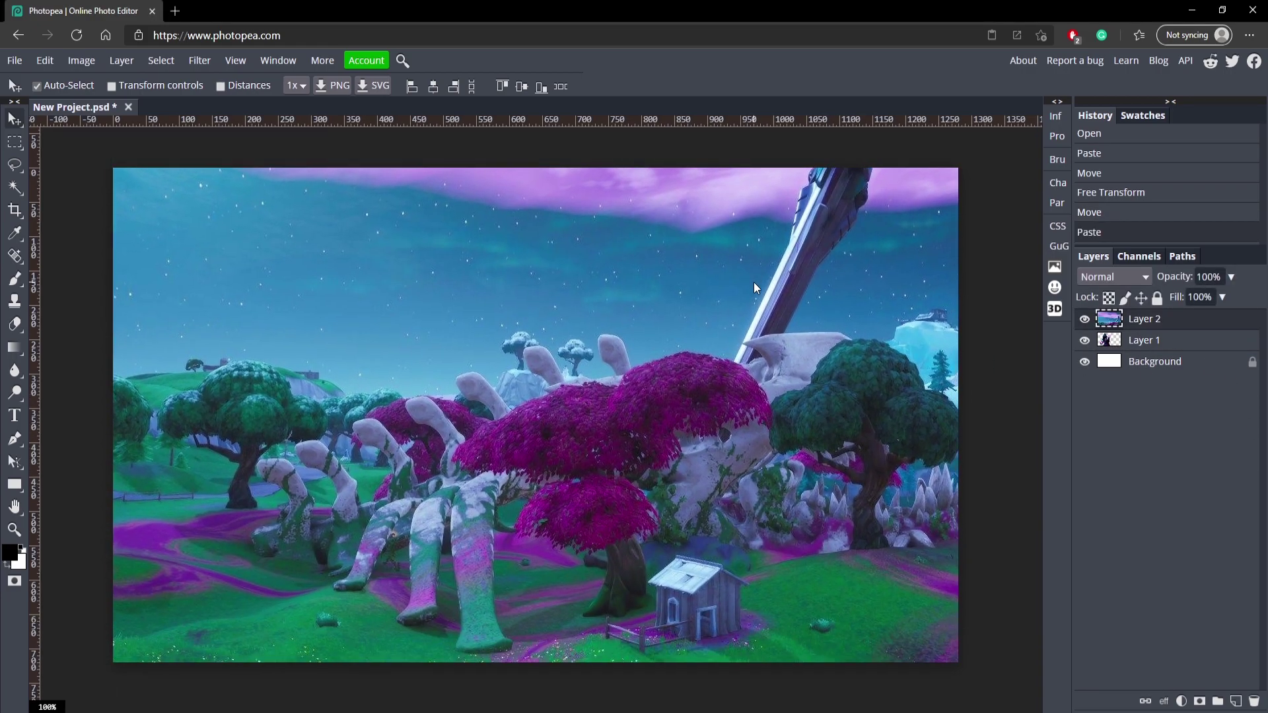
key("ctrl+t")
key("ctrl+z")
left_click_drag(118, 164, 455, 366)
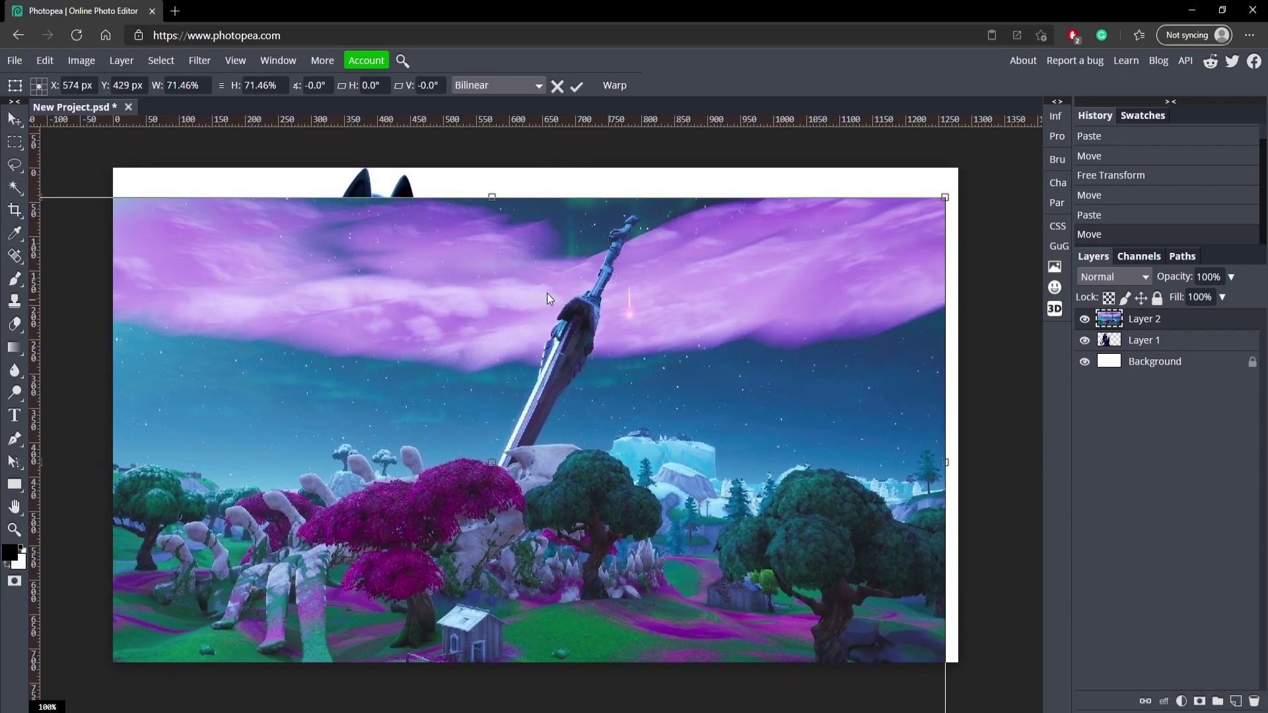
left_click_drag(127, 188, 680, 493)
left_click_drag(854, 585, 285, 267)
left_click_drag(536, 421, 854, 502)
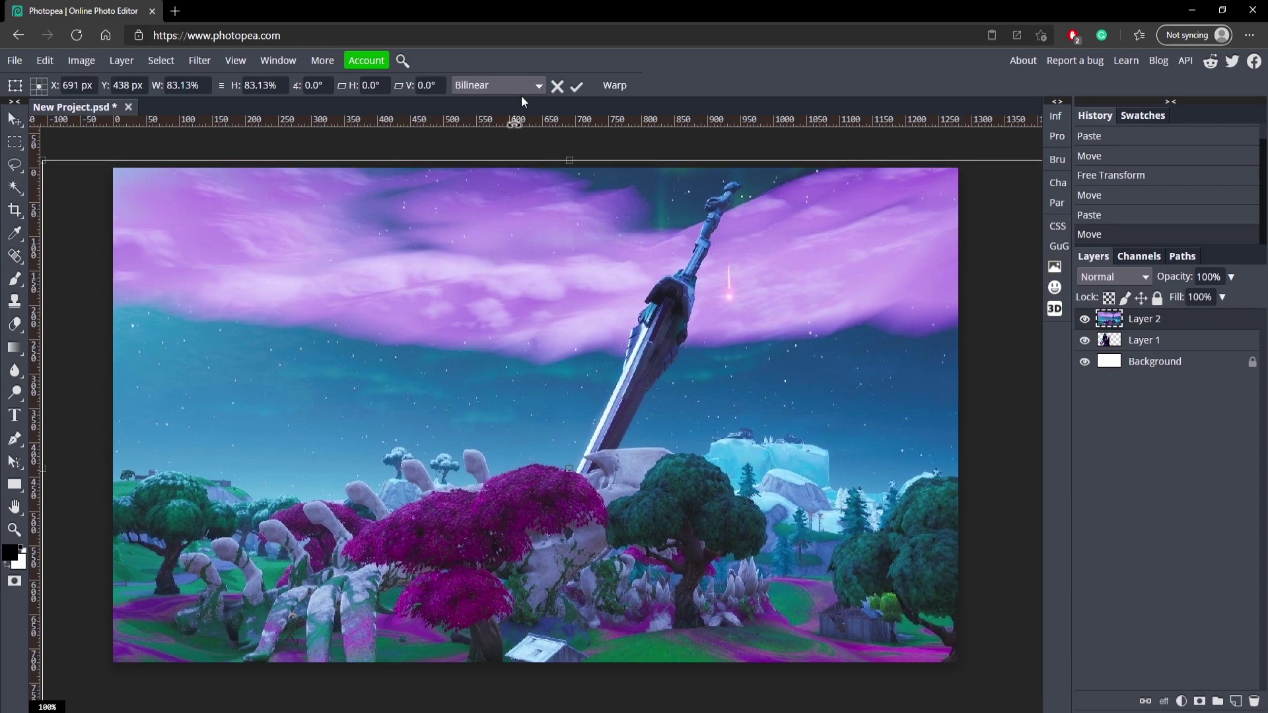
left_click(576, 87)
- Place the landscape layer beneath the character and delete the white Background layer
left_click_drag(1144, 319, 1151, 355)
left_click(1220, 368)
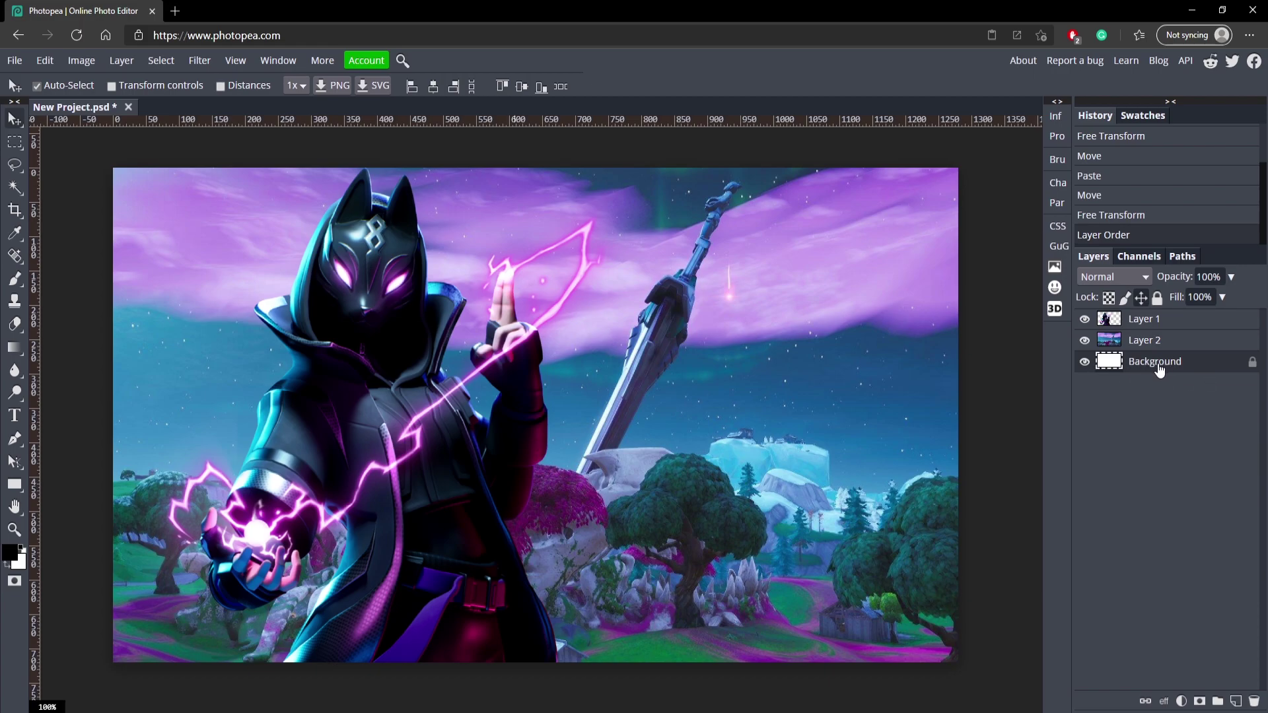
key("Delete")
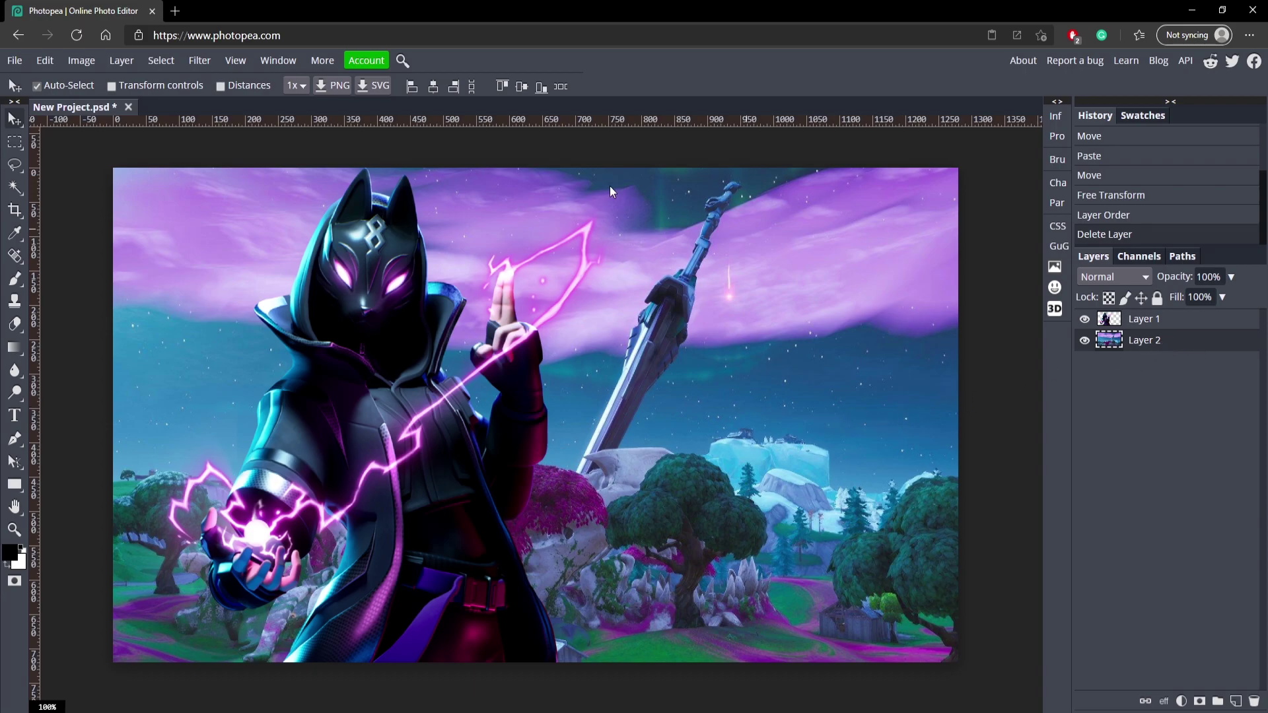
- Apply a 3.3 px Gaussian Blur to the landscape layer
left_click(200, 60)
mouse_move(217, 210)
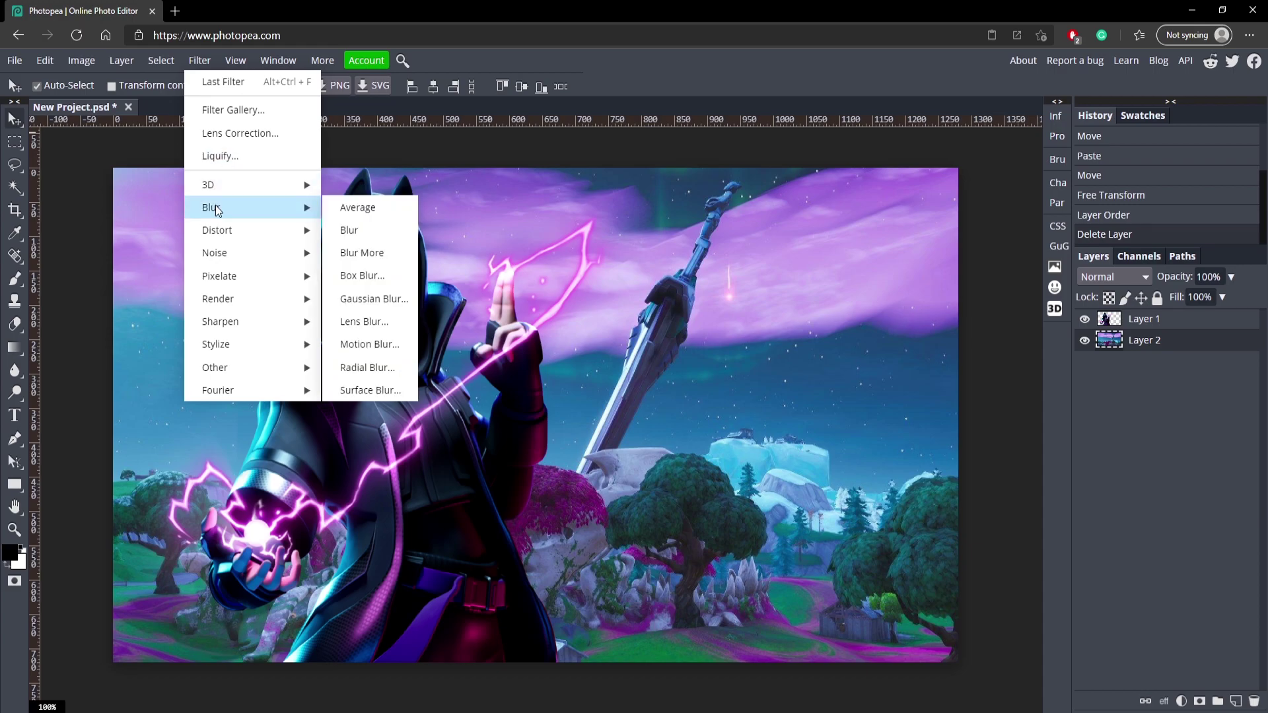
left_click(386, 300)
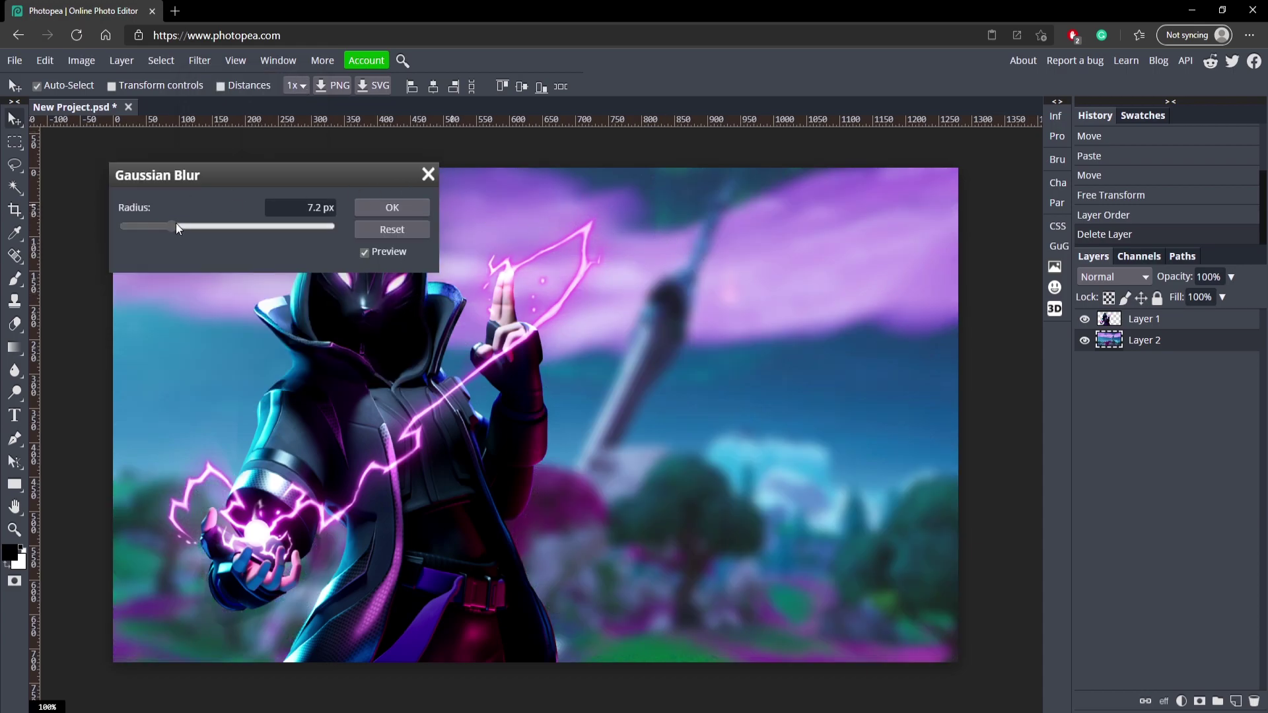
left_click_drag(165, 227, 160, 224)
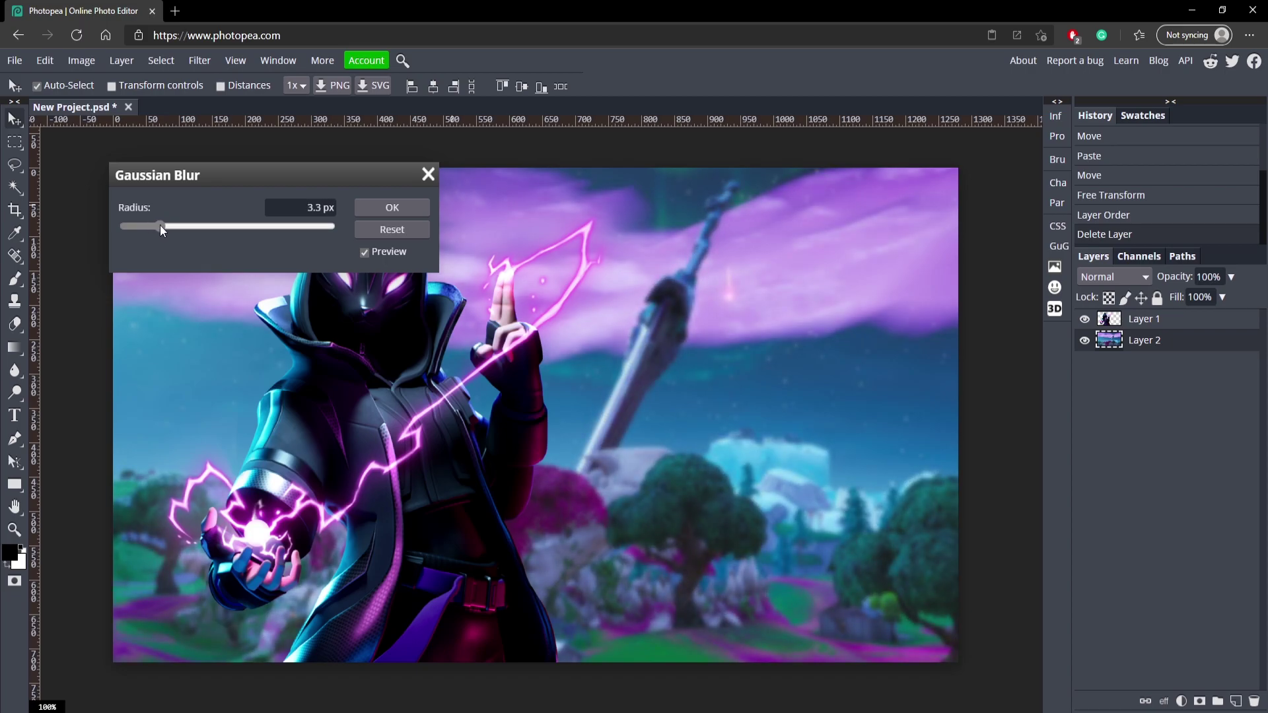
left_click(386, 208)
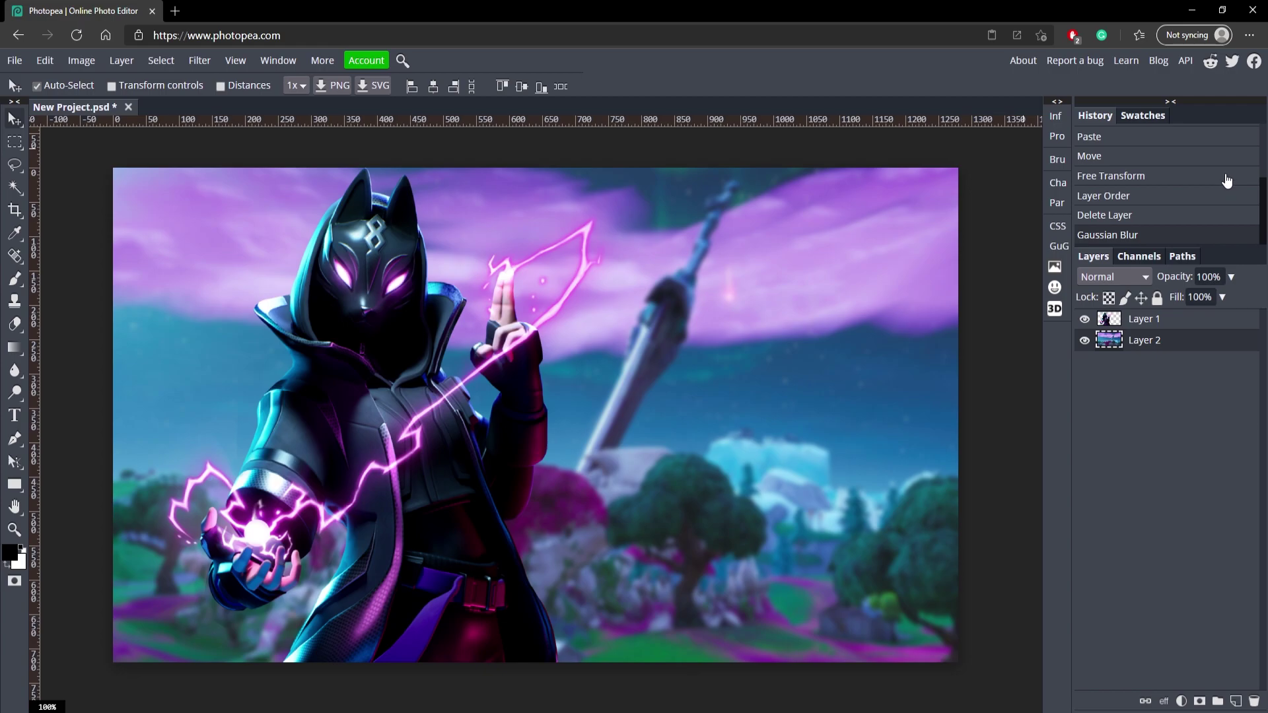
- Add a "#5" text layer and set its font size to 400 px
left_click(15, 417)
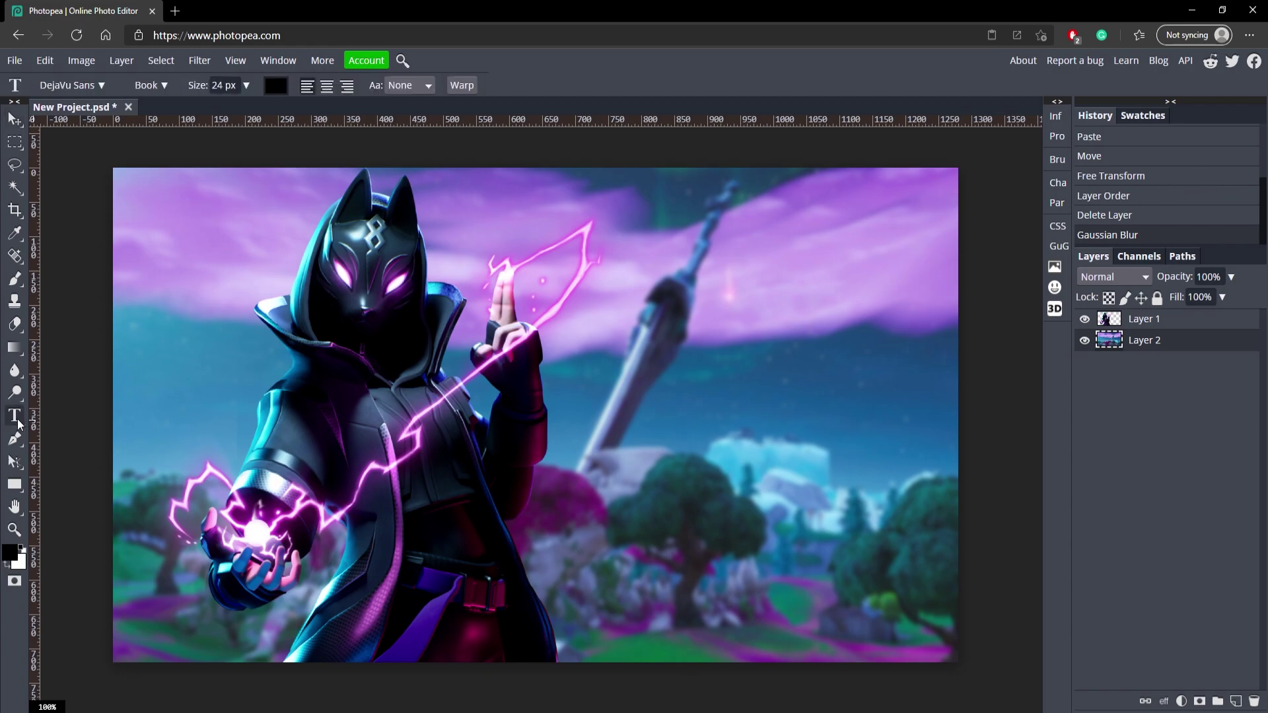
left_click(633, 398)
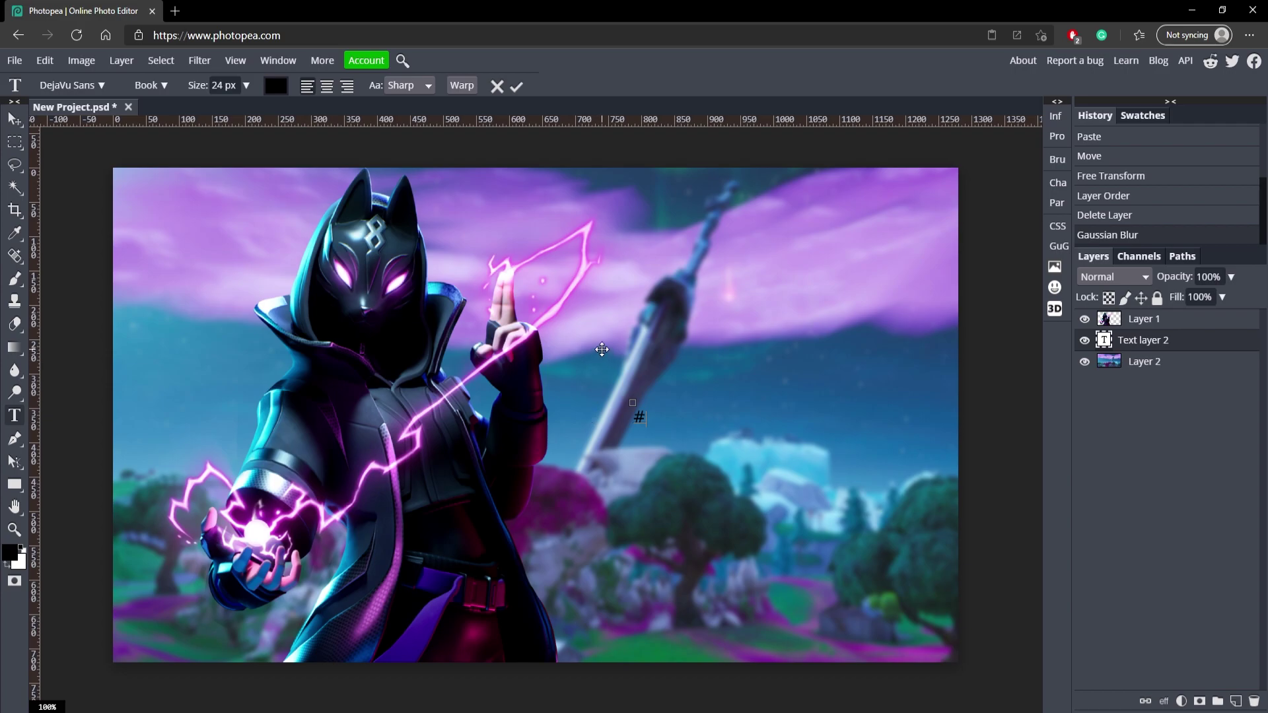
double_click(650, 420)
double_click(218, 86)
type("300")
key("Return")
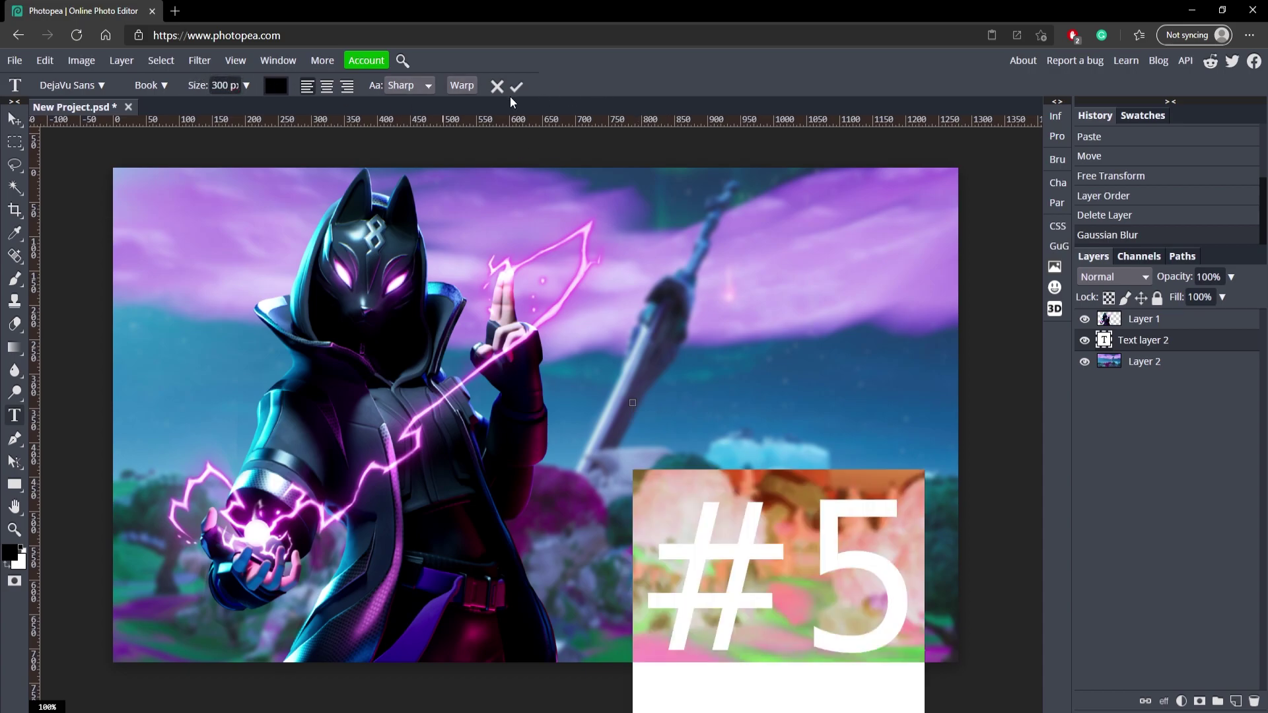
double_click(223, 82)
type("400")
key("Return")
left_click(516, 85)
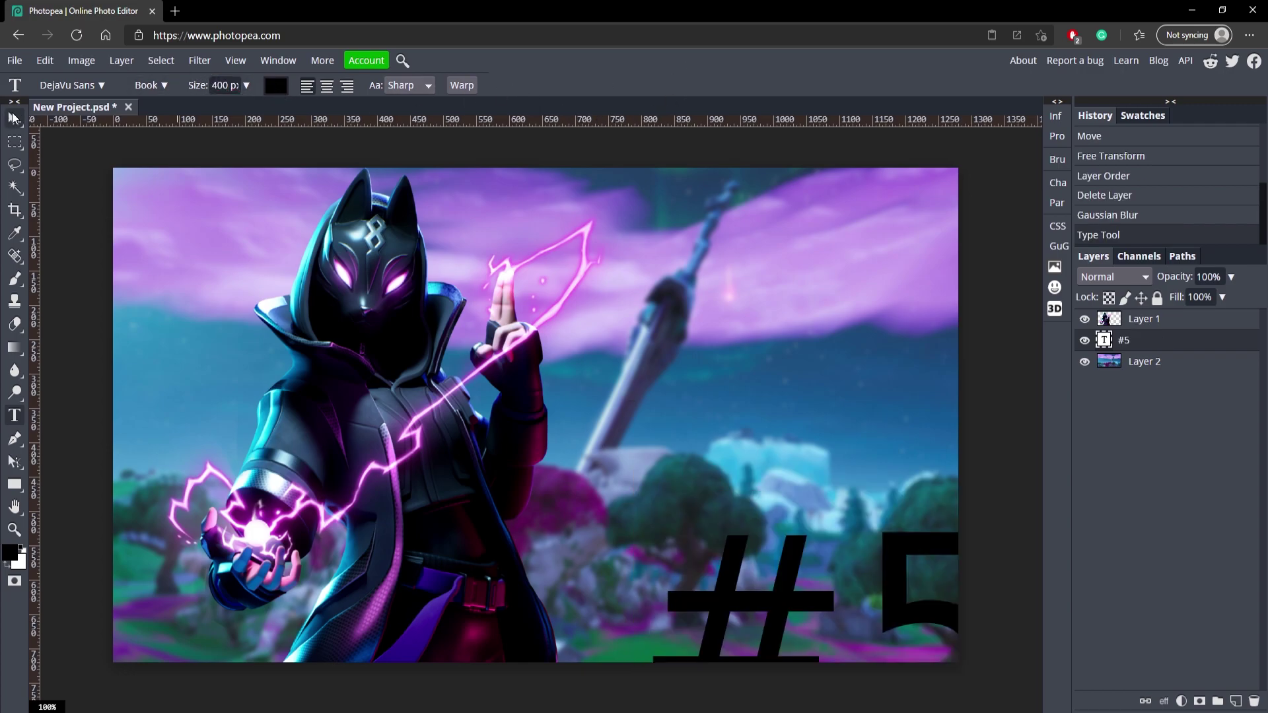
- Move the #5 text up toward the centre and select all of its characters
left_click(15, 118)
left_click_drag(783, 580, 702, 367)
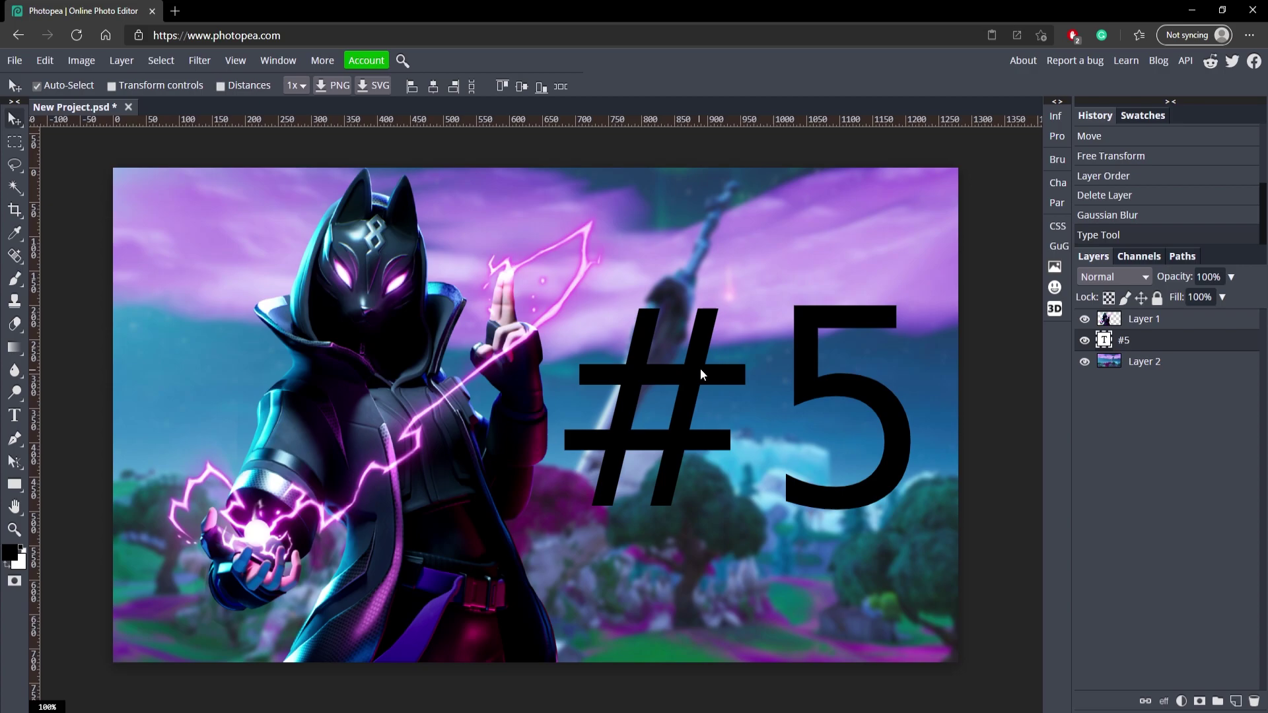
double_click(704, 386)
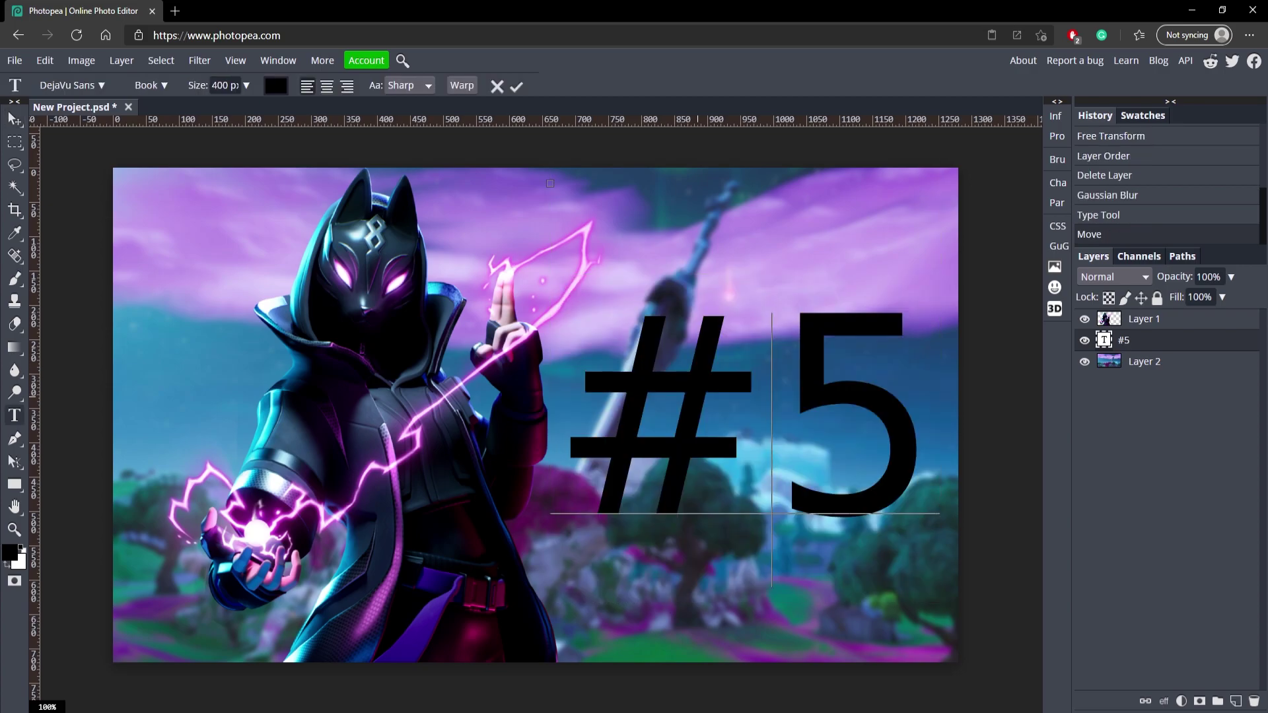
key("shift+Right")
left_click(650, 403)
key("ctrl+a")
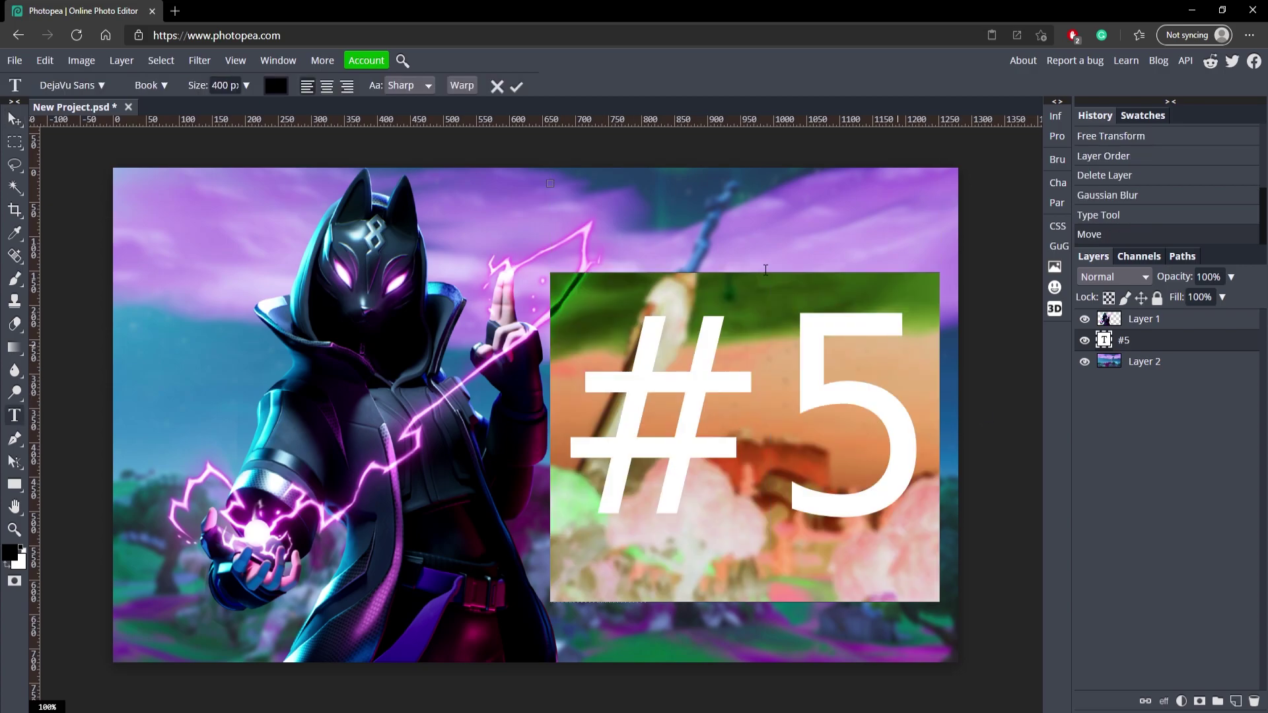
- Change the #5 font to Luckiest Guy
left_click(72, 85)
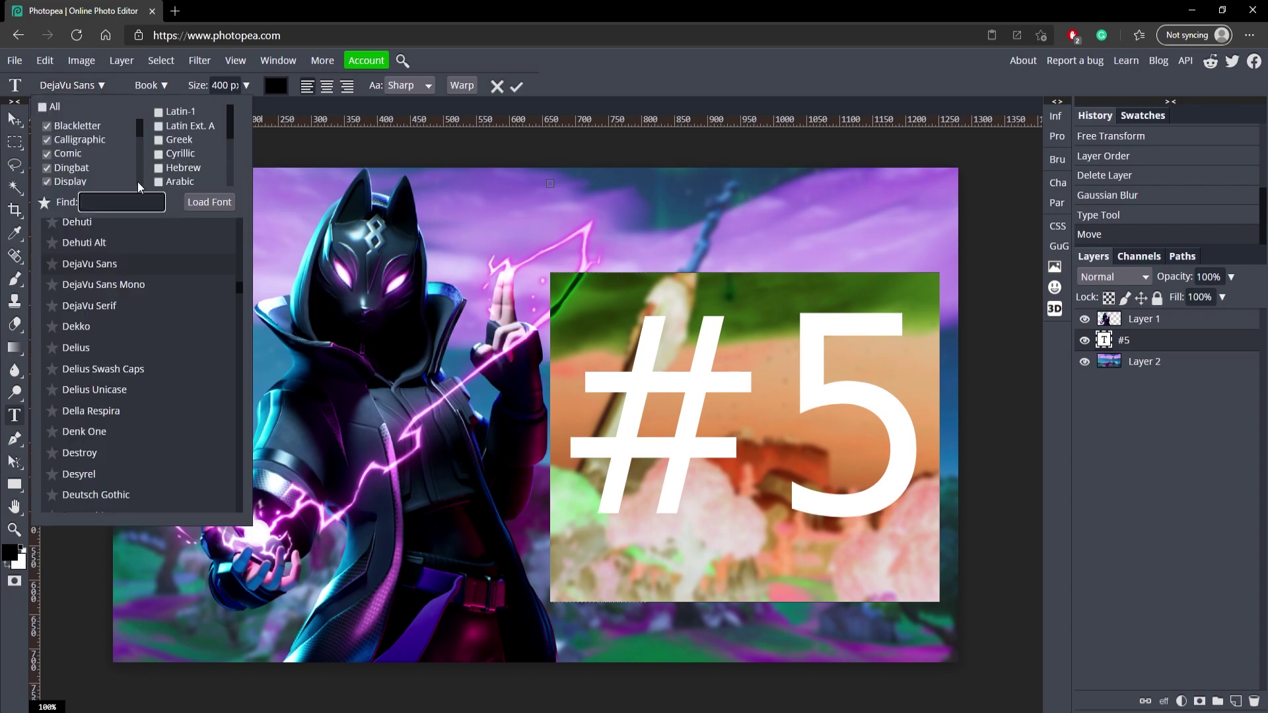
type("luck")
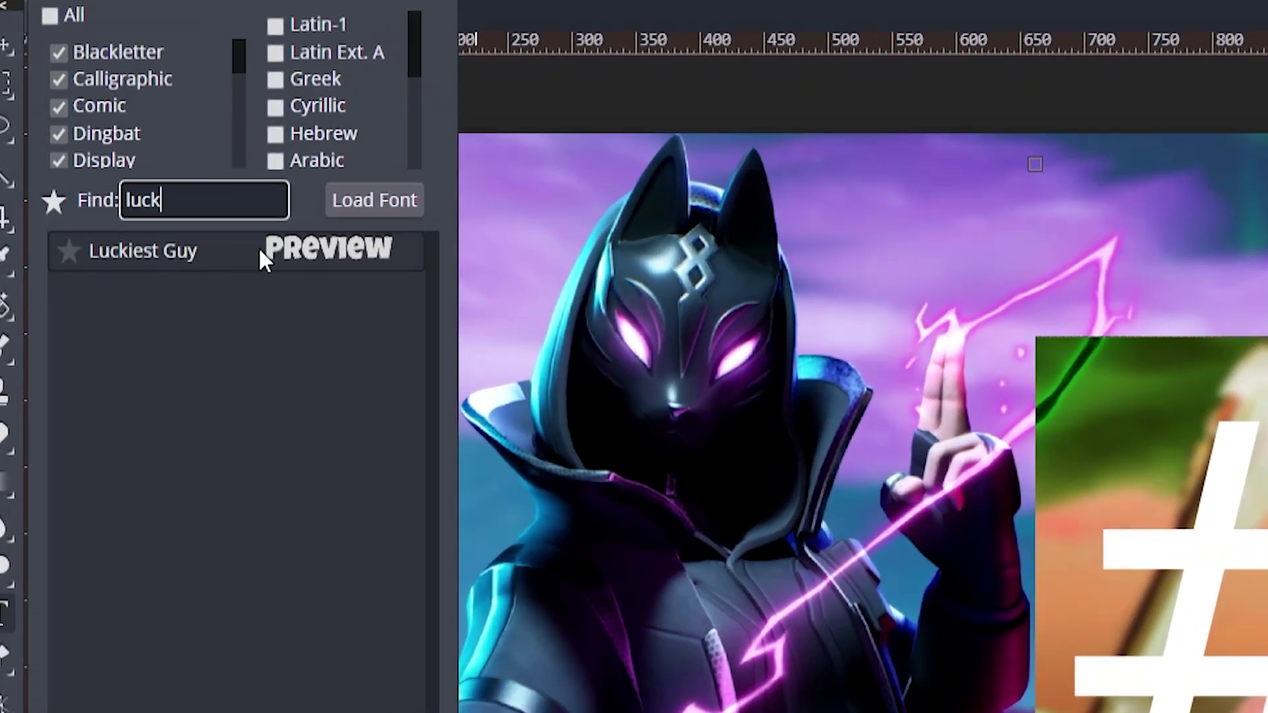
left_click(198, 252)
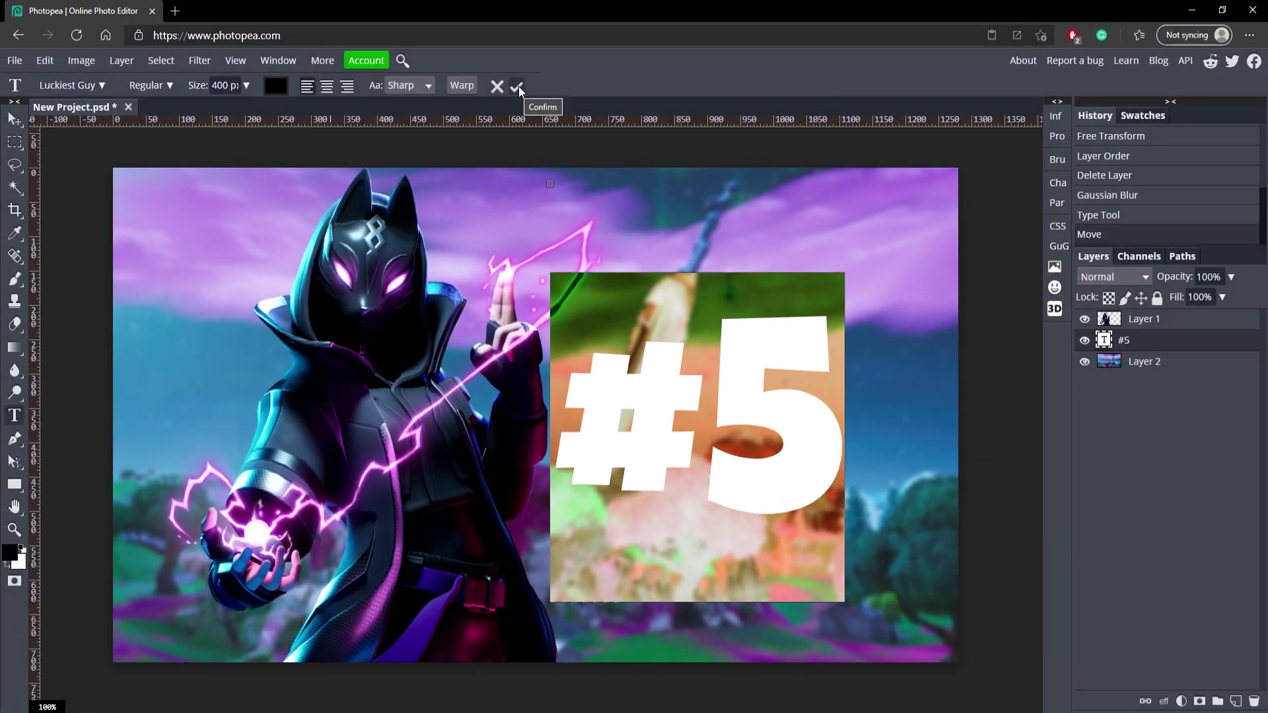
left_click(518, 86)
- Shift the #5 about 90 px right and enlarge it to 800 px
left_click_drag(786, 431, 844, 431)
double_click(811, 378)
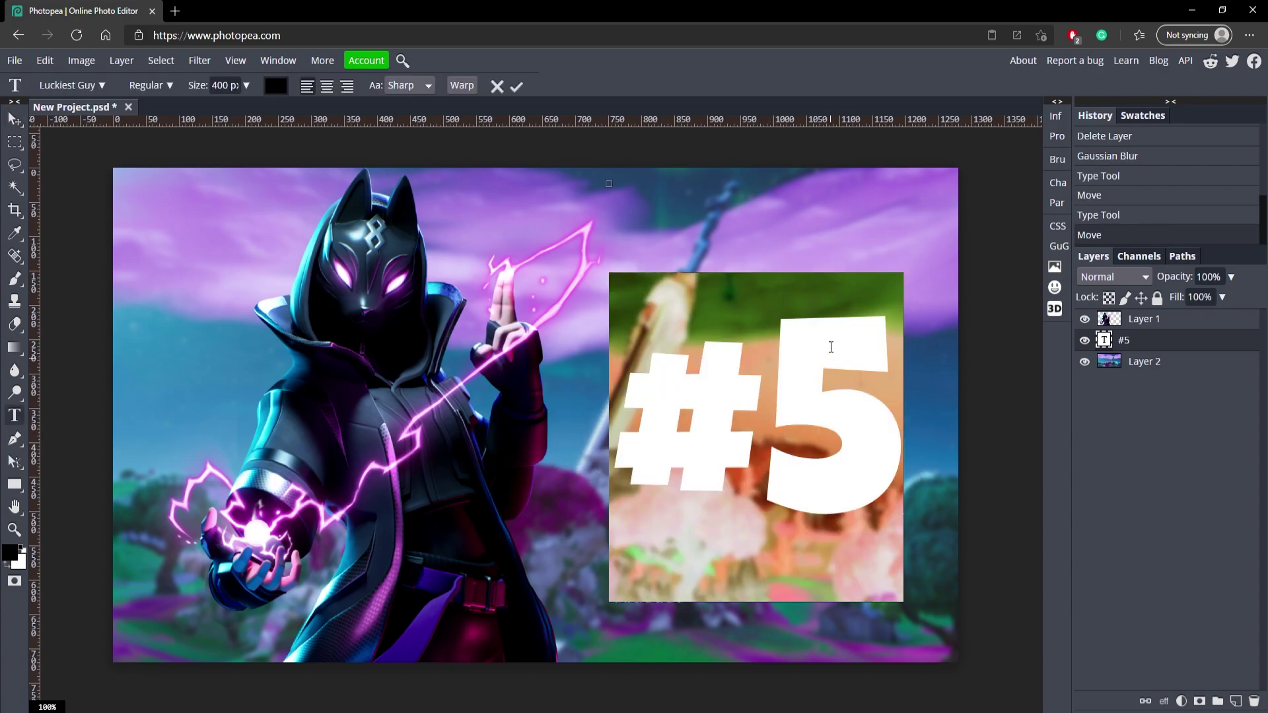
left_click(223, 85)
type("800")
key("Return")
left_click(516, 86)
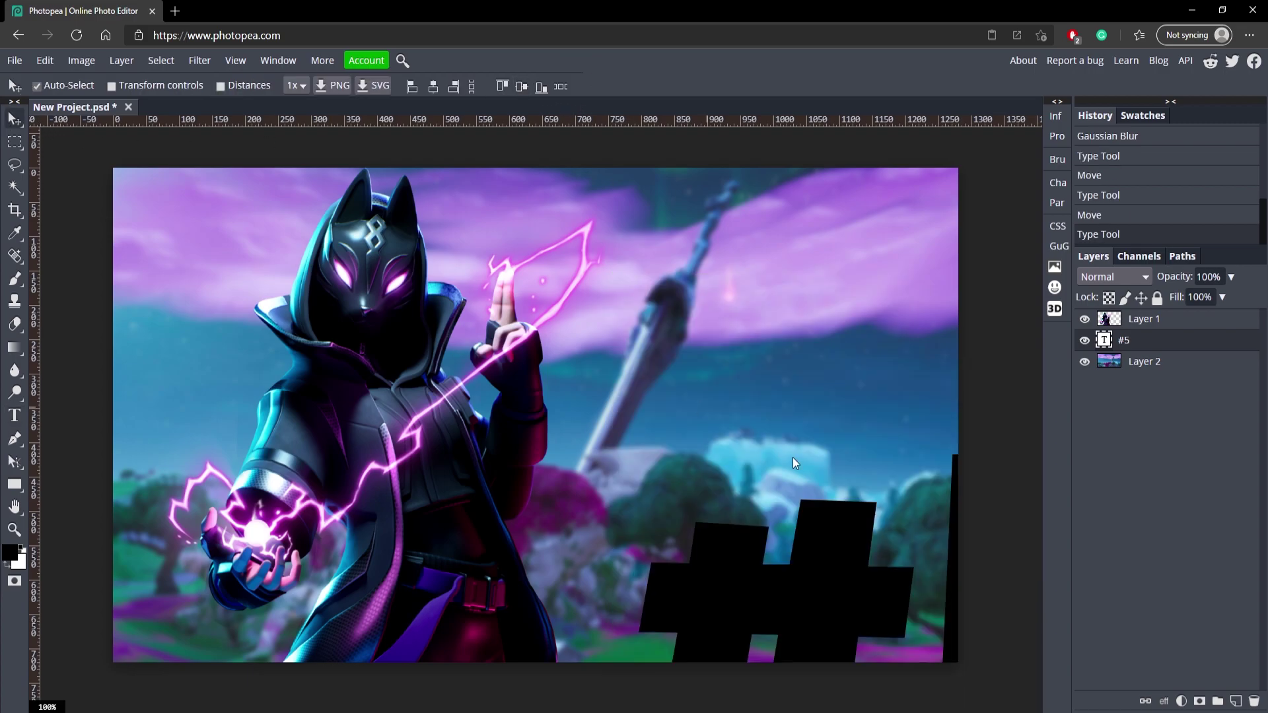
- Move the #5 behind the character, scale it to about 83%, and tilt it 8° clockwise
left_click_drag(795, 462, 725, 389)
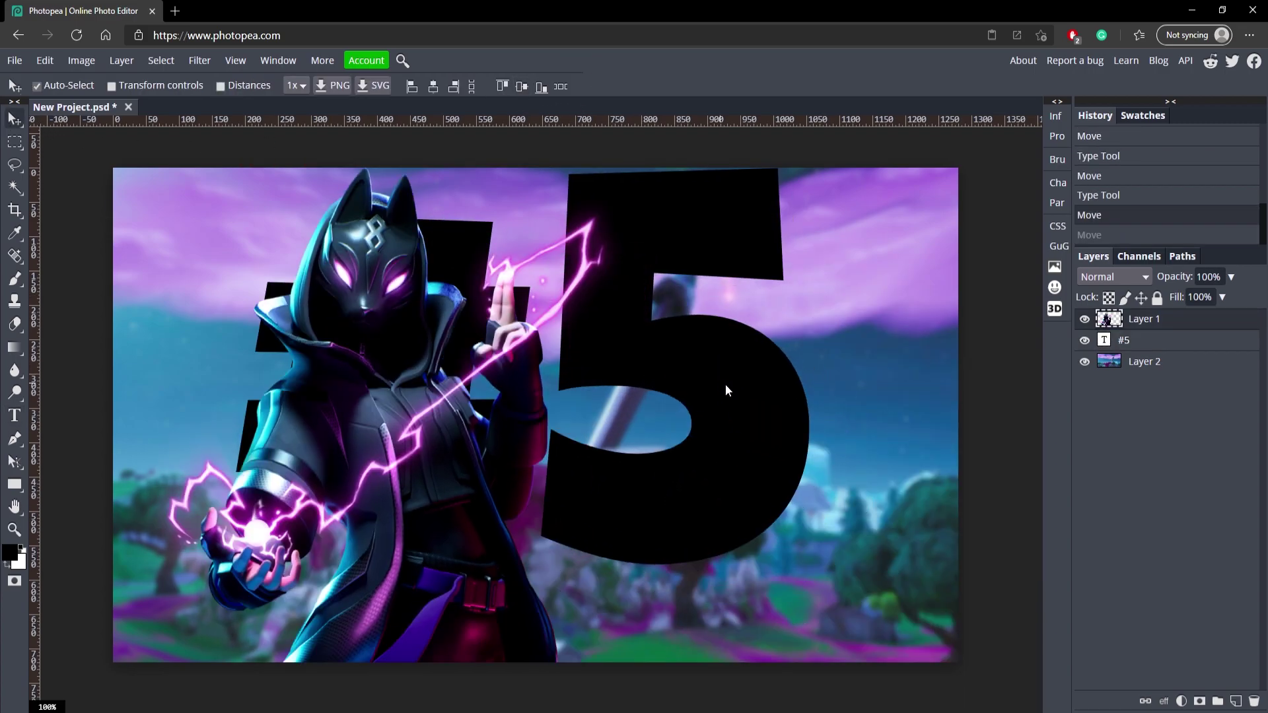
key("ctrl+t")
left_click(575, 84)
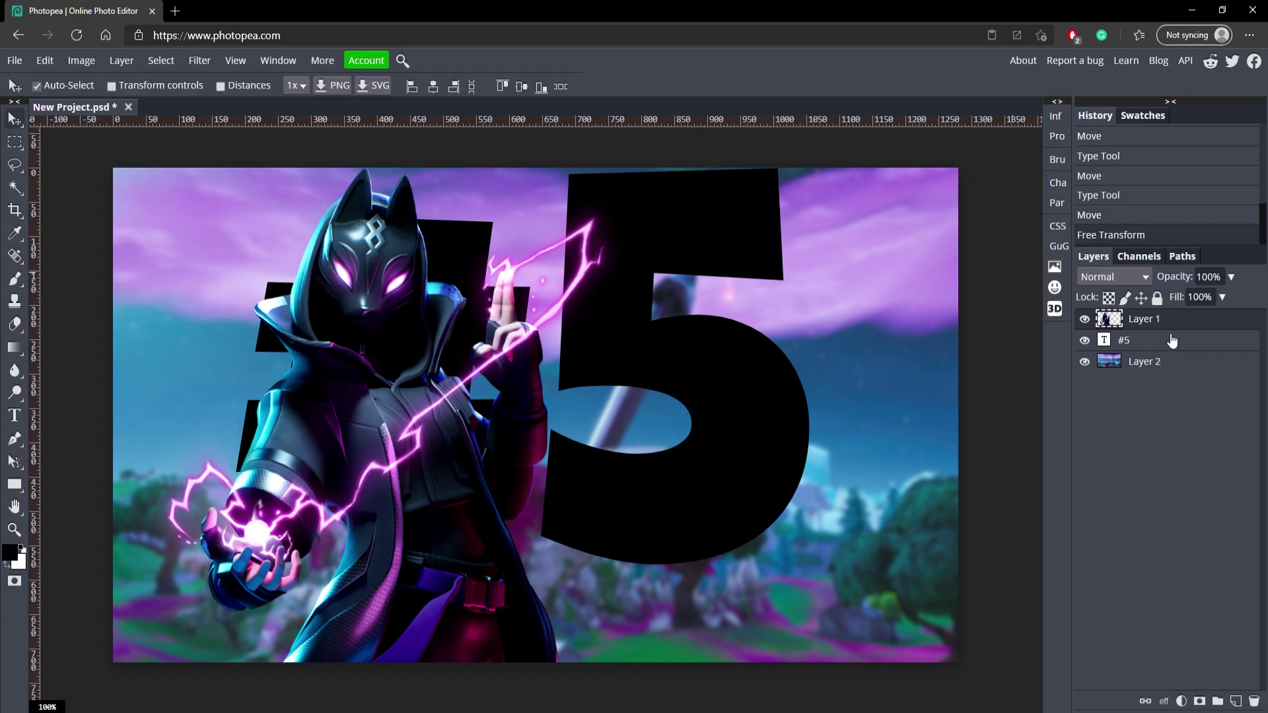
left_click(1123, 340)
key("ctrl+t")
left_click_drag(252, 165, 218, 156)
left_click_drag(511, 293, 658, 342)
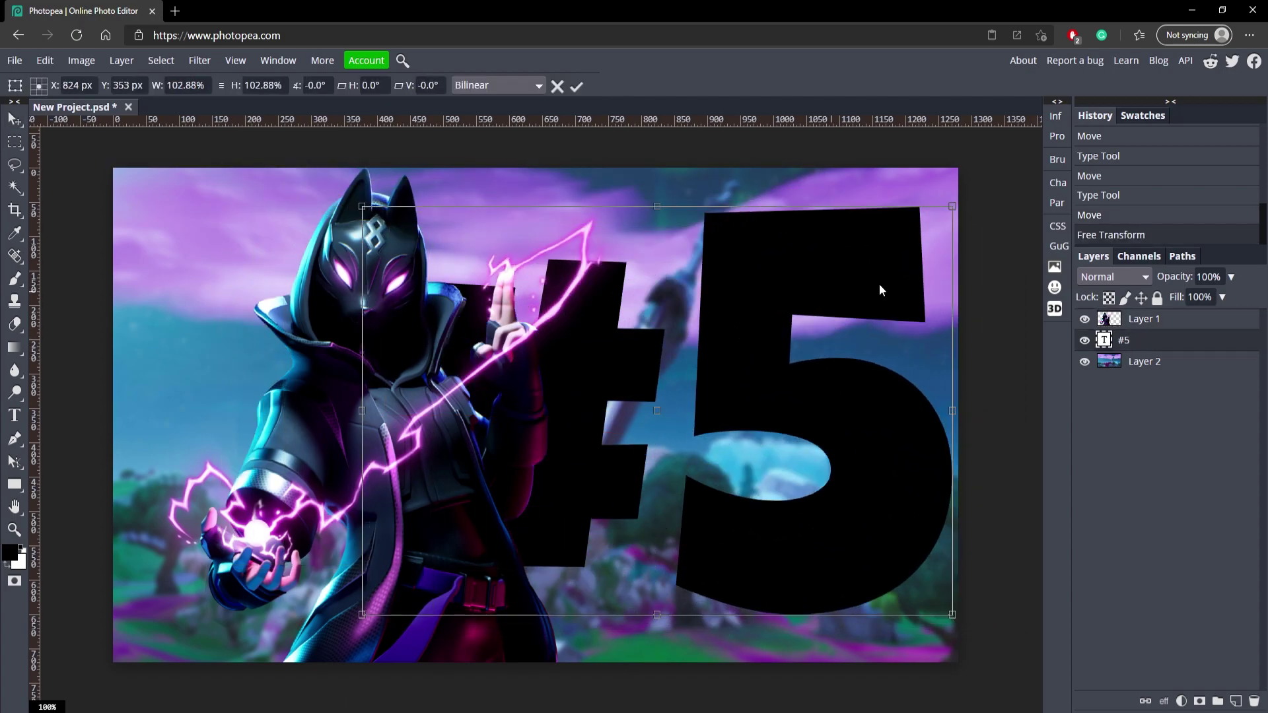
left_click_drag(953, 207, 837, 286)
left_click_drag(735, 346, 864, 290)
left_click_drag(977, 226, 866, 370)
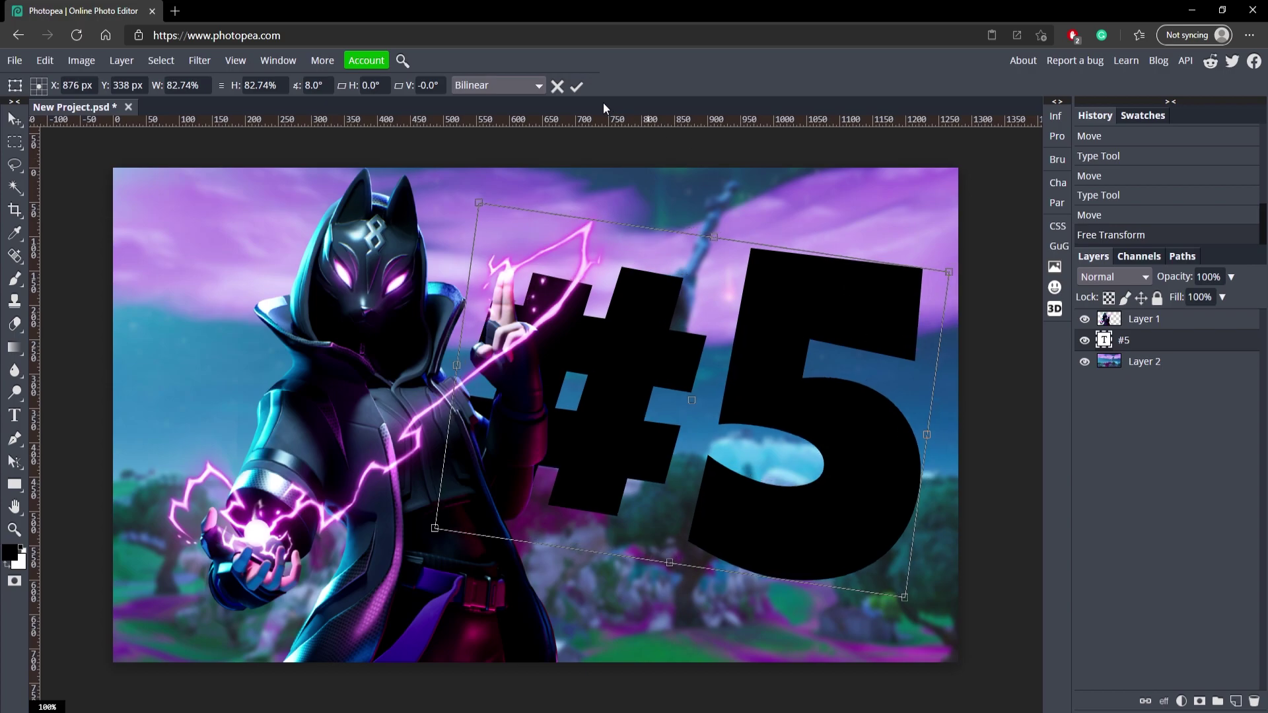
left_click(576, 86)
- Fine-tune the positions of the character and the #5 relative to each other
left_click_drag(421, 334, 383, 334)
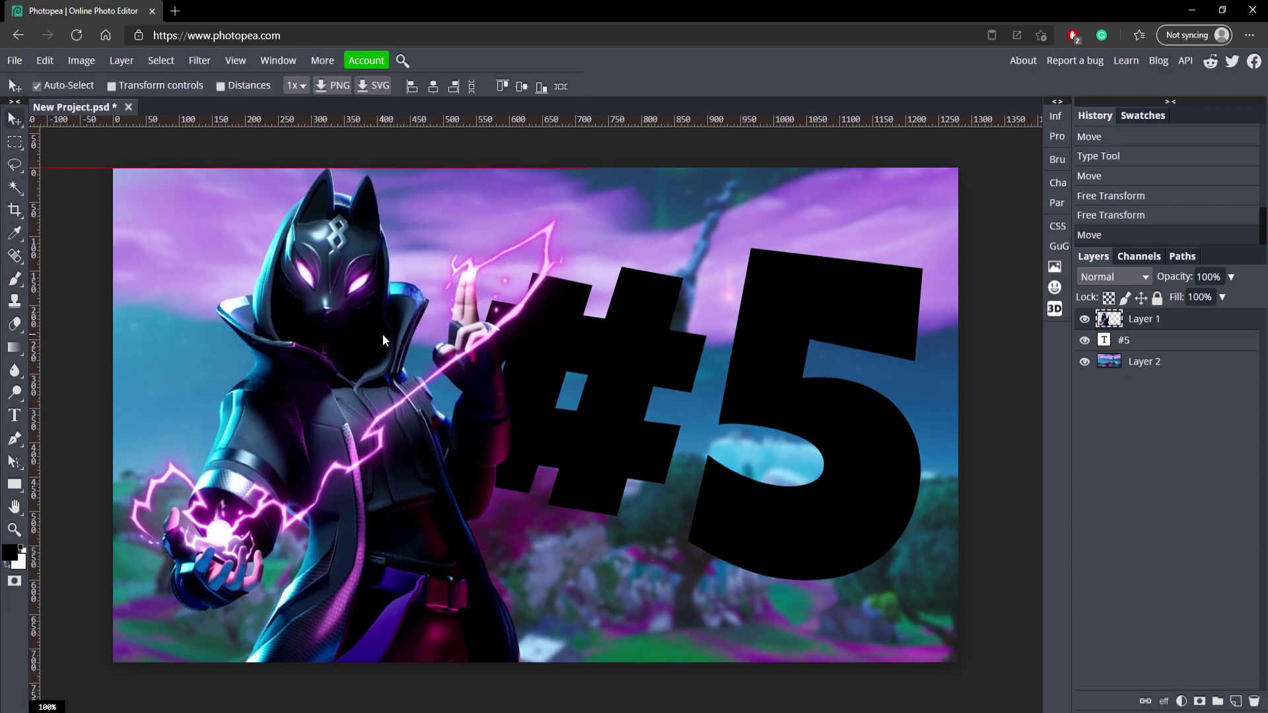
left_click_drag(660, 386, 661, 389)
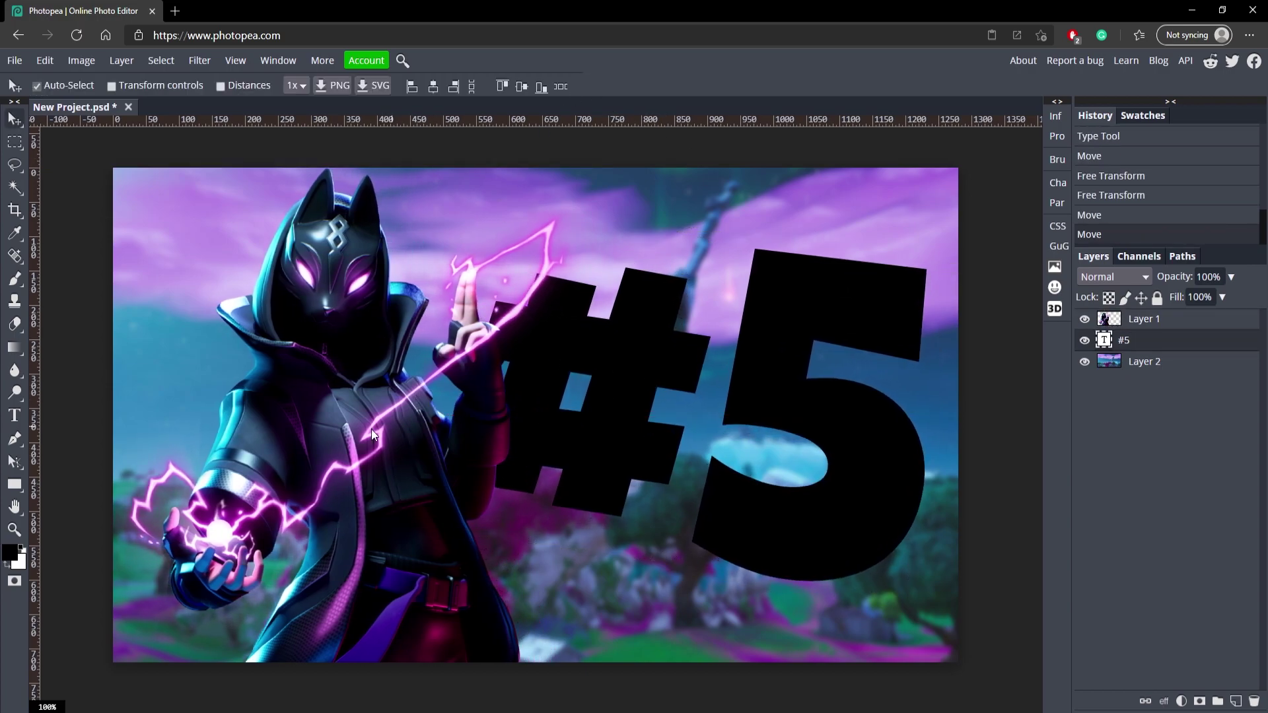
mouse_move(371, 429)
left_mouse_down()
mouse_move(322, 434)
mouse_move(358, 426)
left_mouse_up()
mouse_move(631, 441)
left_mouse_down()
mouse_move(614, 444)
mouse_move(629, 443)
left_mouse_up()
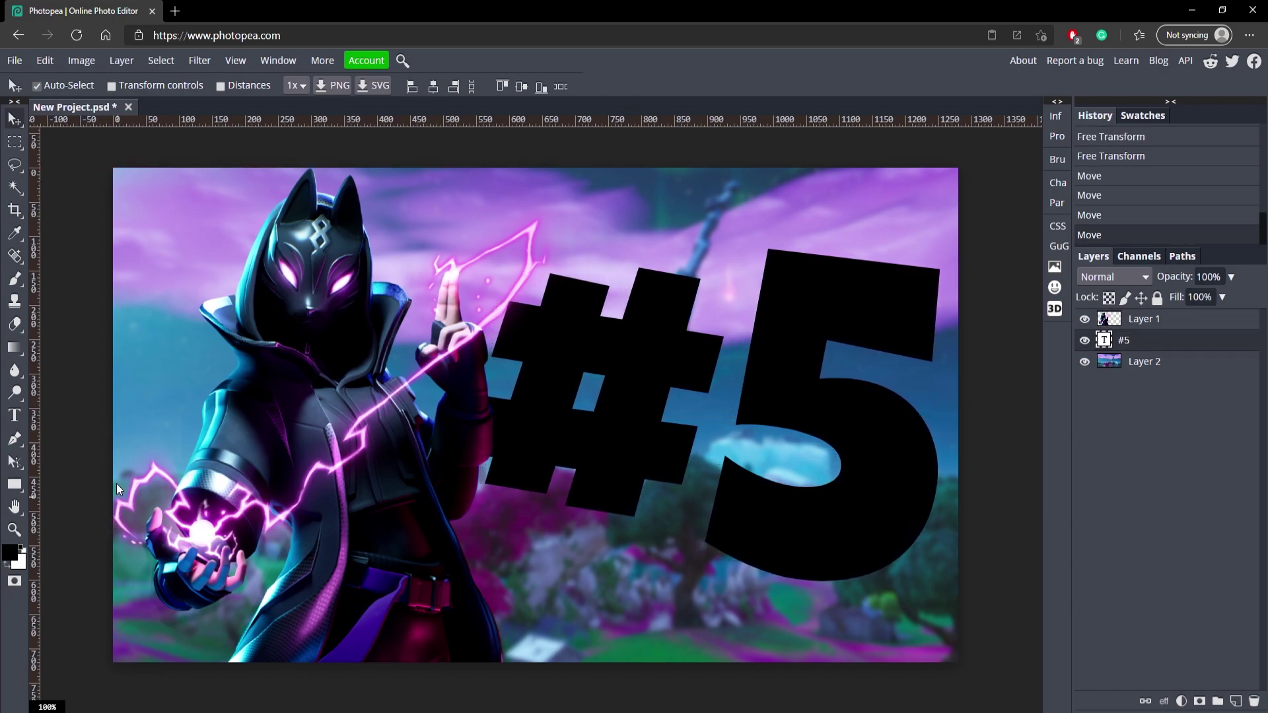
left_click_drag(811, 421, 815, 416)
left_click_drag(433, 482, 437, 481)
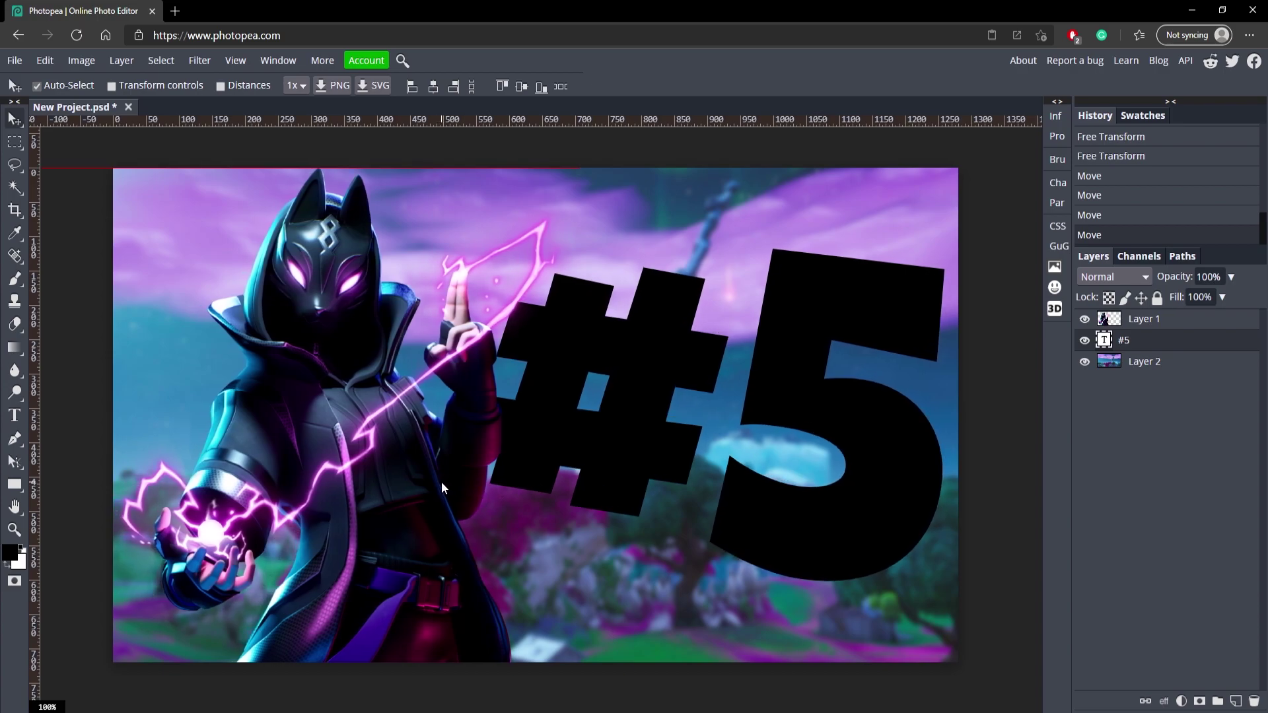
left_click(441, 482)
left_click_drag(840, 469, 859, 461)
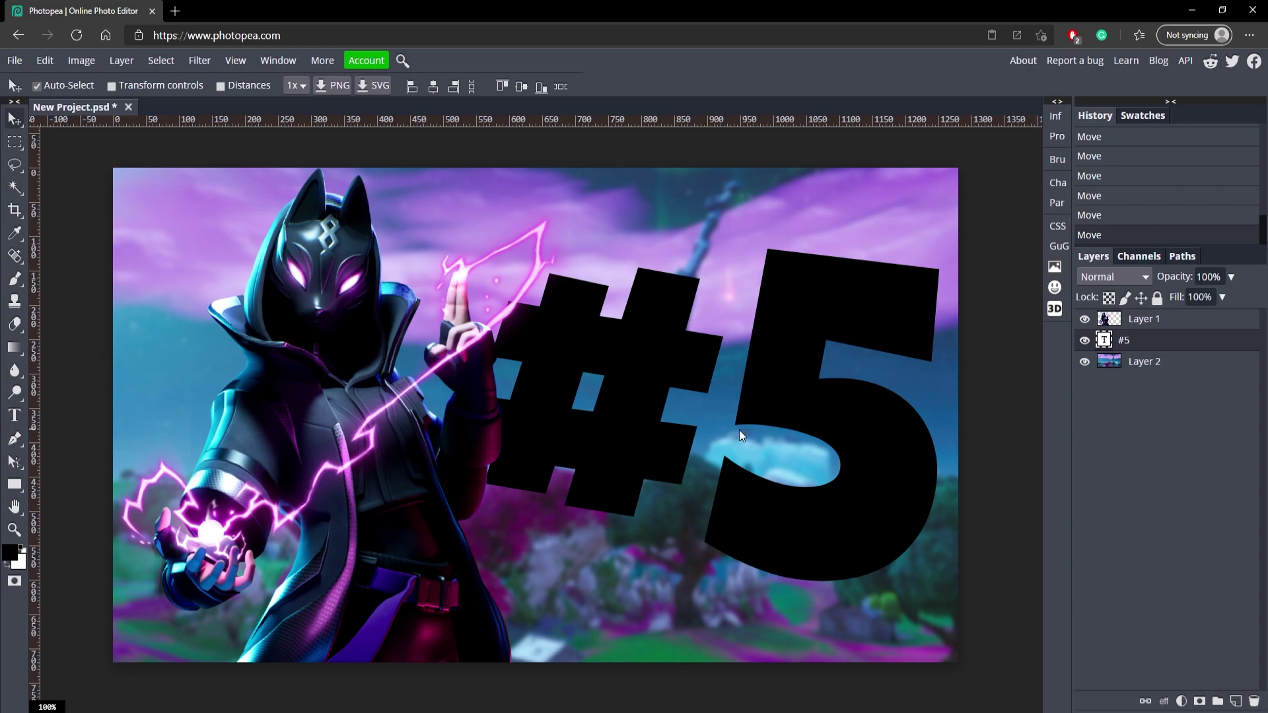
- Add a Gradient Overlay layer style to the #5 and tint its left stop toward magenta
double_click(1197, 348)
double_click(1197, 348)
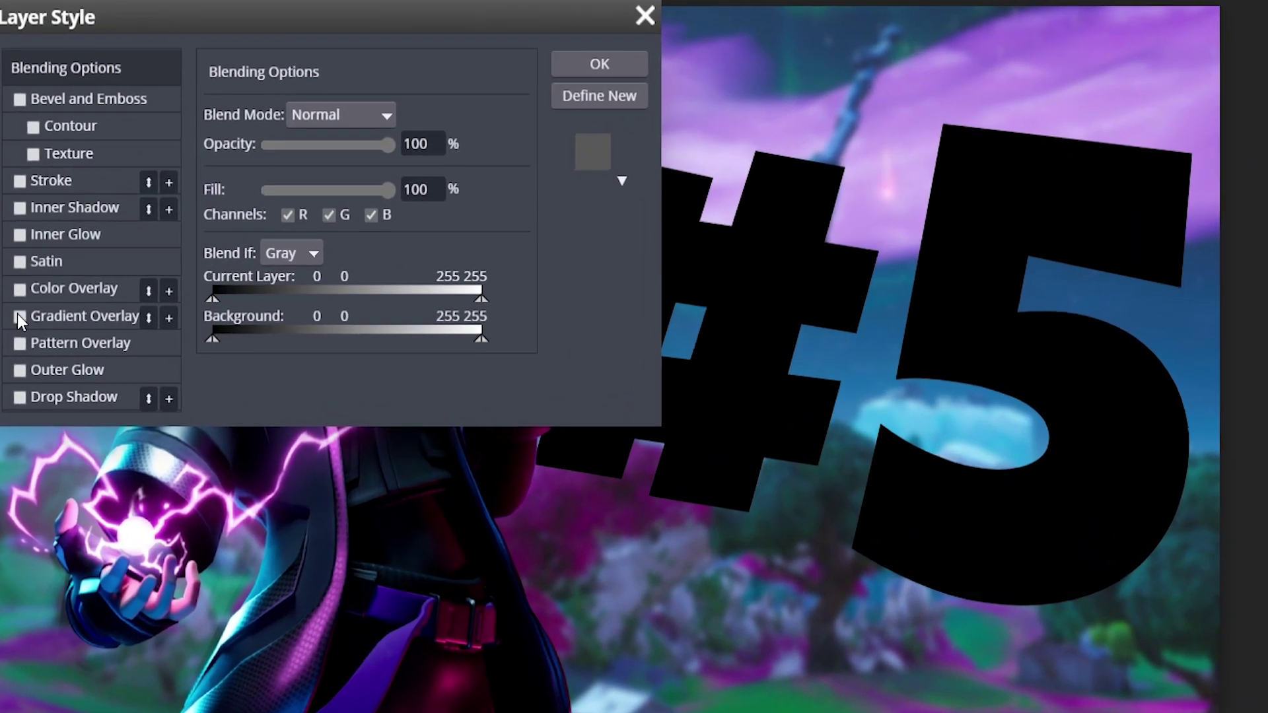
left_click(131, 382)
left_click(284, 180)
double_click(175, 411)
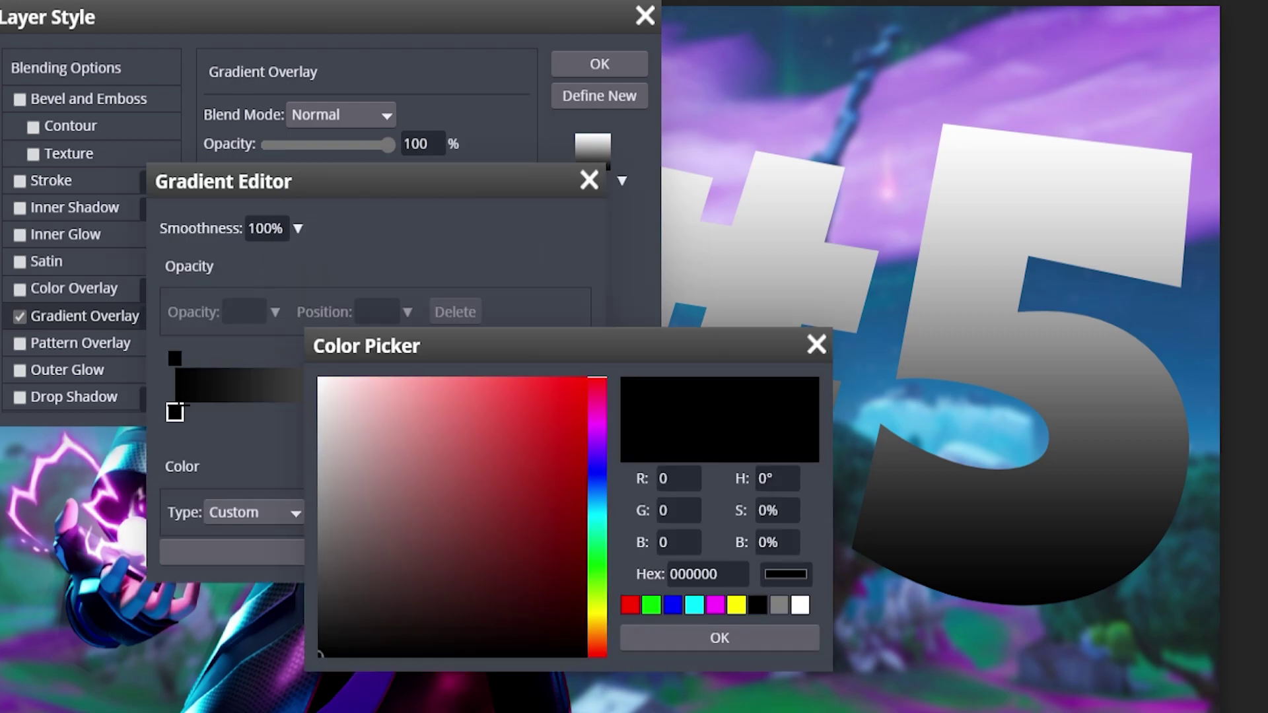
left_click(598, 426)
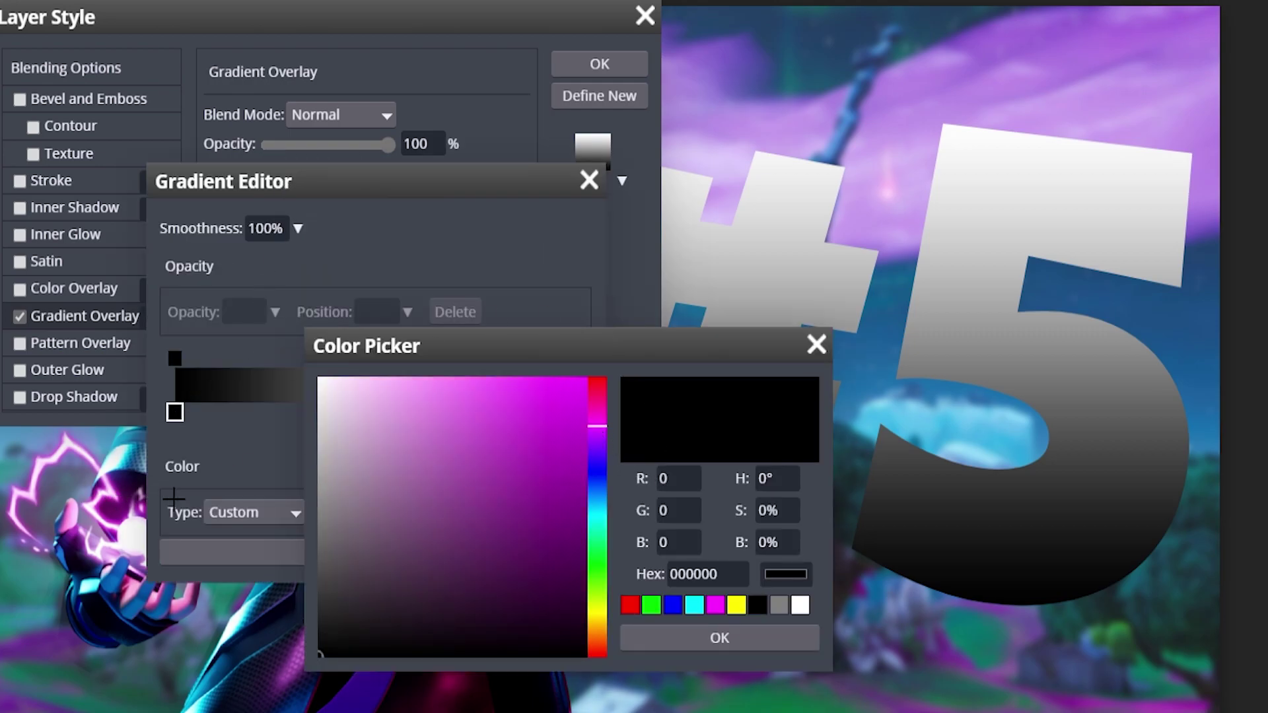
left_click(816, 343)
left_click(588, 179)
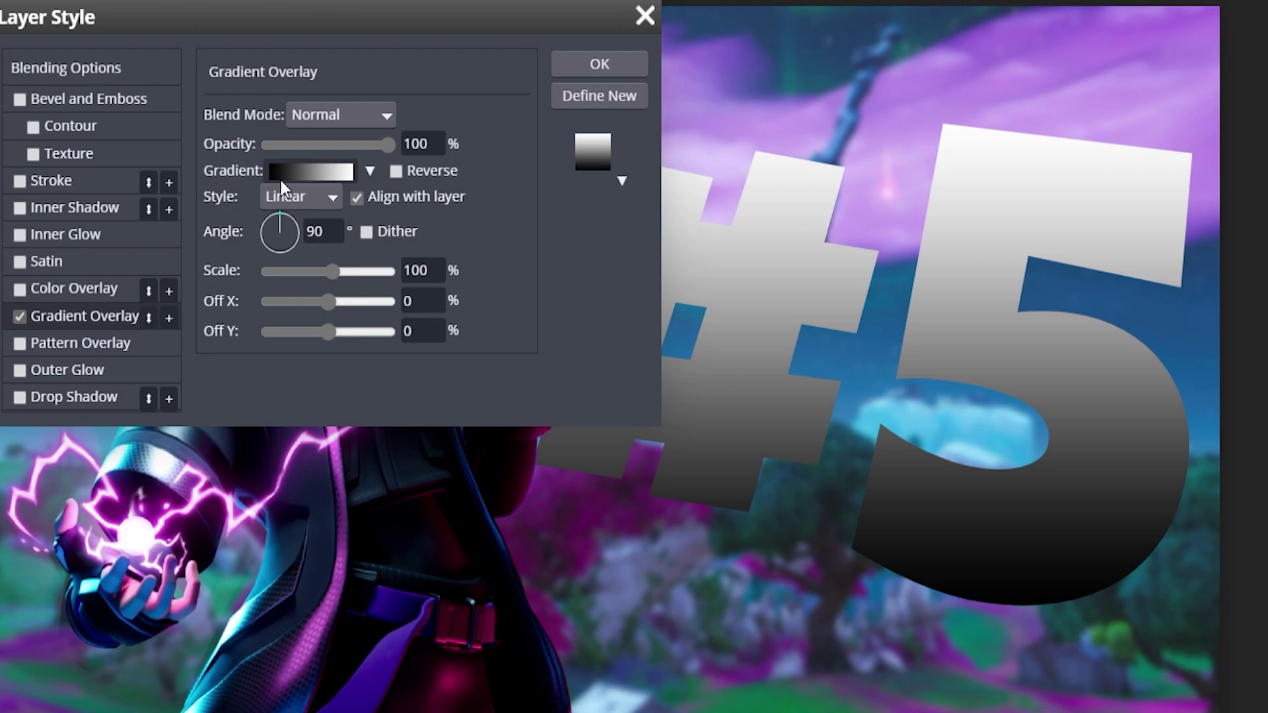
- Set the gradient stops to pink d873ec and pale pink fce8fe, sampled from the lightning
left_click(283, 179)
double_click(175, 411)
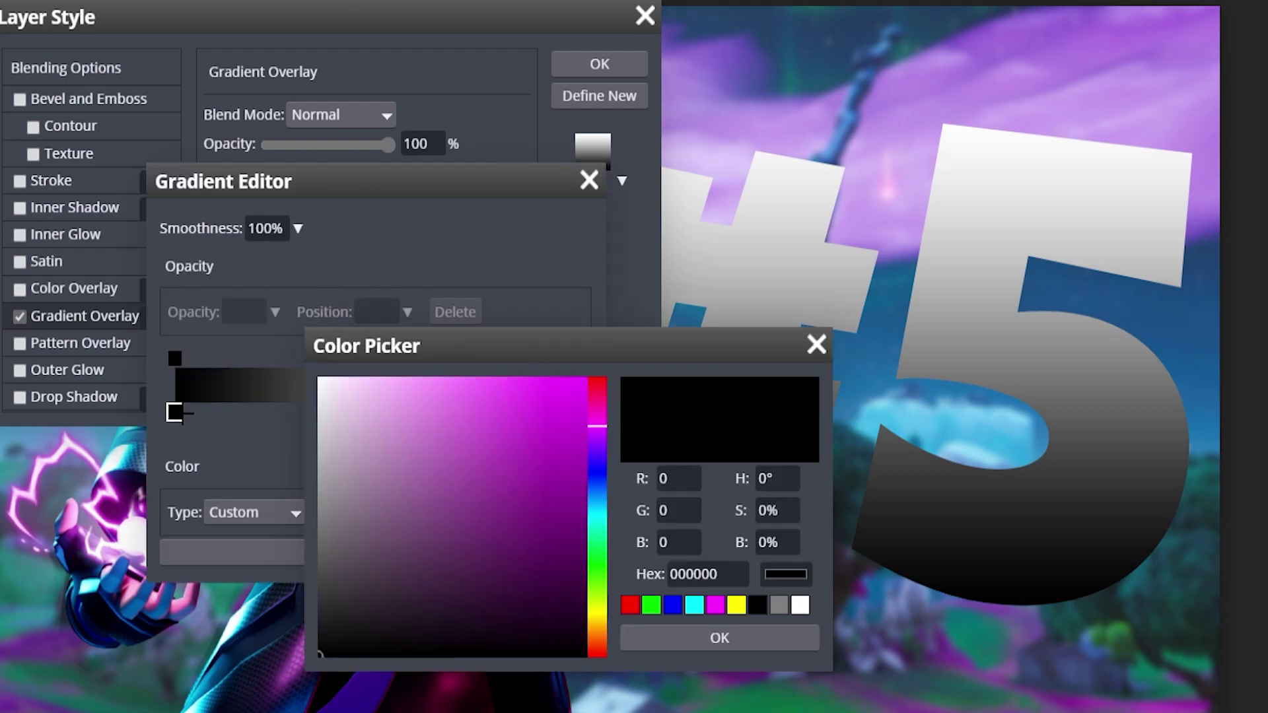
left_click(60, 441)
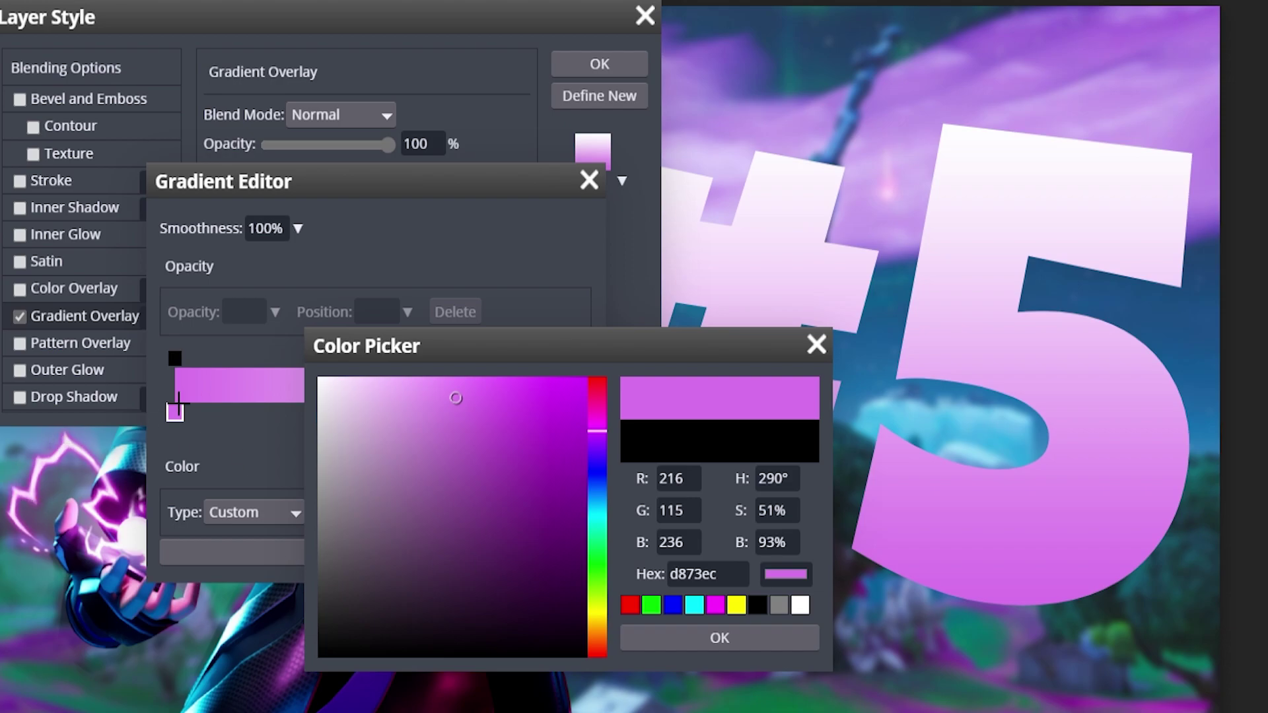
left_click(690, 639)
double_click(576, 411)
left_click(359, 382)
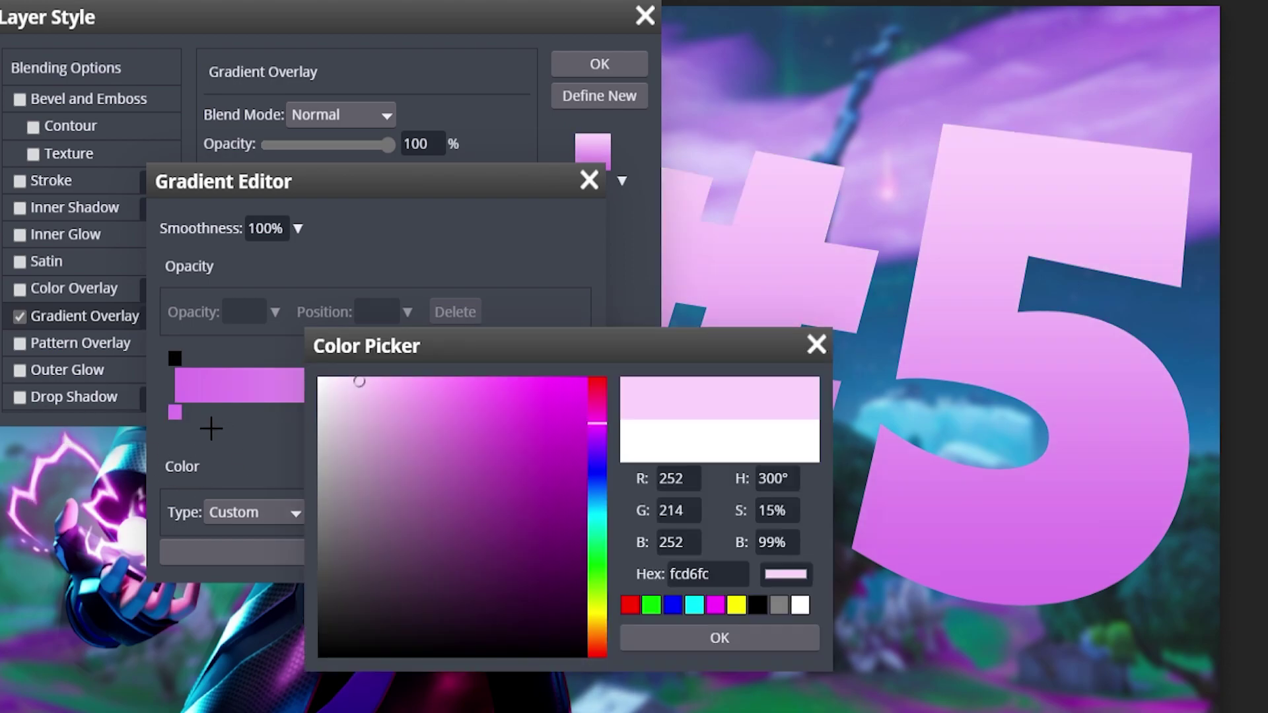
left_click(73, 452)
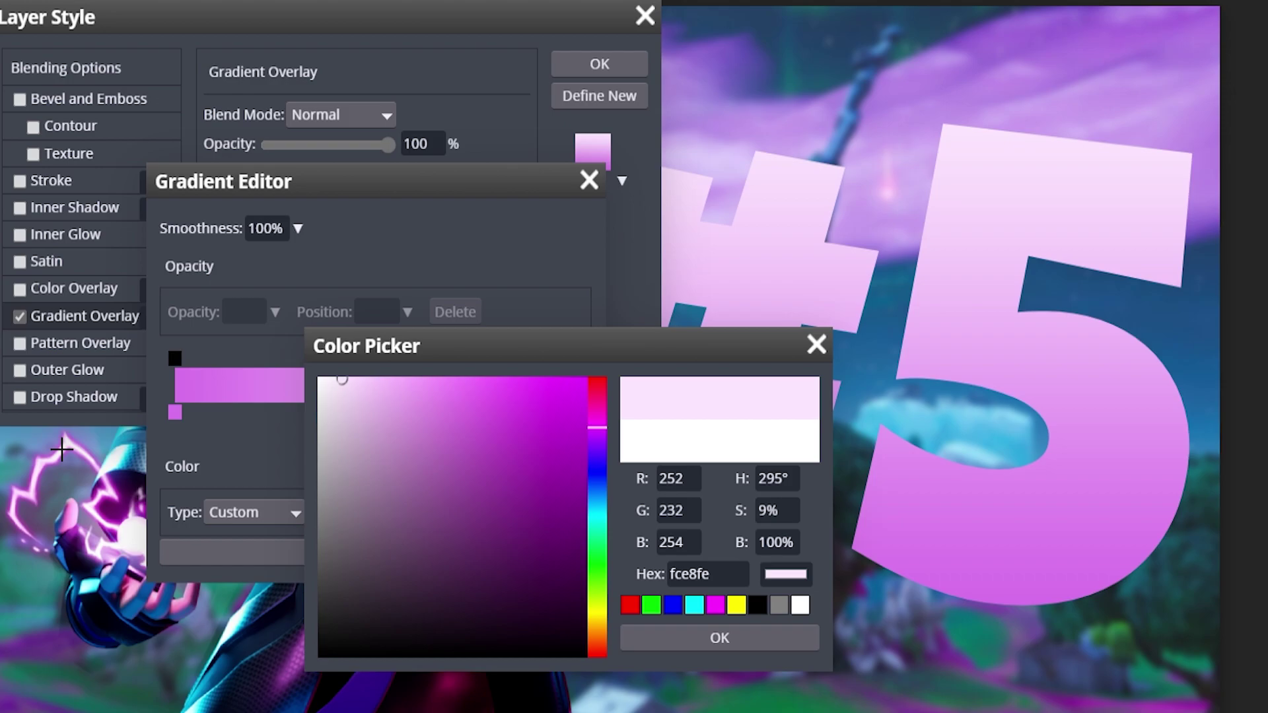
left_click(693, 638)
left_click(378, 554)
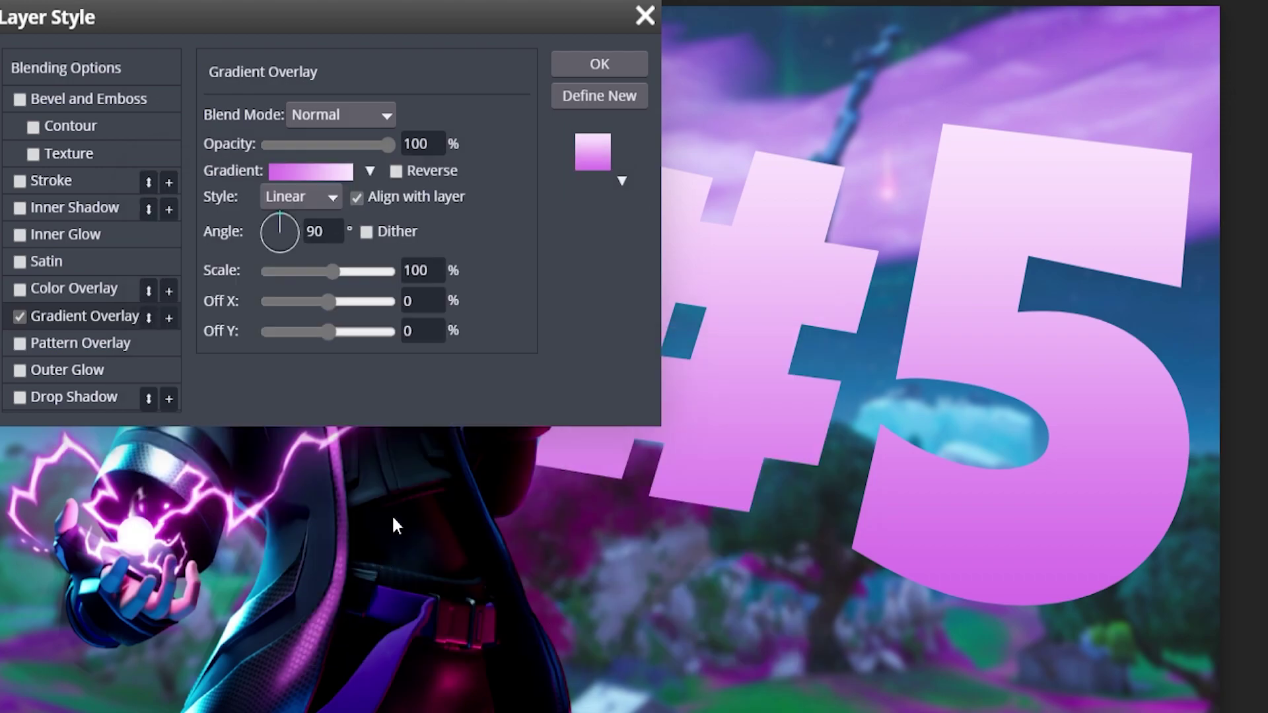
- Add a white Color Dodge Inner Glow to the #5 with 100% opacity, 10% spread, 19 px size
left_click_drag(331, 16, 461, 39)
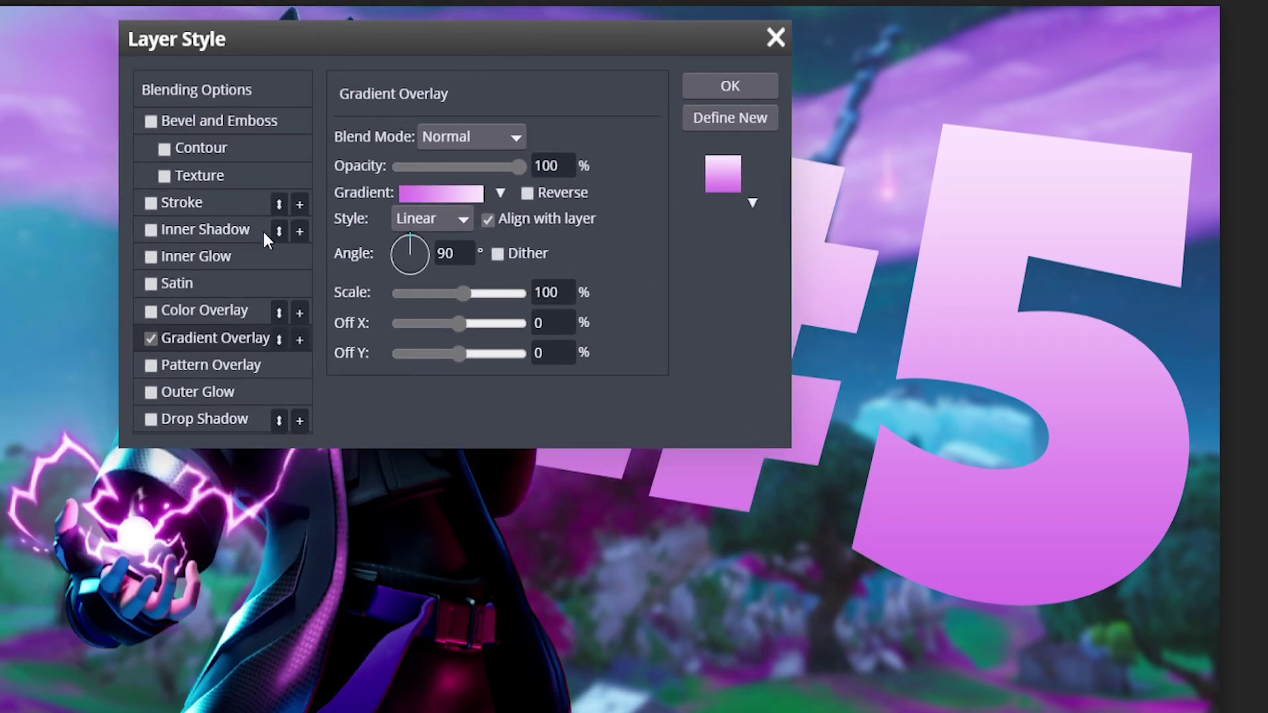
left_click(153, 255)
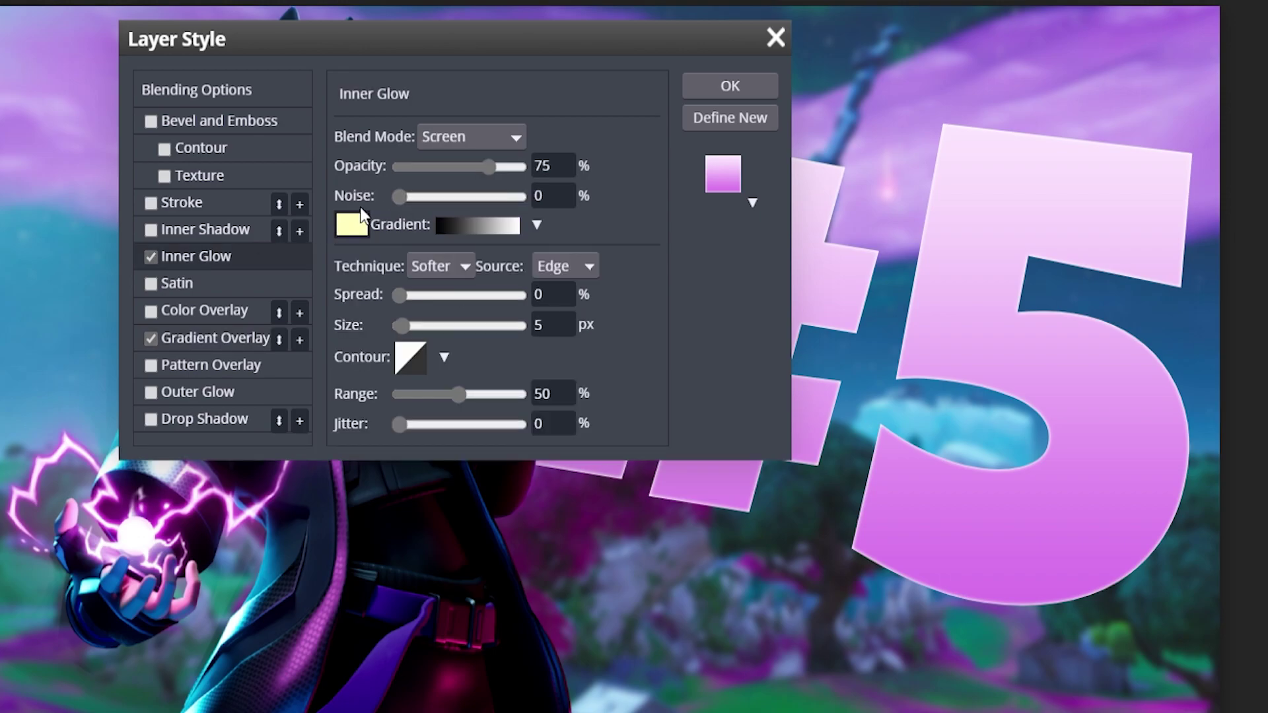
left_click(359, 225)
left_click_drag(339, 236, 162, 214)
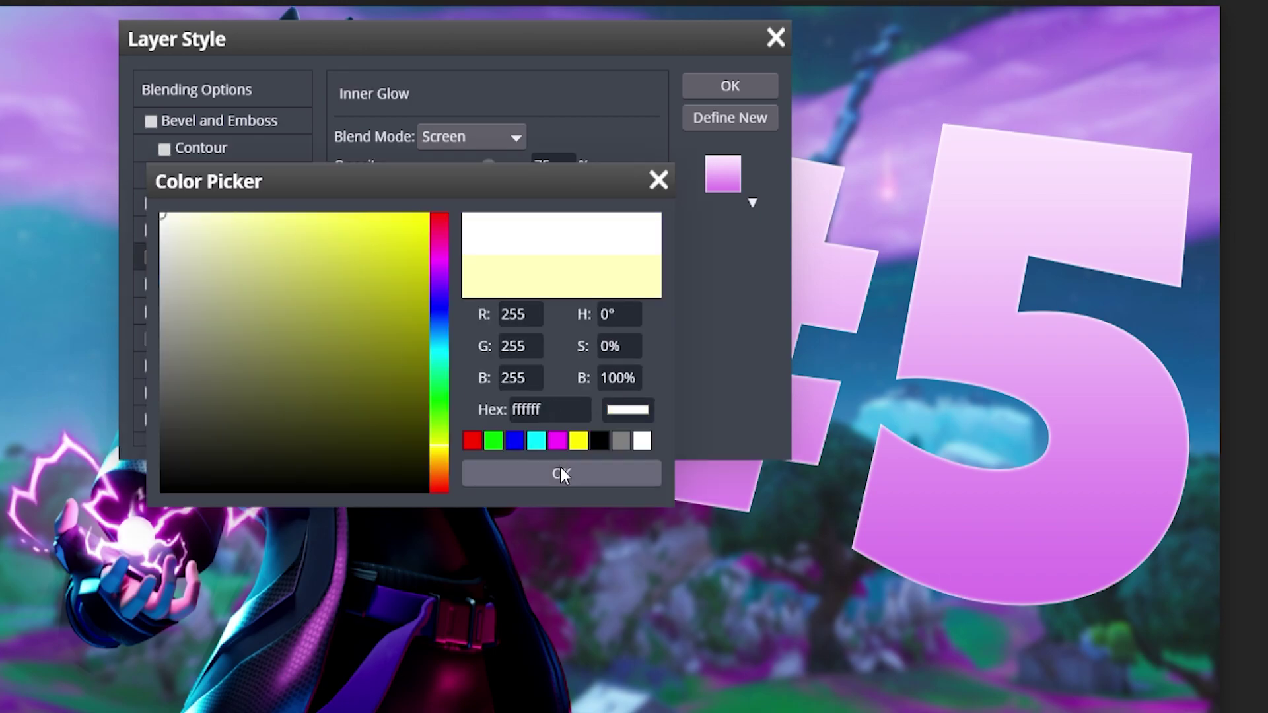
left_click(560, 473)
left_click(473, 136)
left_click(489, 377)
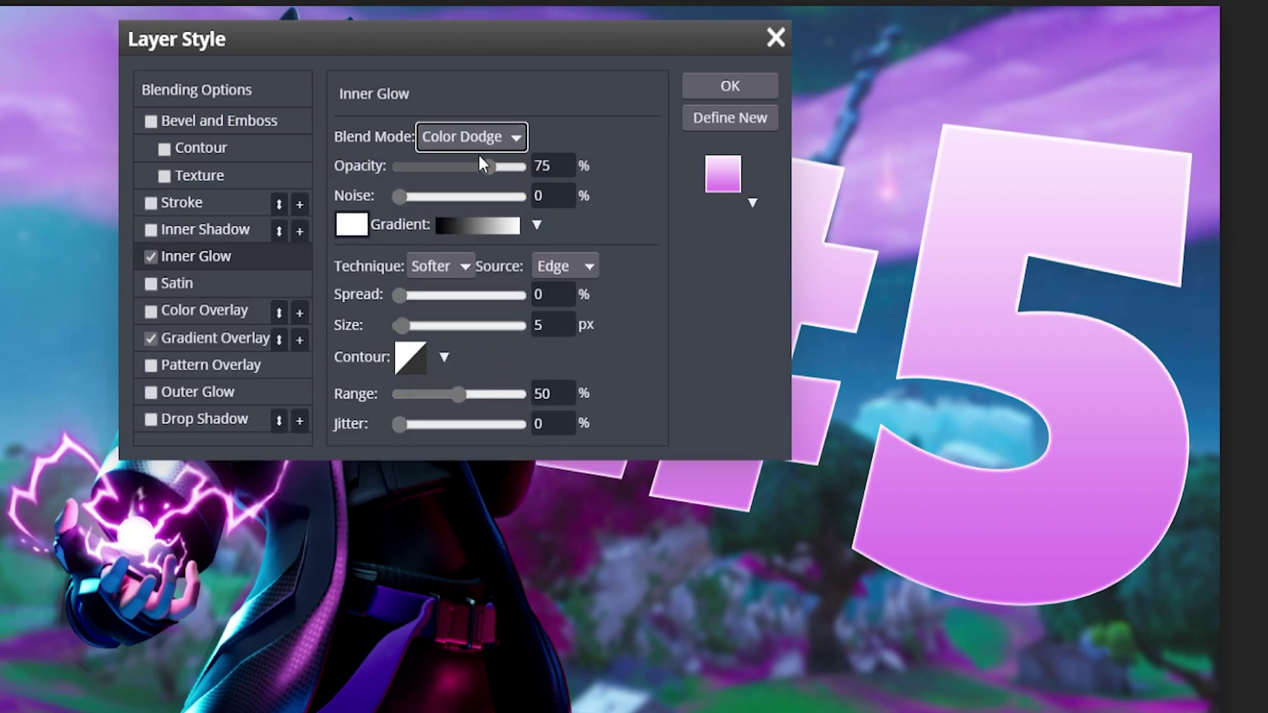
left_click_drag(487, 166, 546, 161)
left_click_drag(399, 296, 409, 295)
left_click_drag(401, 326, 413, 323)
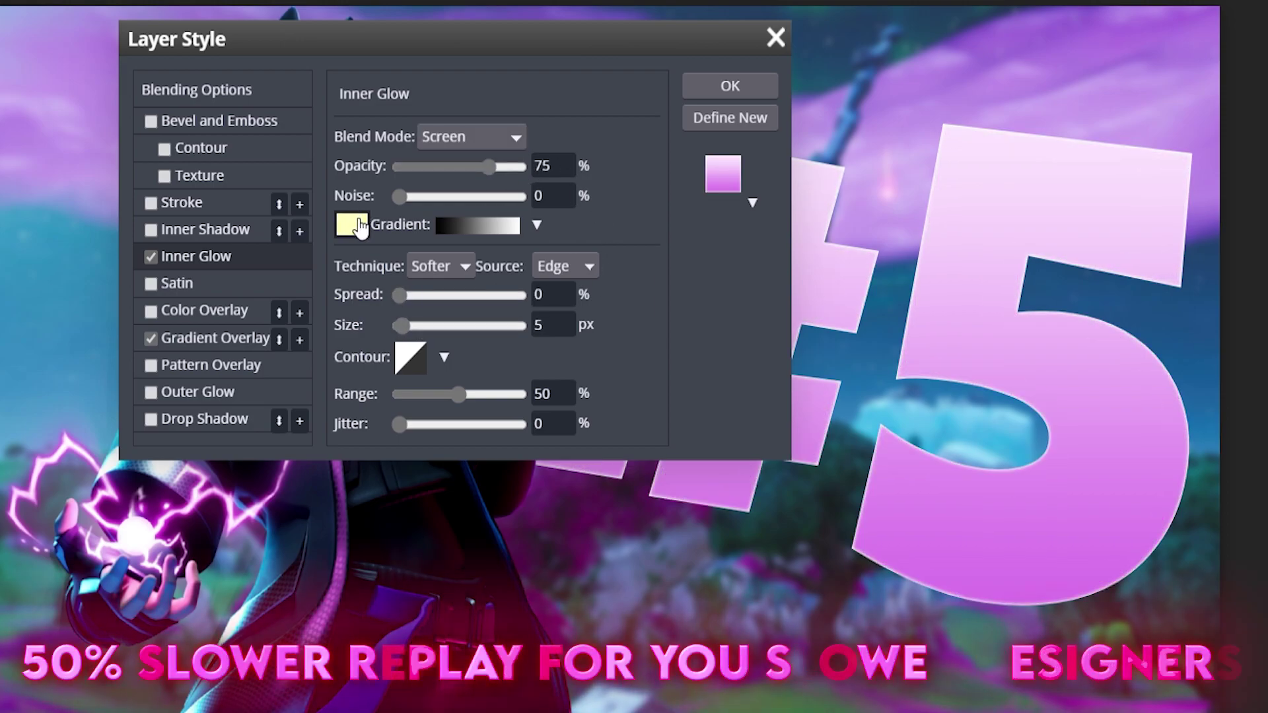
- Reapply white and Color Dodge to the glow, refining opacity to 100% and size to about 20 px
left_click(359, 224)
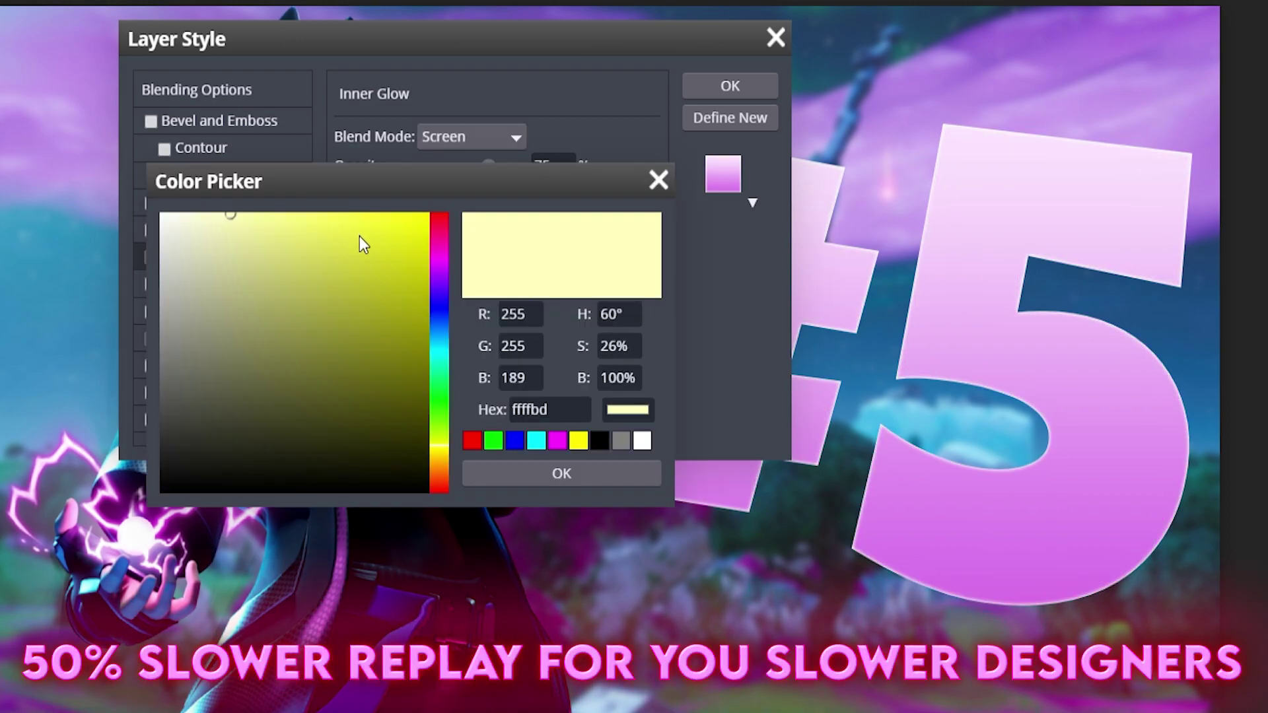
left_click_drag(344, 236, 102, 170)
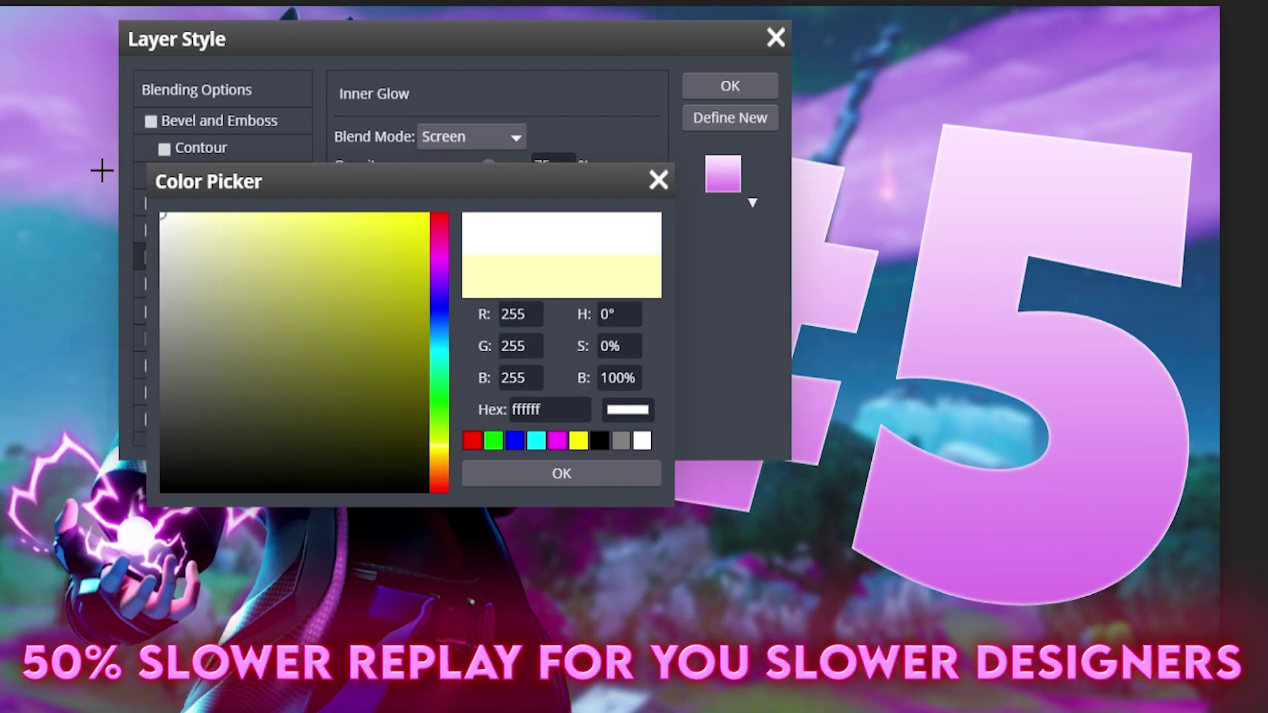
left_click(560, 468)
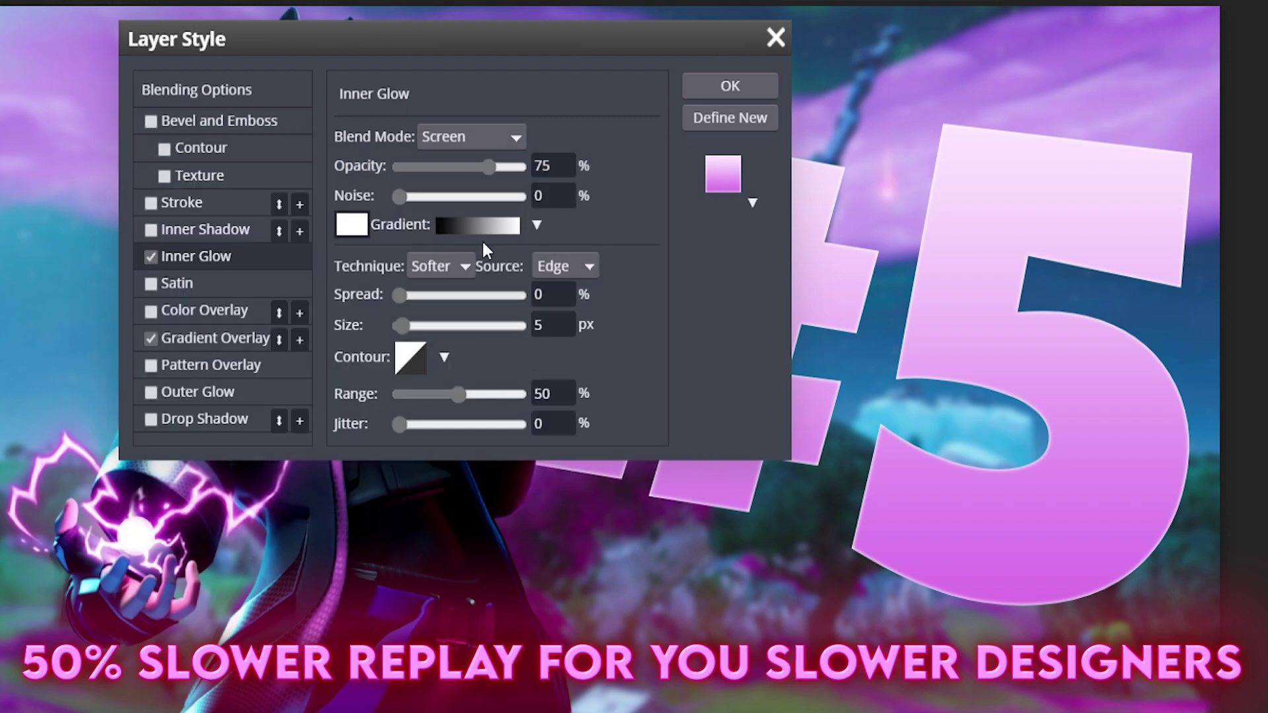
left_click(445, 132)
left_click(489, 377)
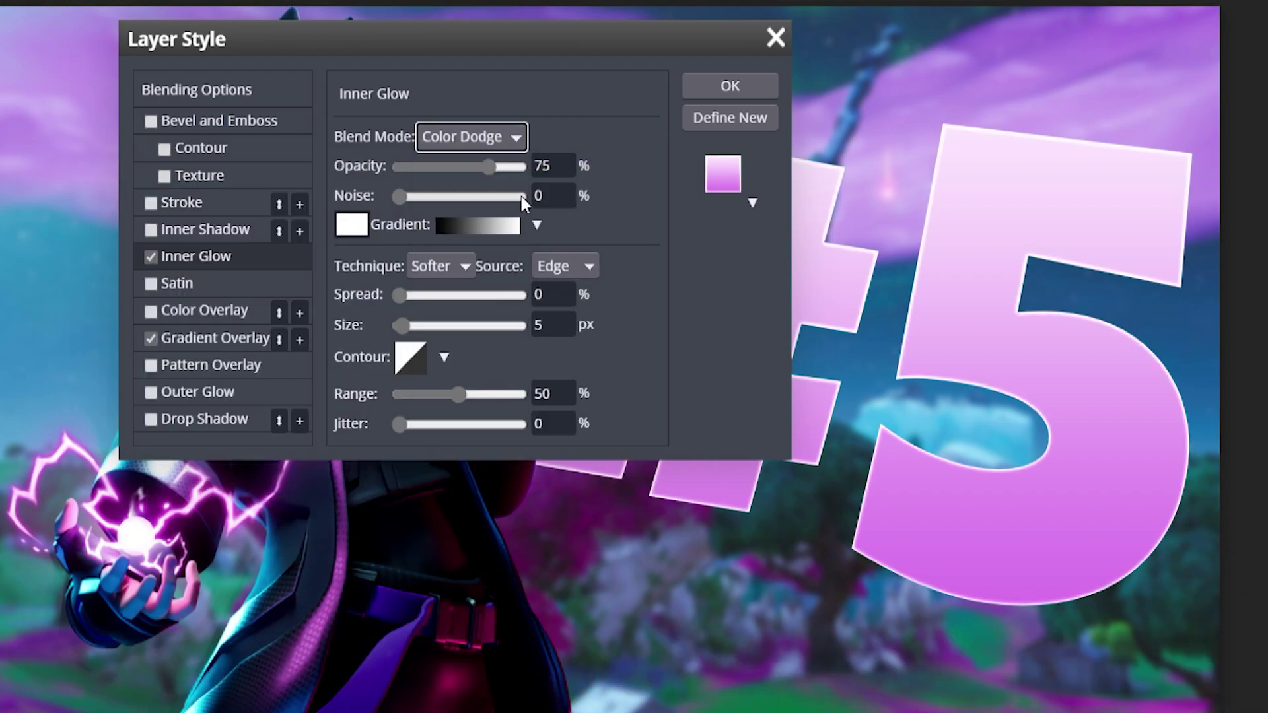
left_click_drag(489, 173, 549, 160)
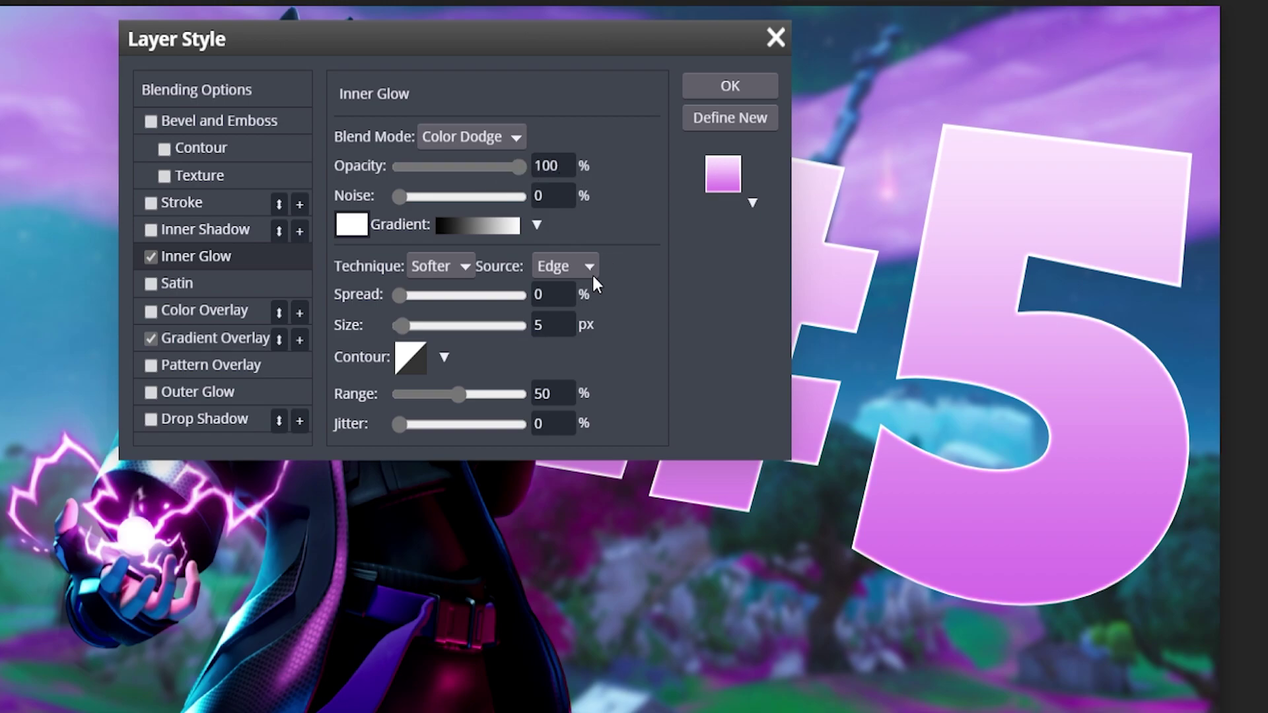
left_click_drag(404, 296, 412, 322)
left_click_drag(461, 59, 280, 515)
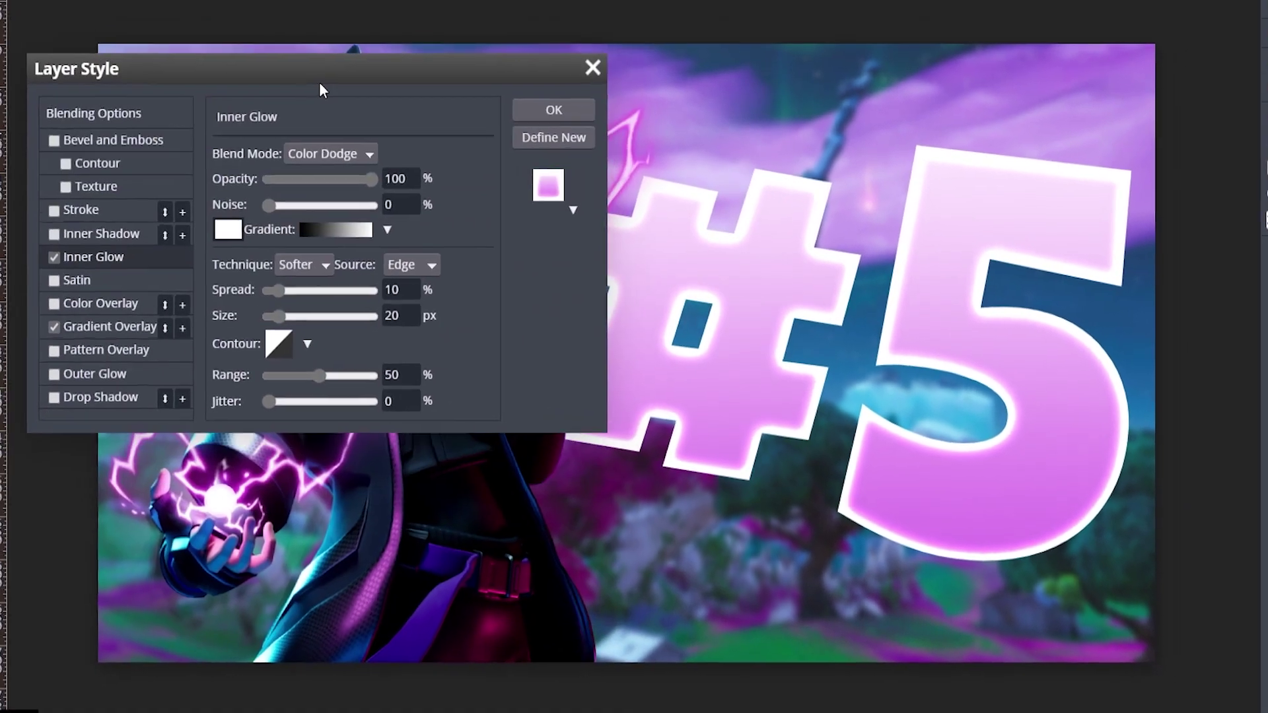
- Recolour the gradient overlay's light end stop to a pale lavender and apply it to the #5
left_click(131, 330)
left_click(299, 198)
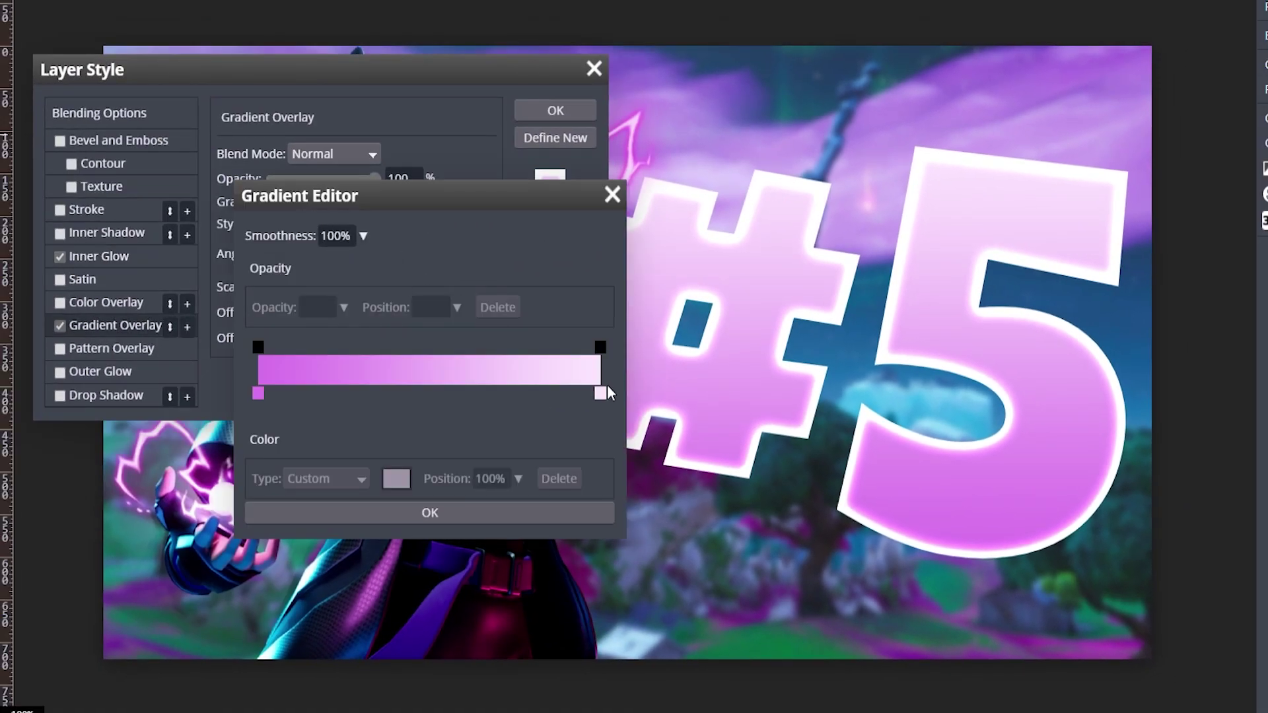
left_click(603, 396)
left_click(602, 396)
left_click_drag(588, 395, 482, 337)
left_click_drag(614, 414, 620, 407)
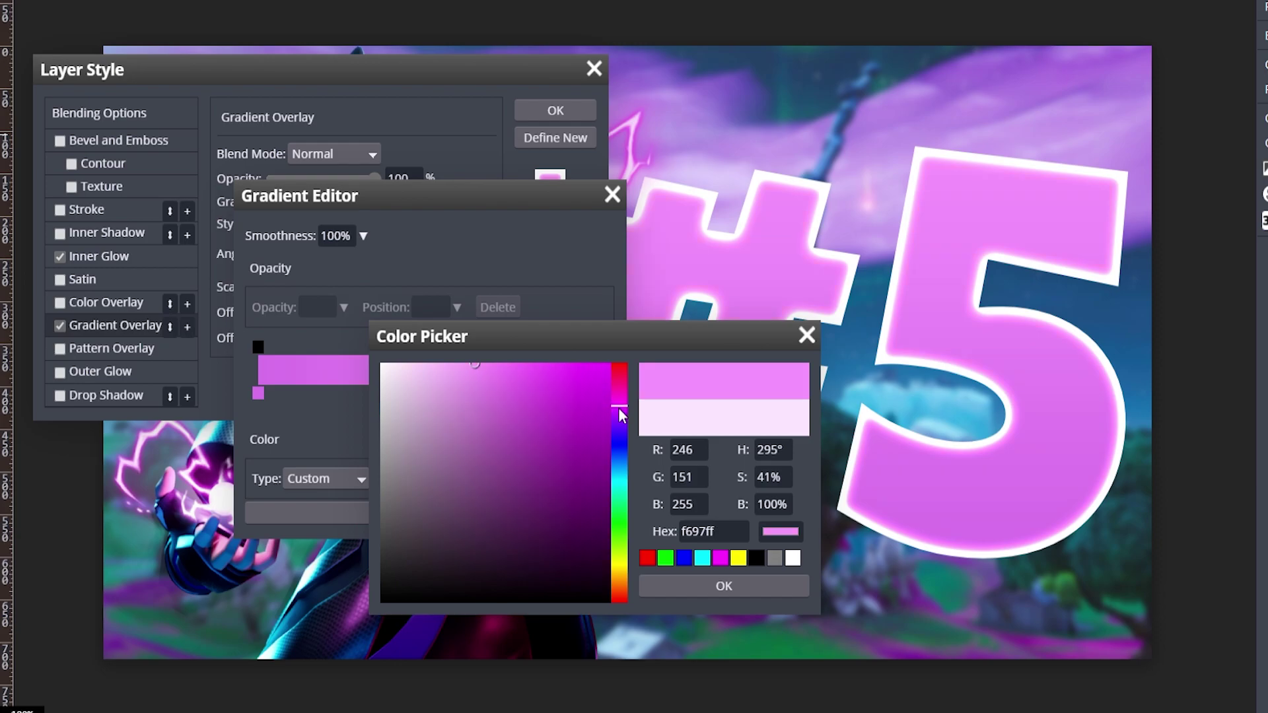
mouse_move(473, 366)
left_mouse_down()
mouse_move(477, 379)
mouse_move(418, 350)
left_mouse_up()
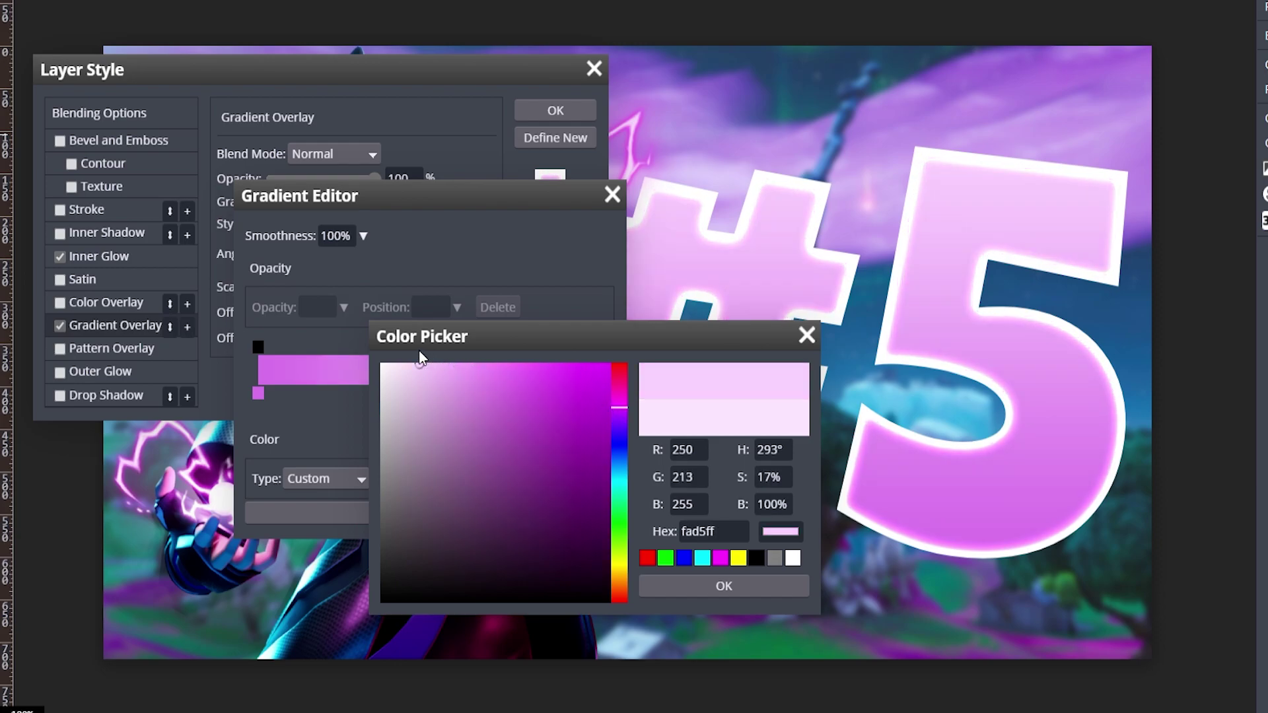
left_click(770, 591)
left_click(370, 518)
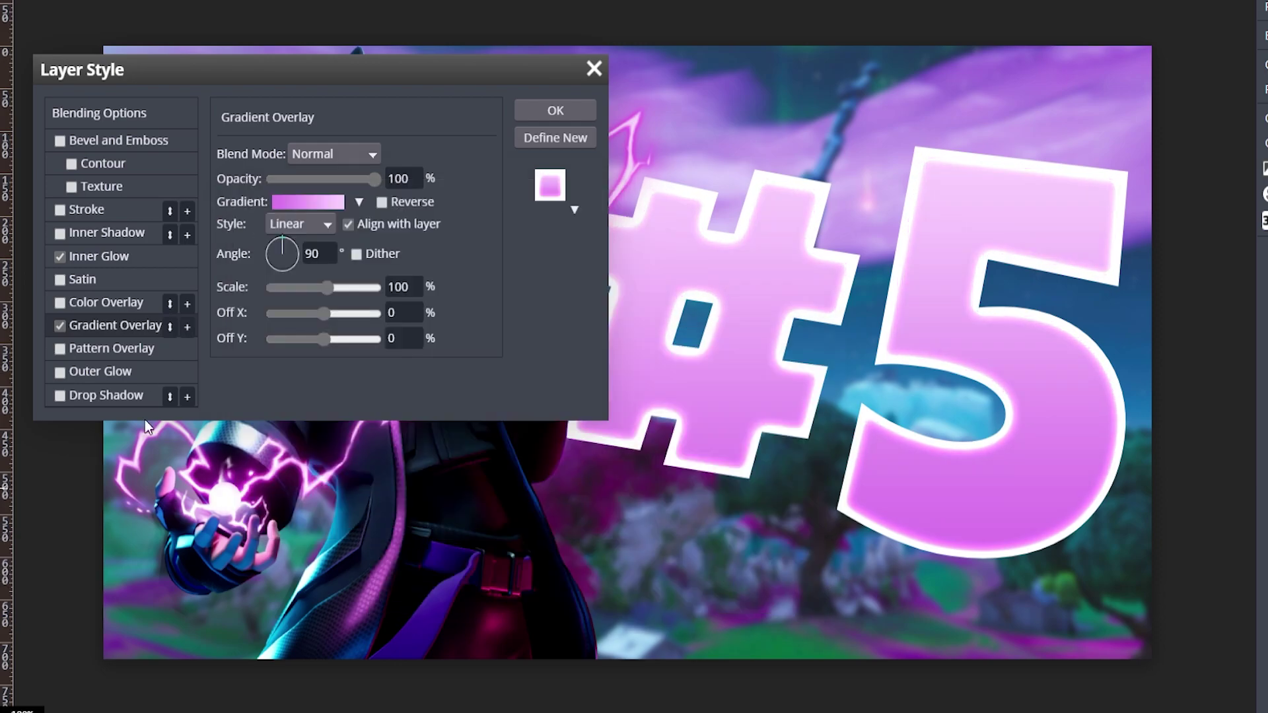
- Enable a Drop Shadow on the #5 with 100% spread, 100% opacity, dark purple colour, Normal mode
left_click(60, 395)
left_click(98, 399)
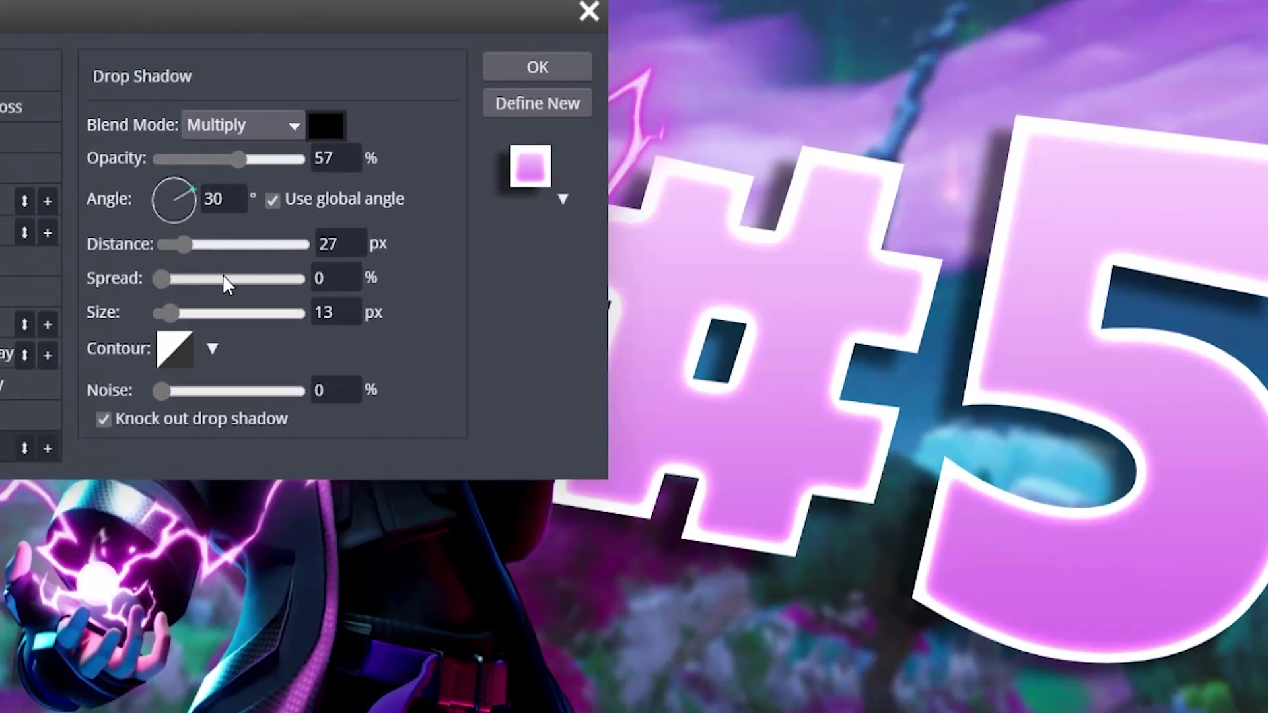
left_click_drag(270, 276, 369, 272)
left_click_drag(267, 159, 423, 153)
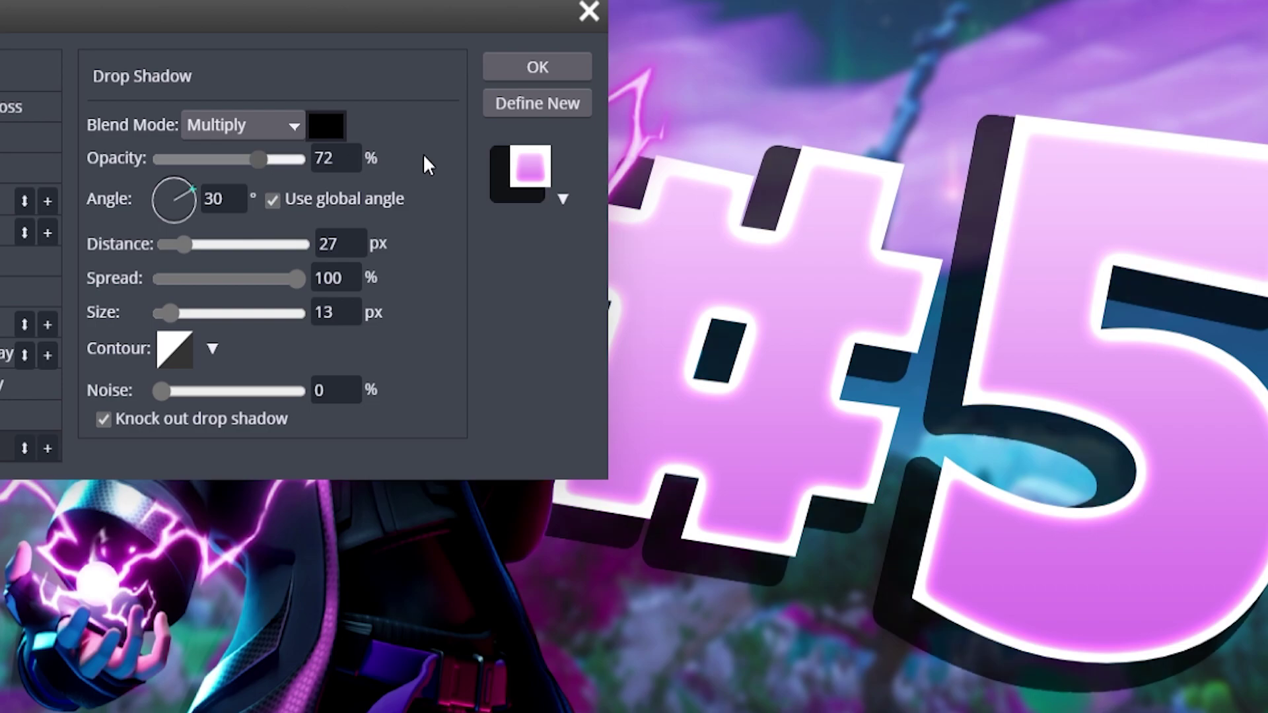
left_click(326, 125)
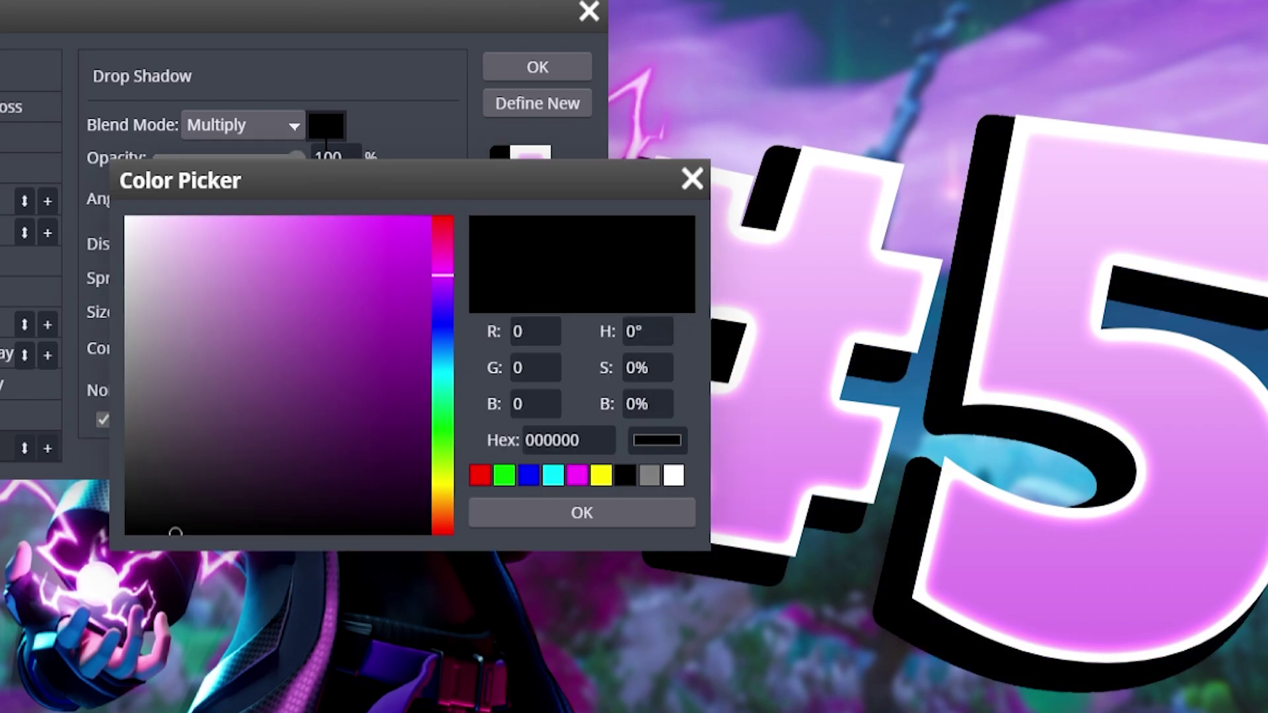
left_click_drag(419, 331, 484, 379)
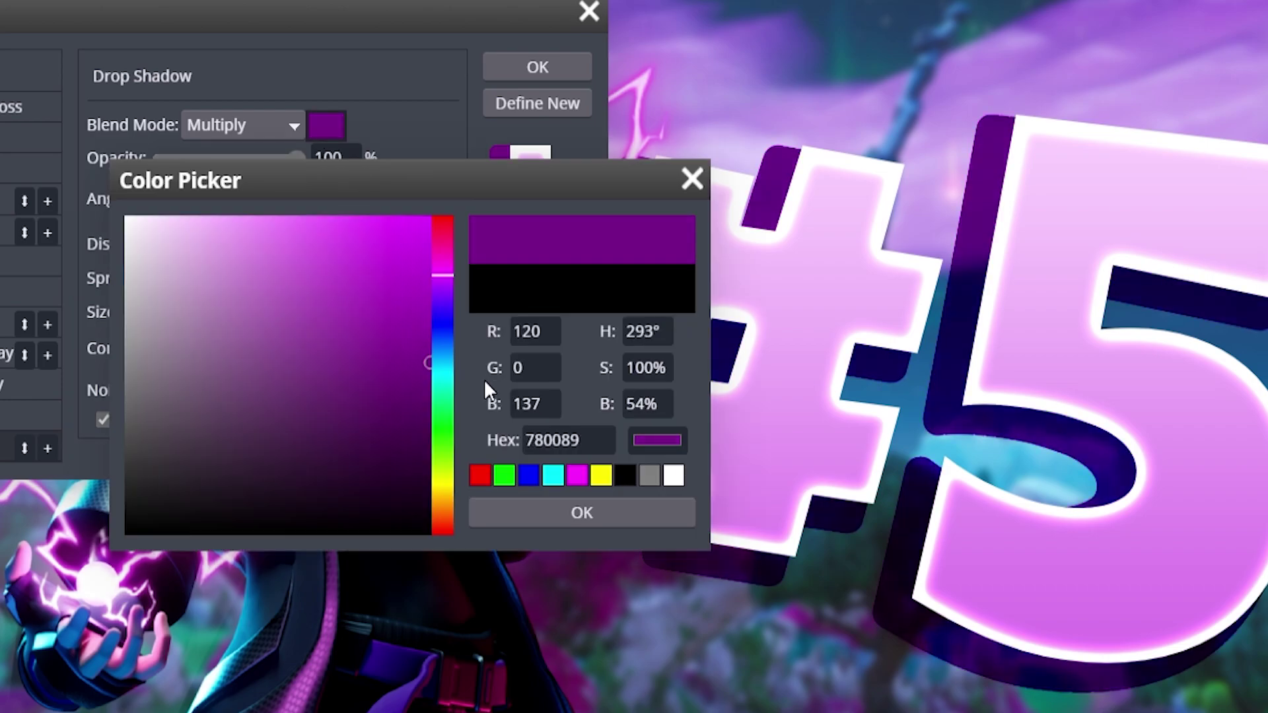
left_click(582, 513)
left_click(224, 129)
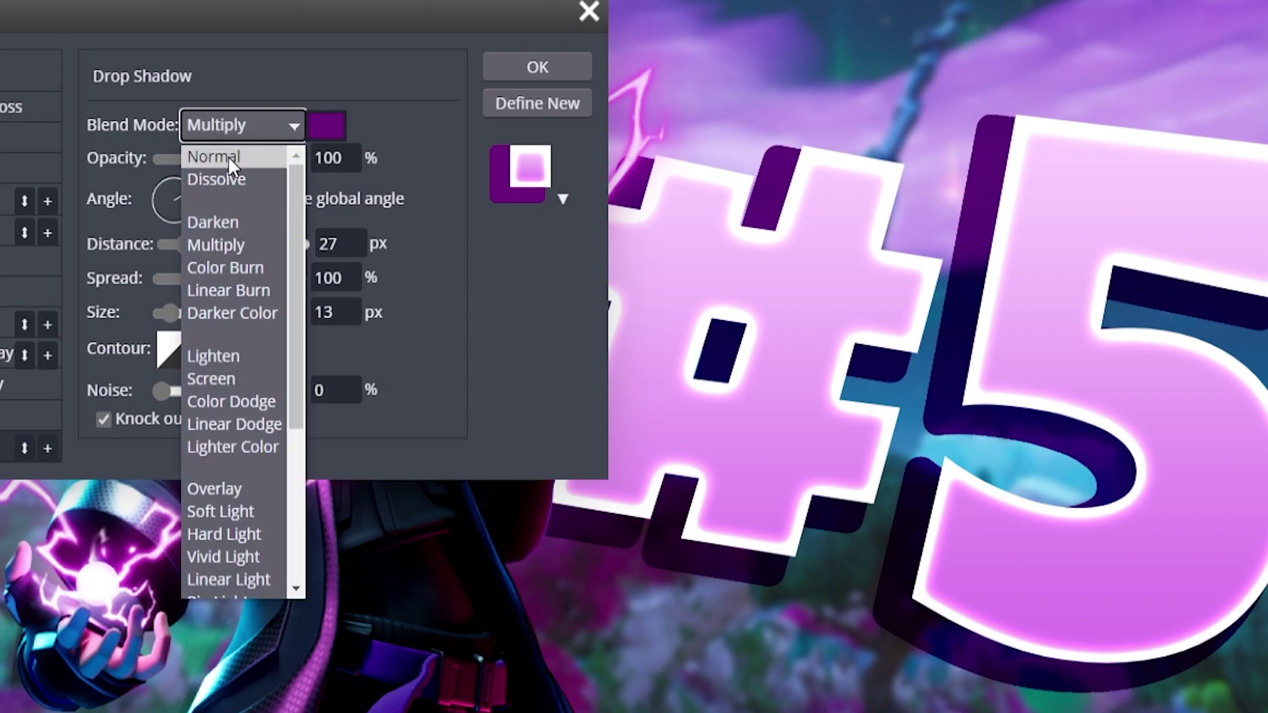
left_click(227, 155)
- Recolour the shadow with a darkened sample of the #5's pink, and set size 21 px and distance 20 px
left_click(329, 124)
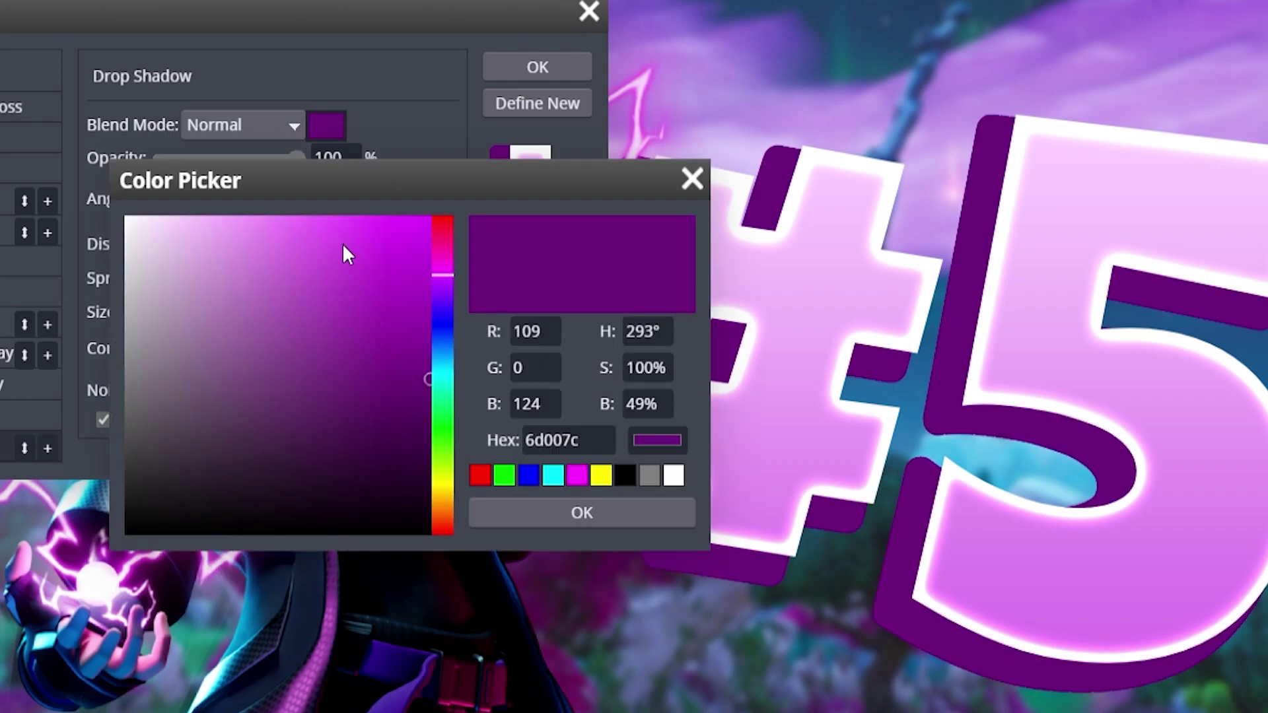
left_click(1088, 562)
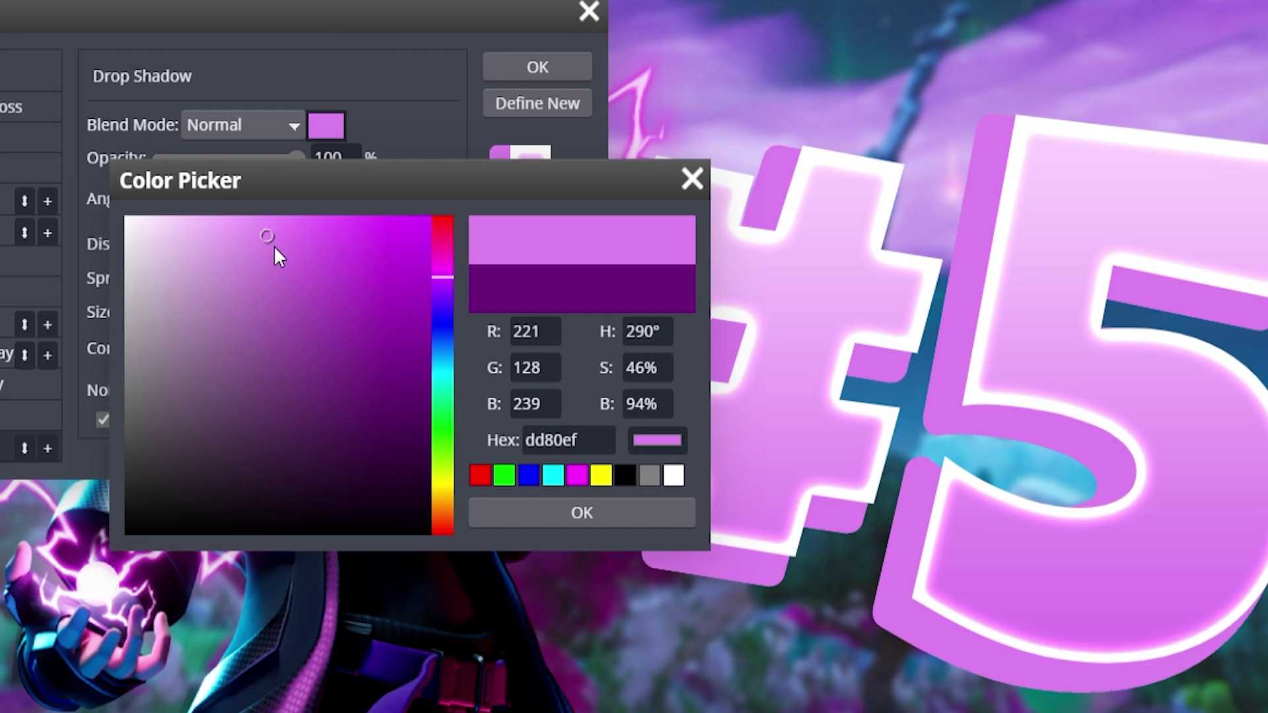
left_click_drag(267, 277, 260, 284)
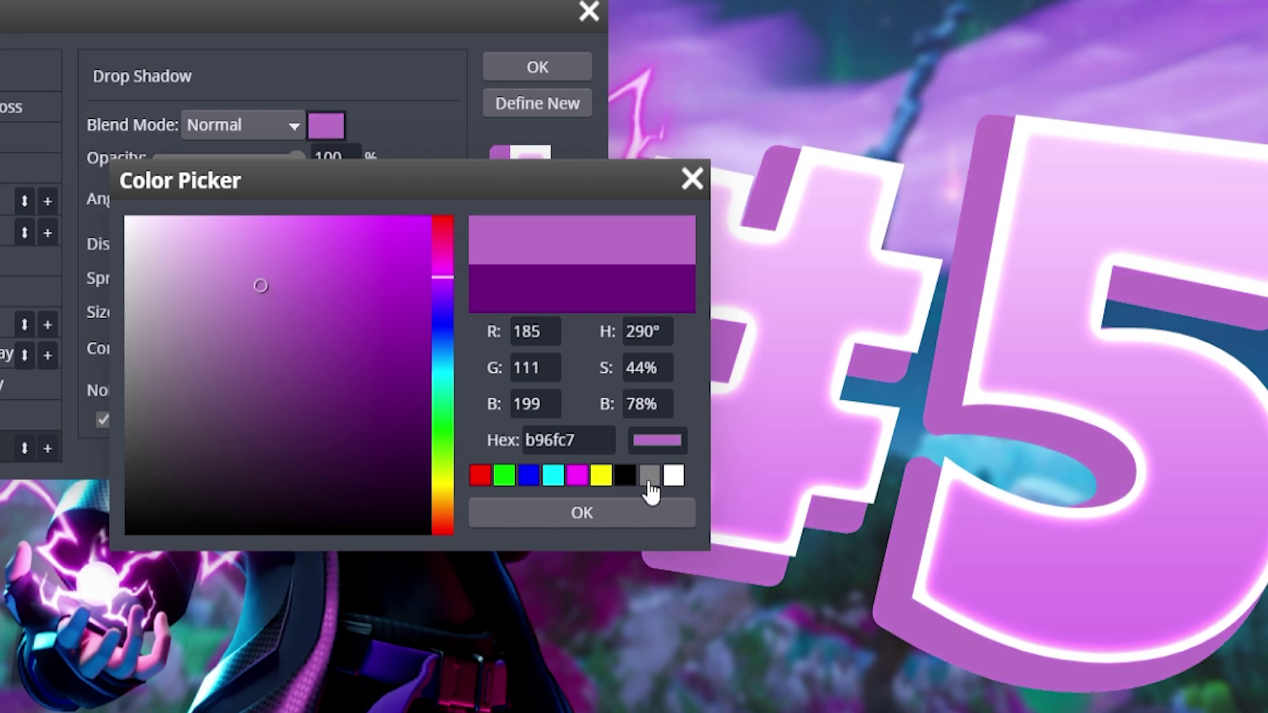
left_click(581, 512)
left_click_drag(184, 244, 176, 244)
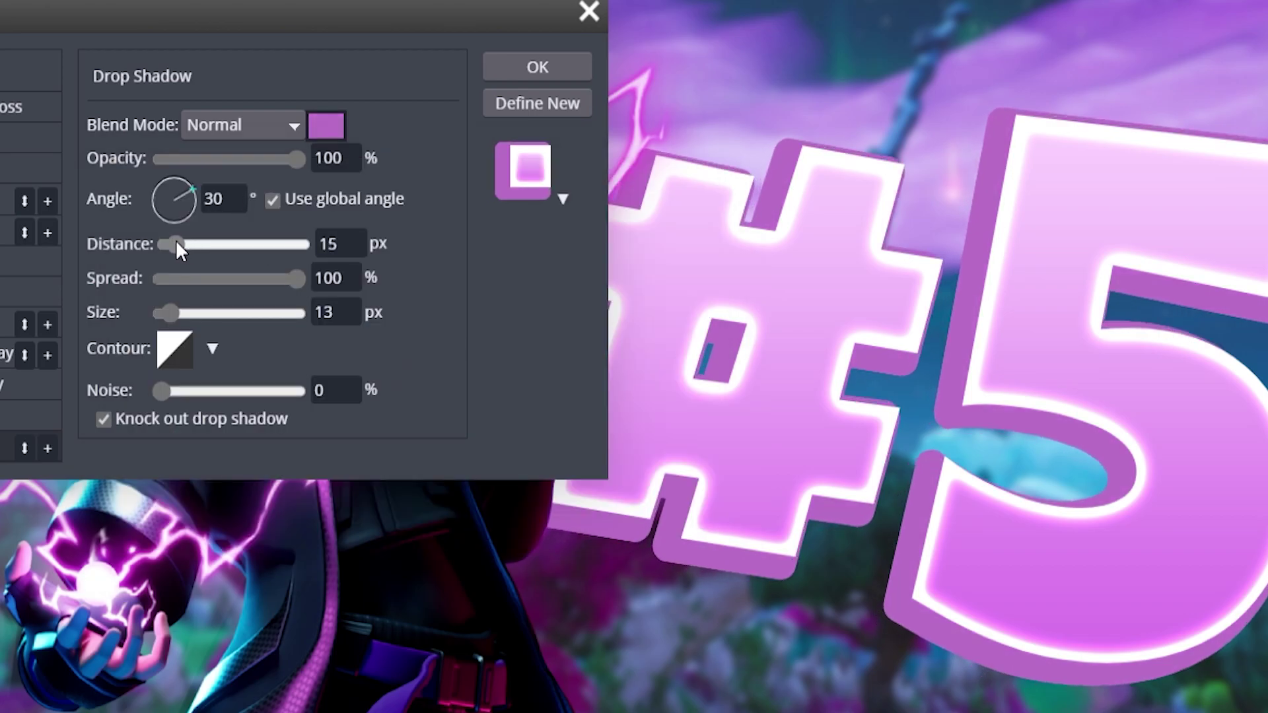
left_click_drag(197, 318, 175, 311)
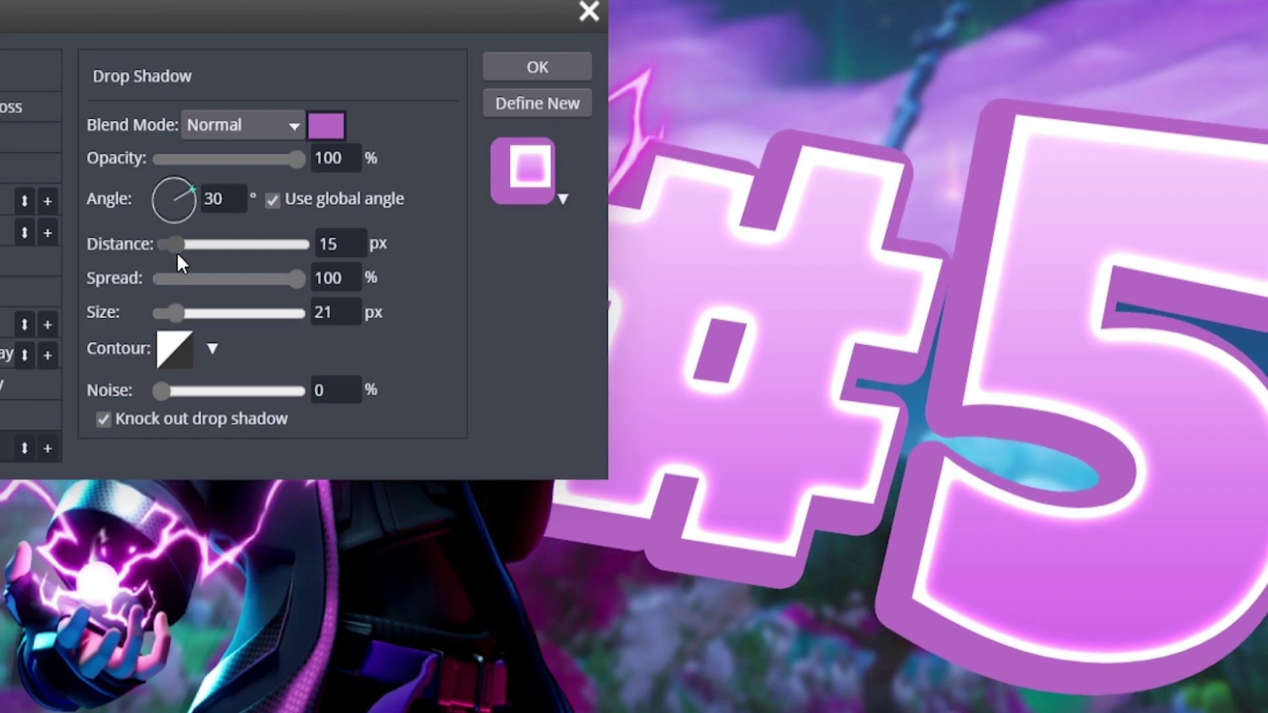
left_click_drag(176, 252, 180, 250)
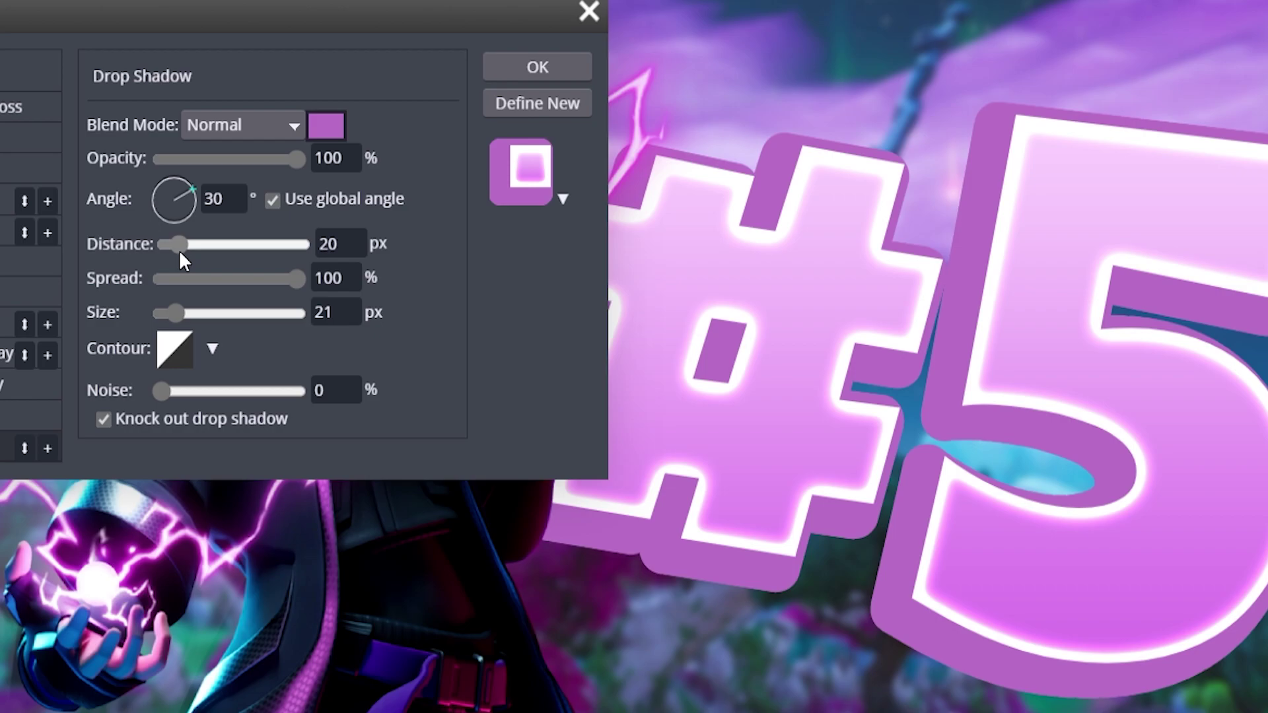
- Change the shadow colour to a muted purple and move the style panel to view the artwork
left_click(325, 126)
mouse_move(245, 316)
left_mouse_down()
mouse_move(255, 362)
mouse_move(254, 347)
left_mouse_up()
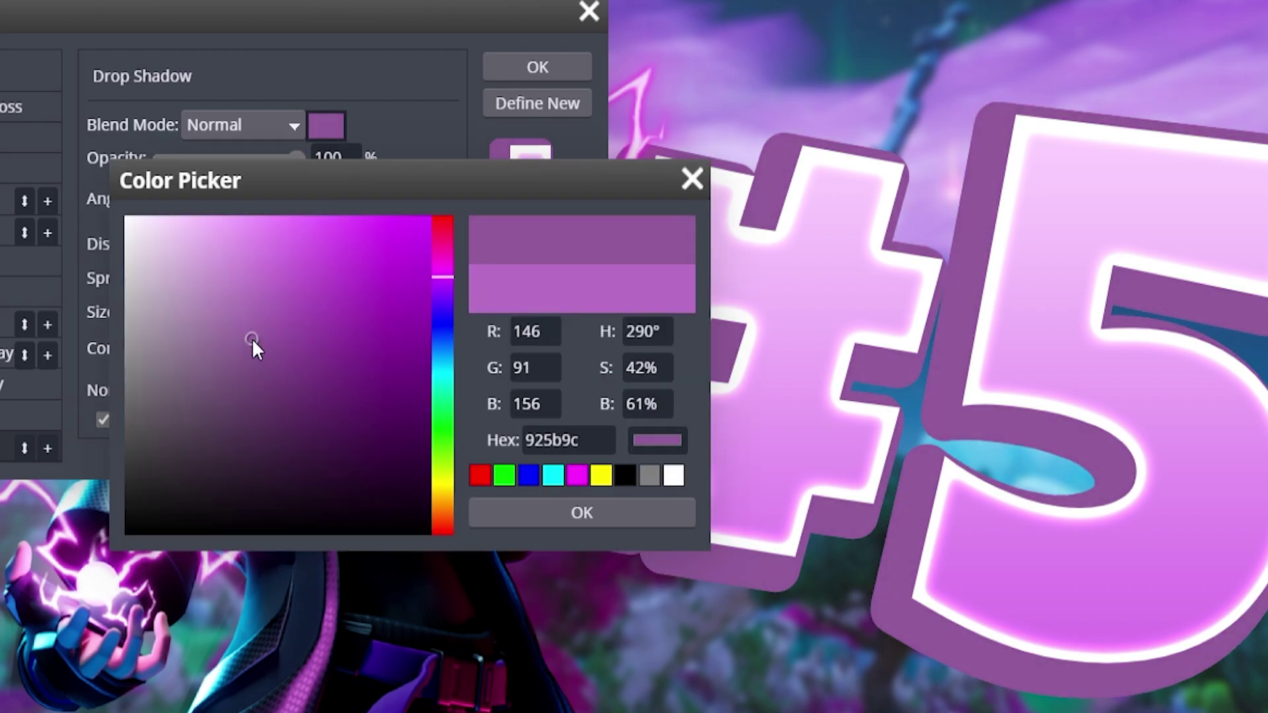
left_click(589, 520)
left_click_drag(280, 27, 0, 712)
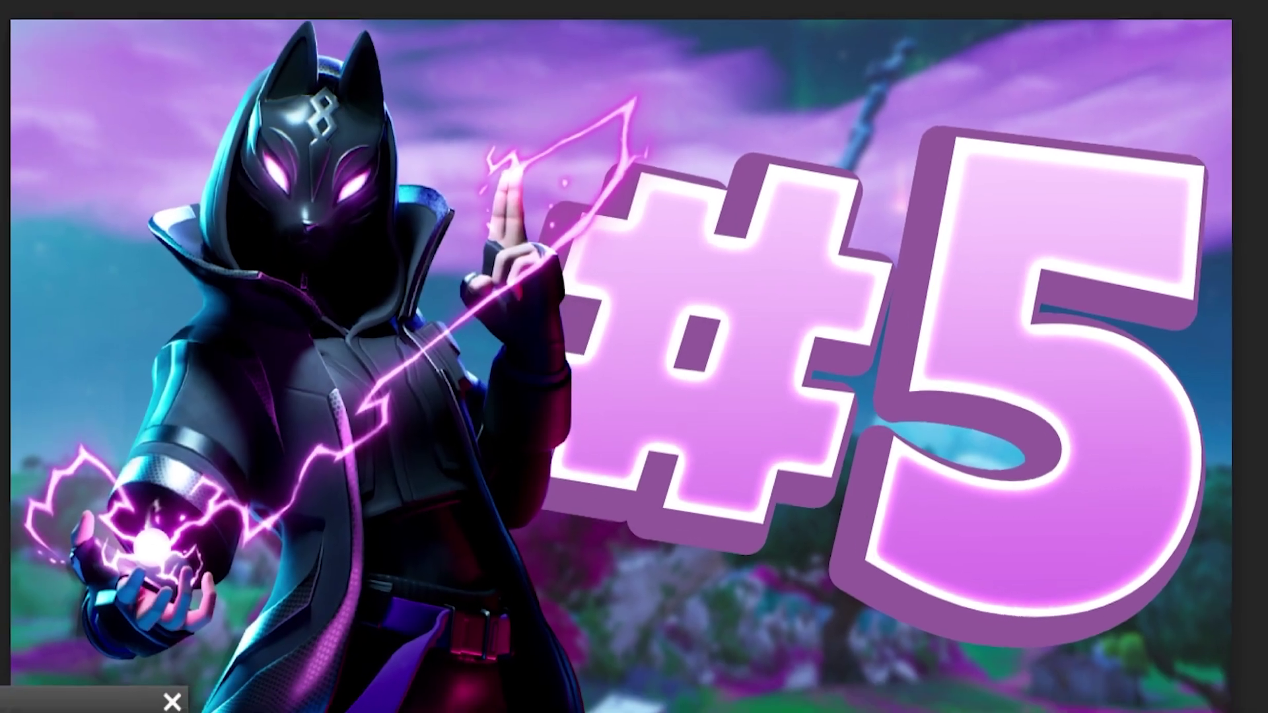
left_click_drag(7, 639, 415, 218)
- Recolour the Gradient Overlay's left stop to a deeper purple
left_click(152, 467)
left_click(315, 350)
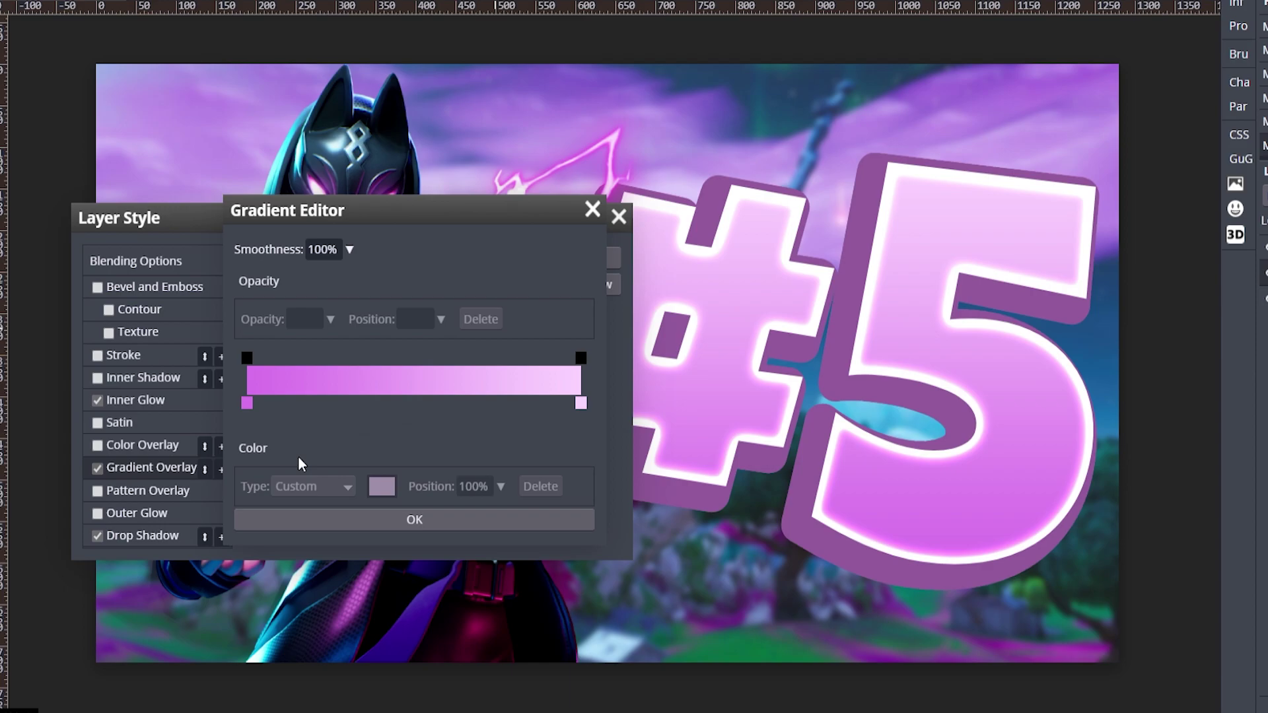
left_click(246, 404)
double_click(246, 404)
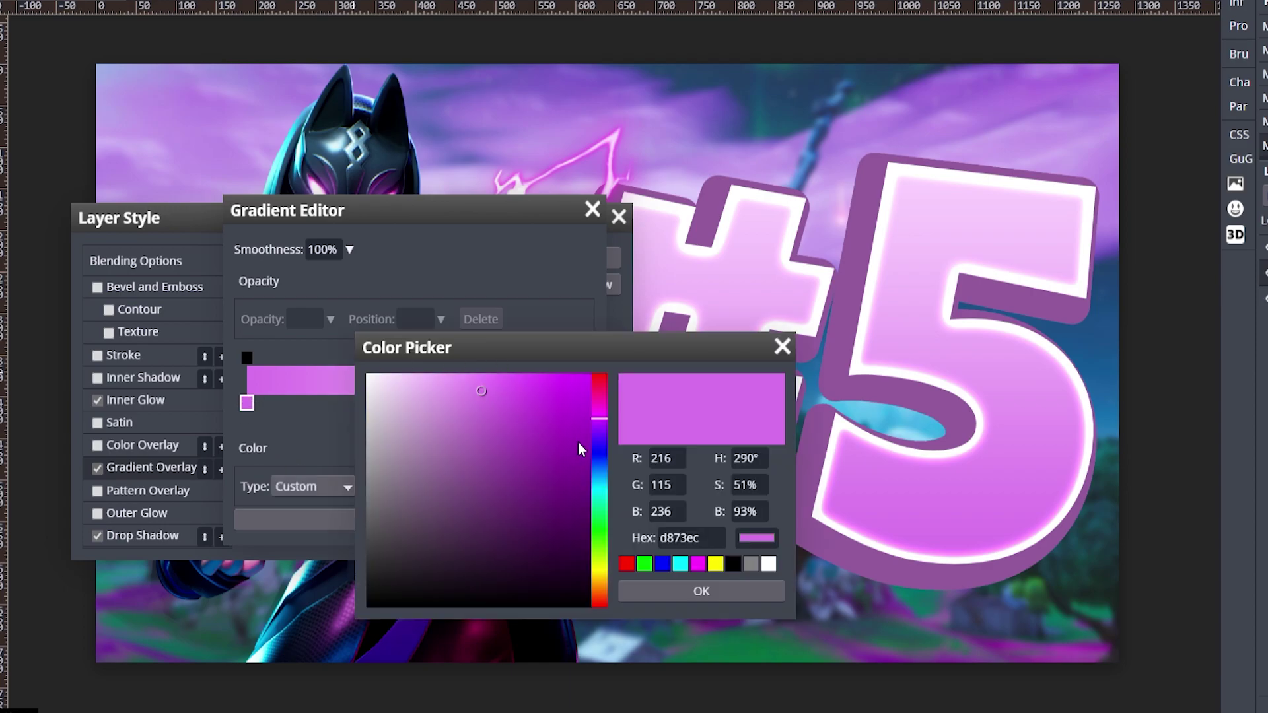
mouse_move(507, 400)
left_mouse_down()
mouse_move(546, 467)
mouse_move(628, 431)
mouse_move(630, 454)
left_mouse_up()
left_click(697, 590)
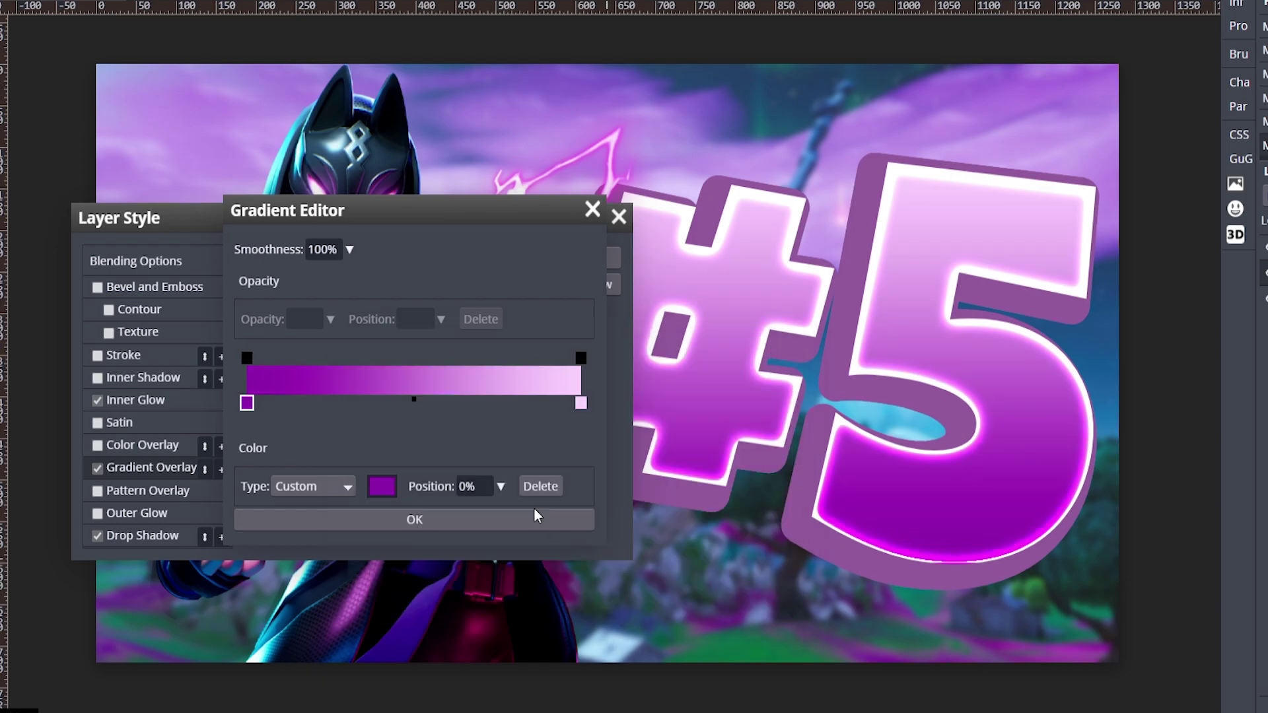
- Change the gradient's right stop to pale pink and accept the gradient
double_click(580, 404)
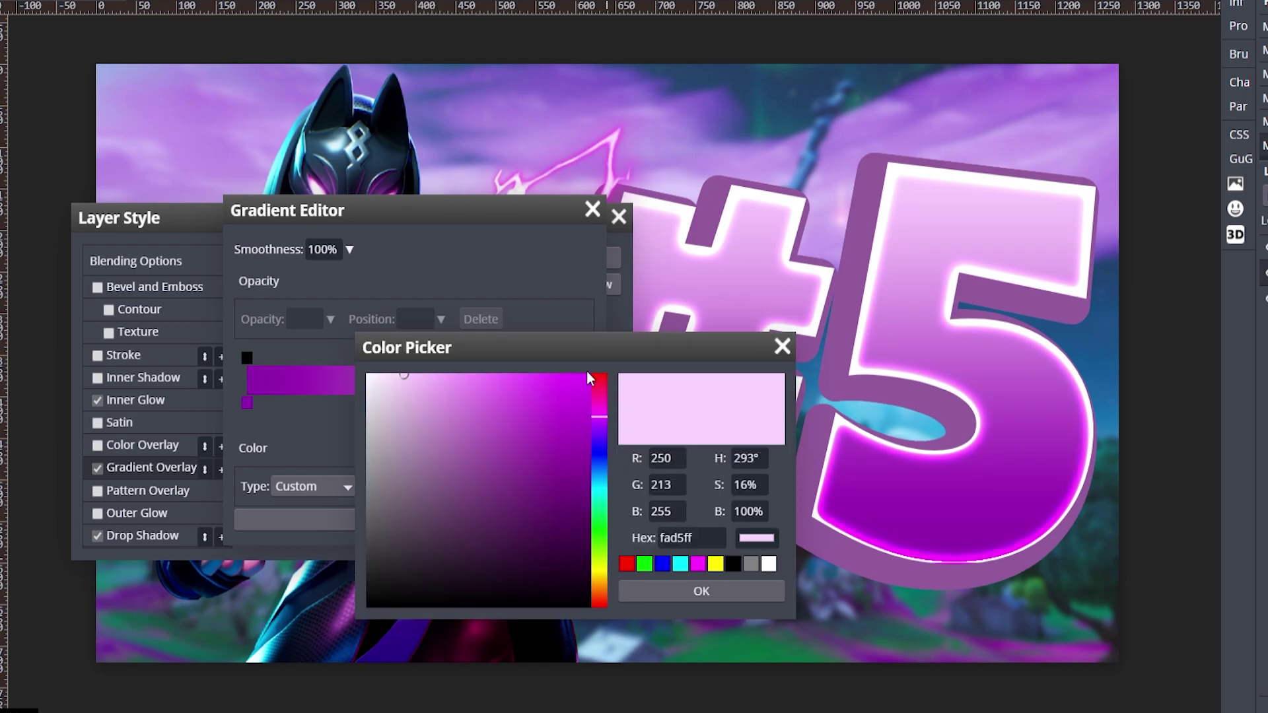
left_click(590, 377)
left_click_drag(604, 418, 598, 419)
left_click_drag(495, 374, 457, 325)
left_click(713, 592)
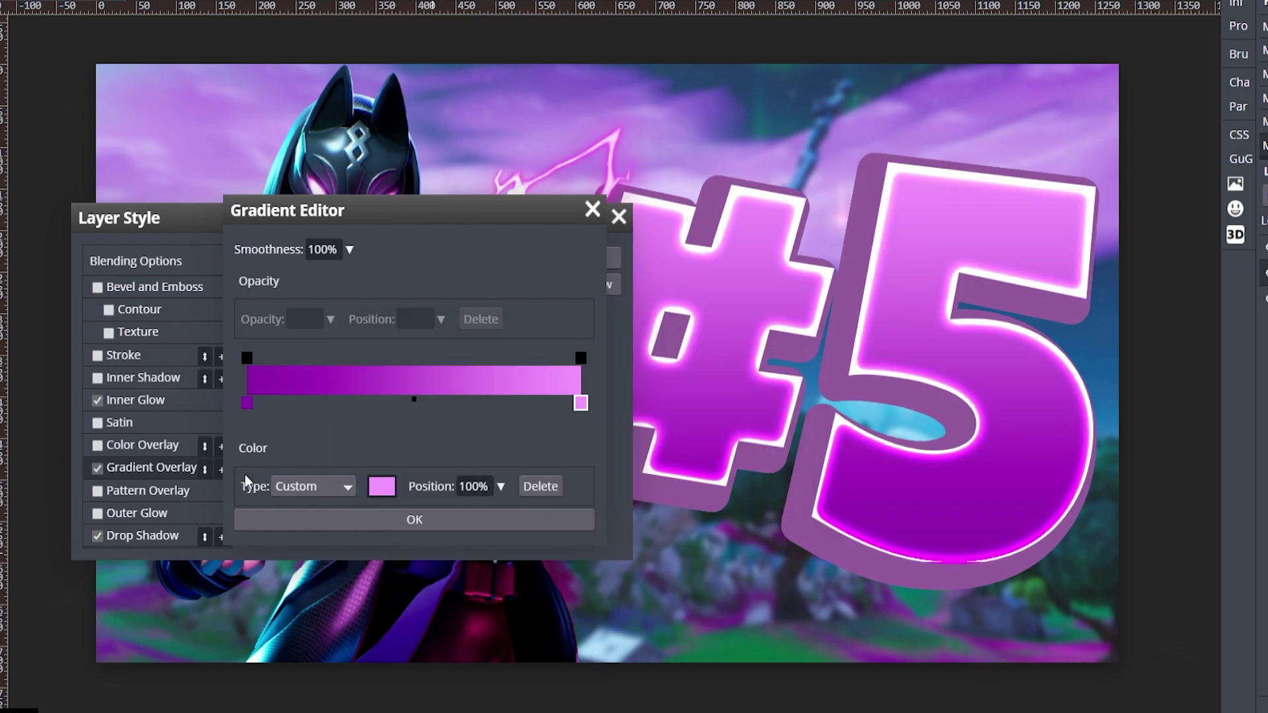
left_click(264, 519)
- Set the Drop Shadow colour to dark purple and move the style panel aside
left_click(125, 542)
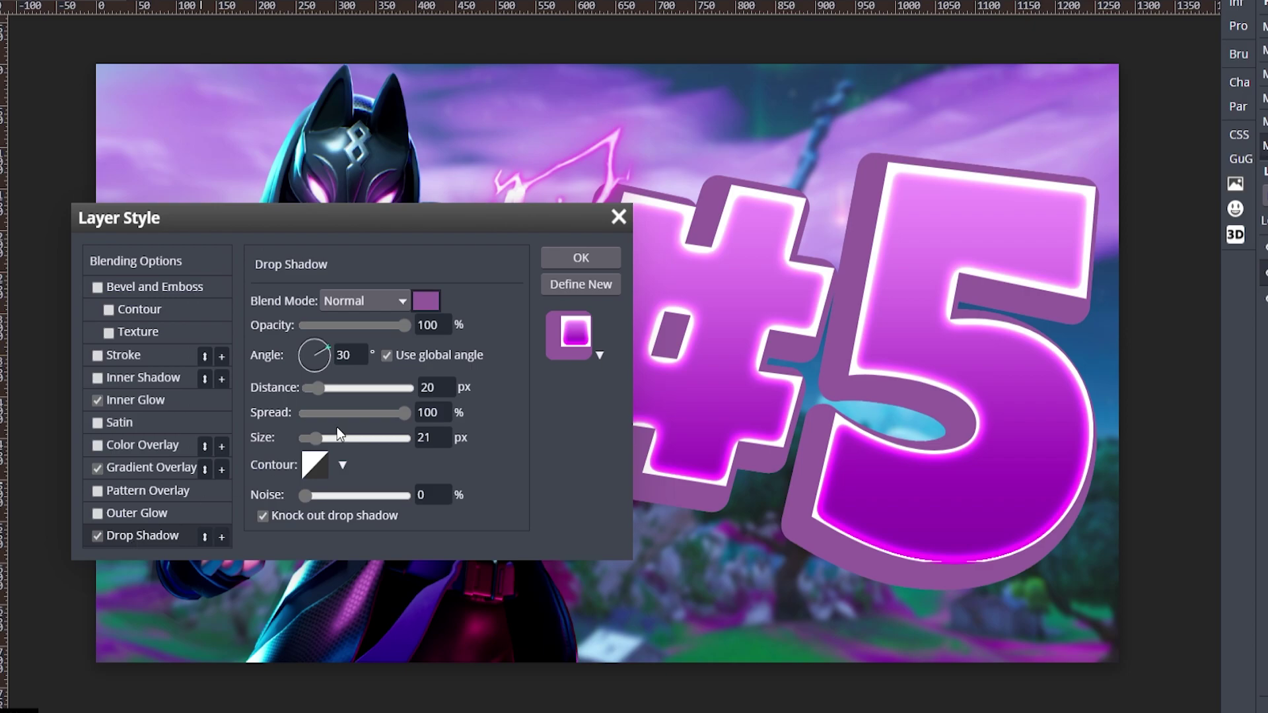
left_click(426, 302)
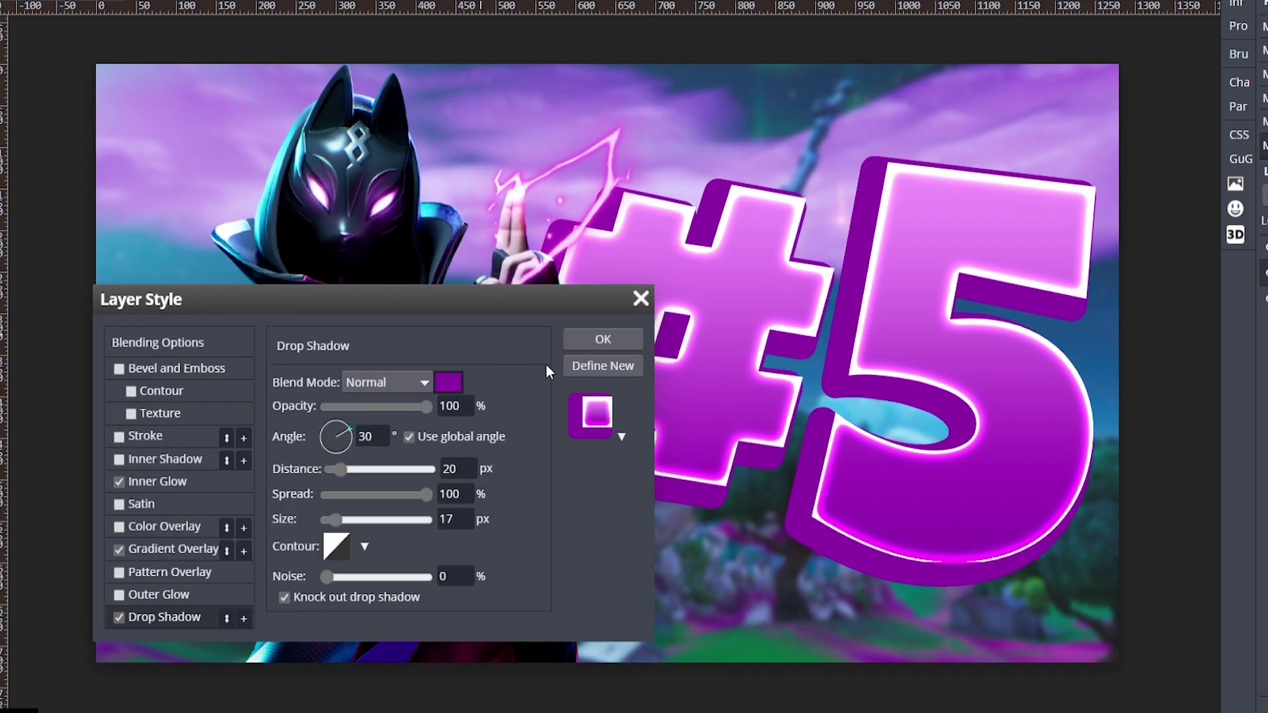
left_click_drag(501, 302, 240, 660)
- Apply the layer style, duplicate #5, and place the copy beneath the original
left_click(340, 698)
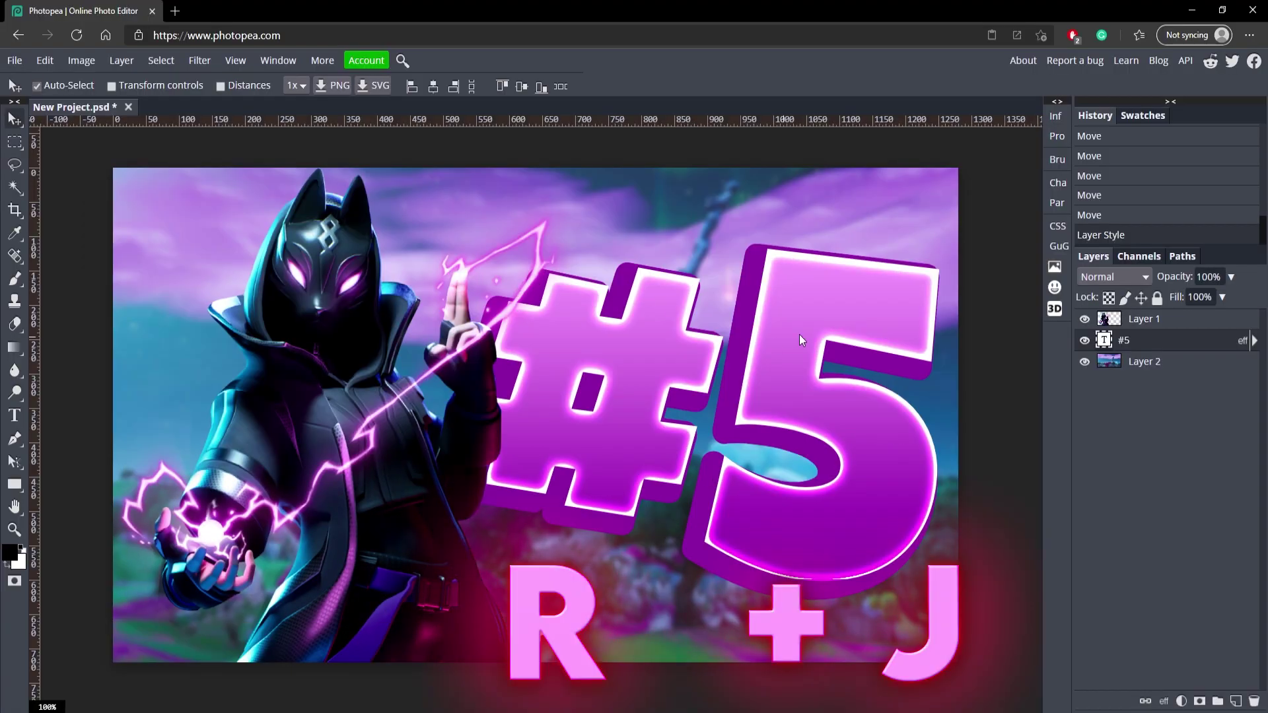
key("ctrl+j")
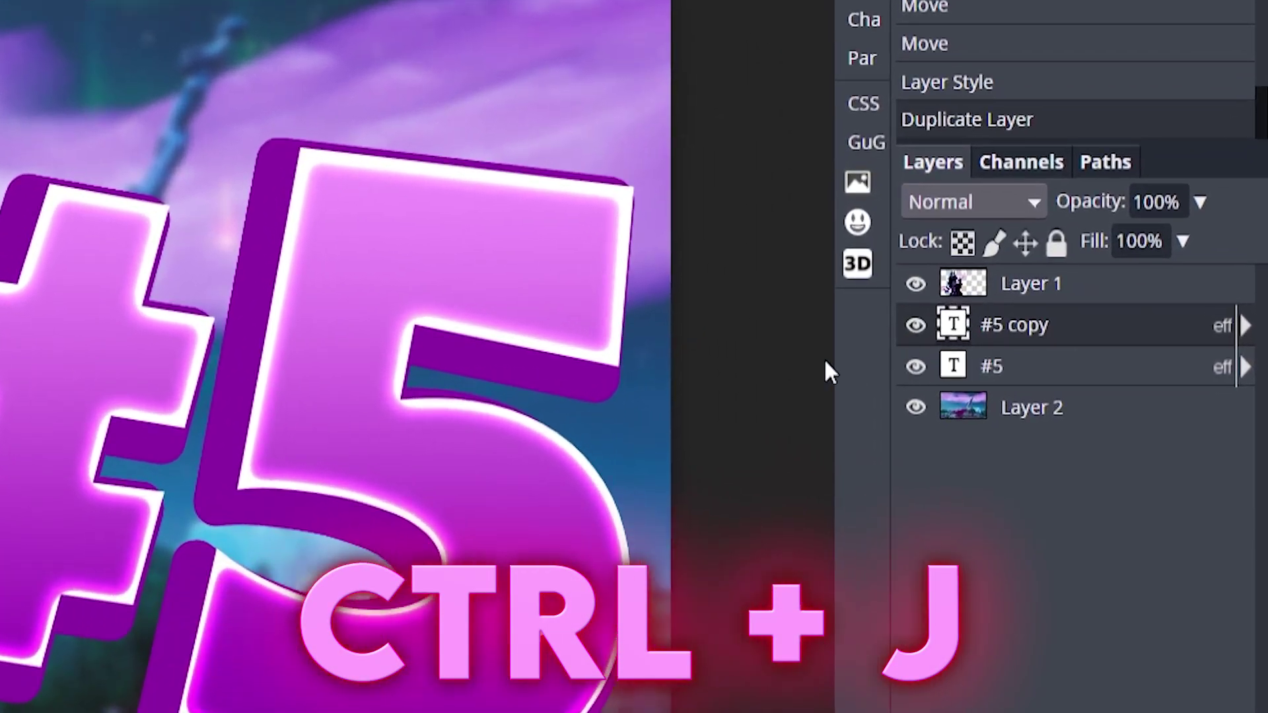
left_click_drag(1027, 334, 1040, 384)
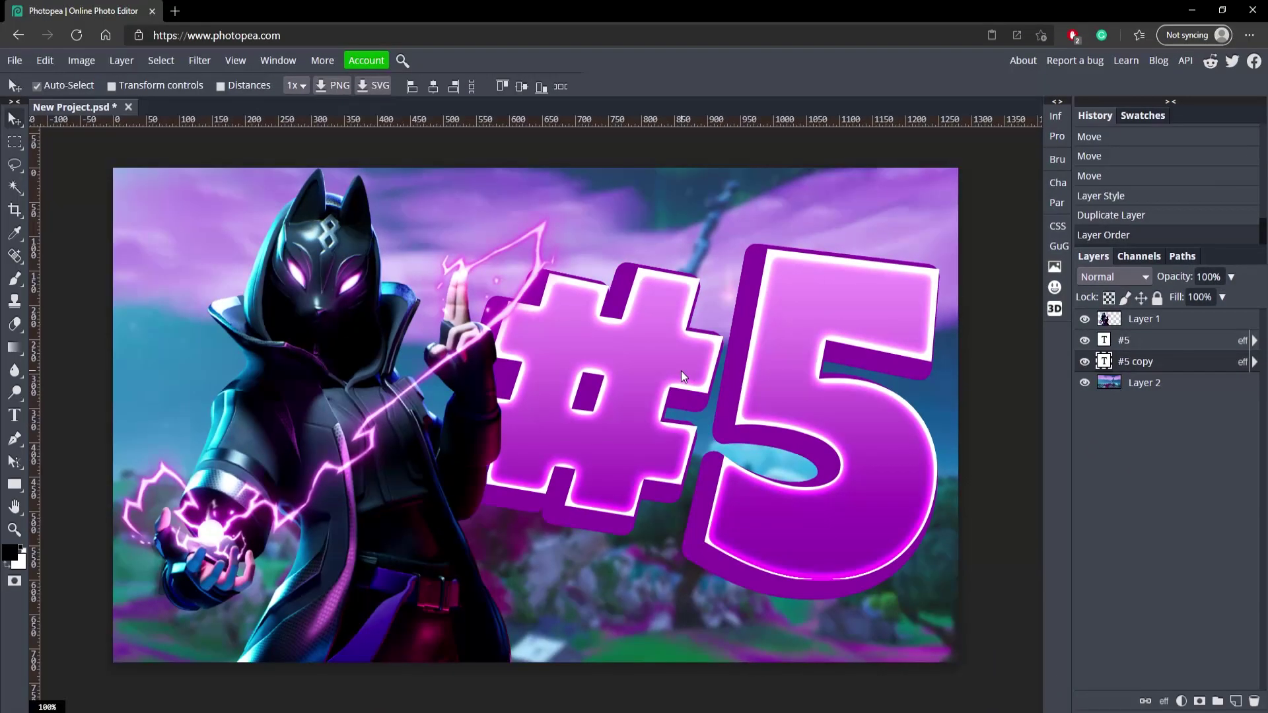
- Scale the #5 copy up to about 139% and nudge it down
key("ctrl+alt+t")
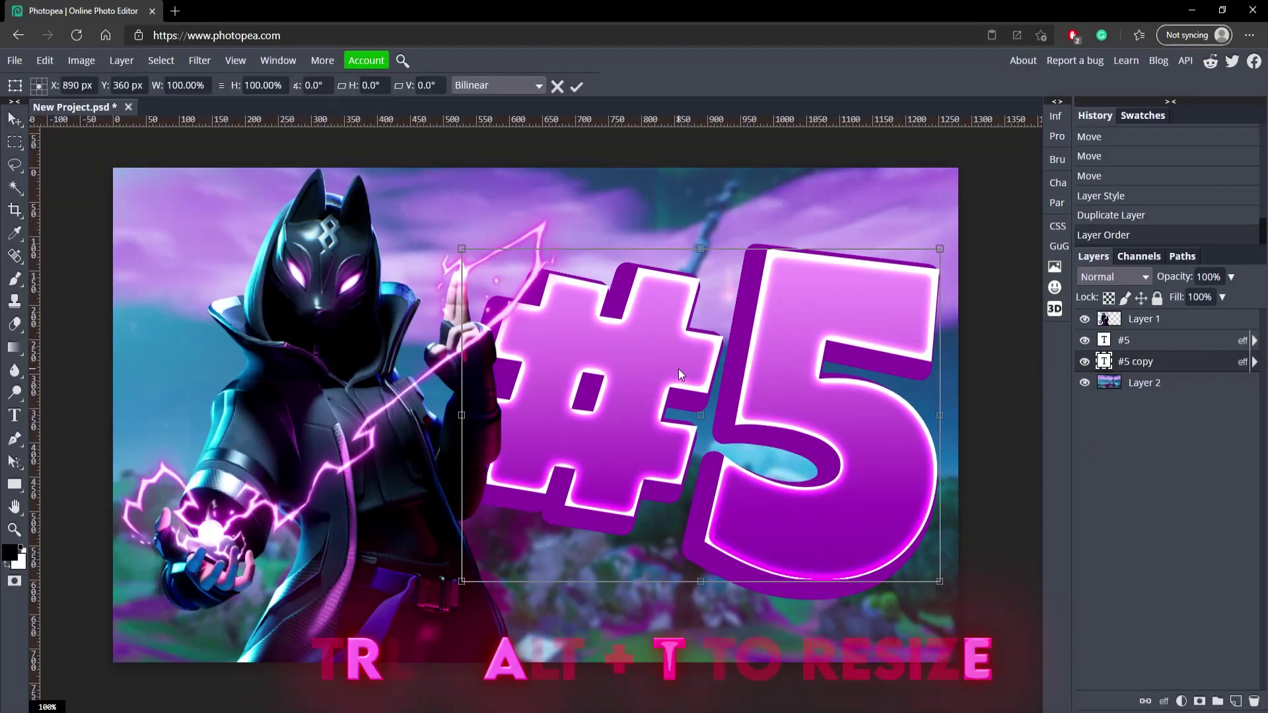
left_click_drag(461, 249, 184, 141)
left_click_drag(616, 315, 794, 409)
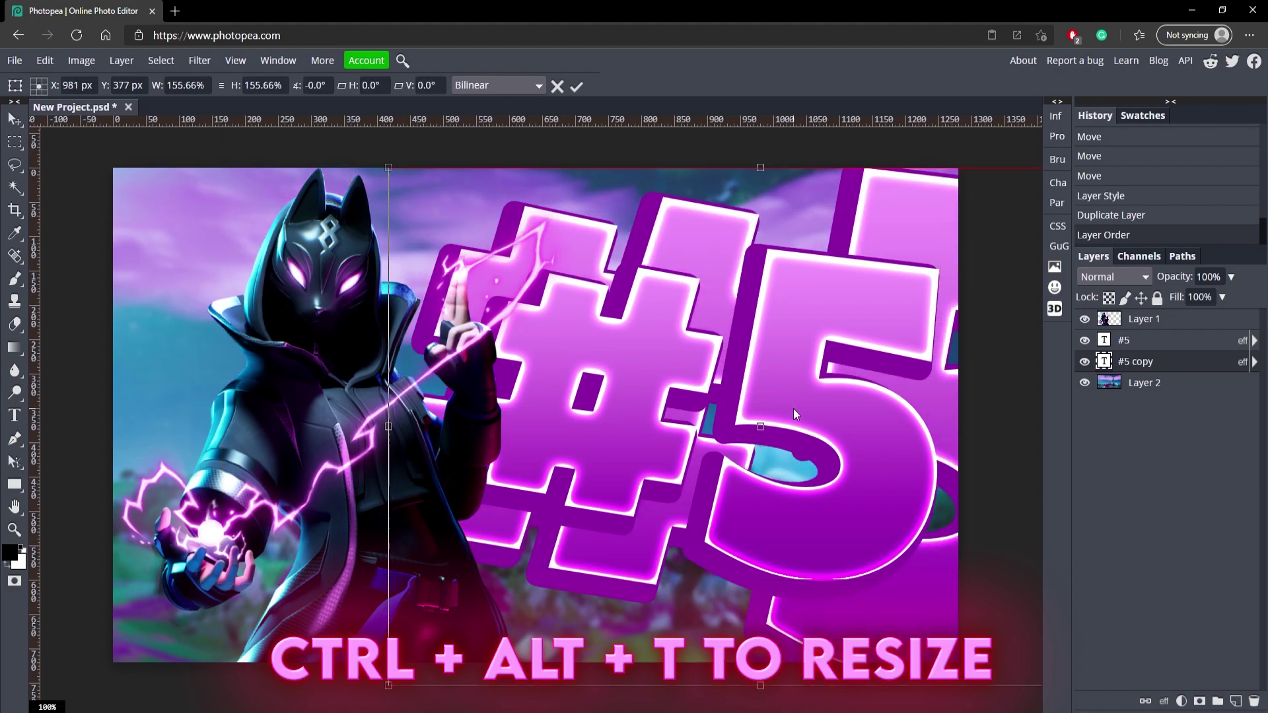
left_click_drag(388, 168, 535, 360)
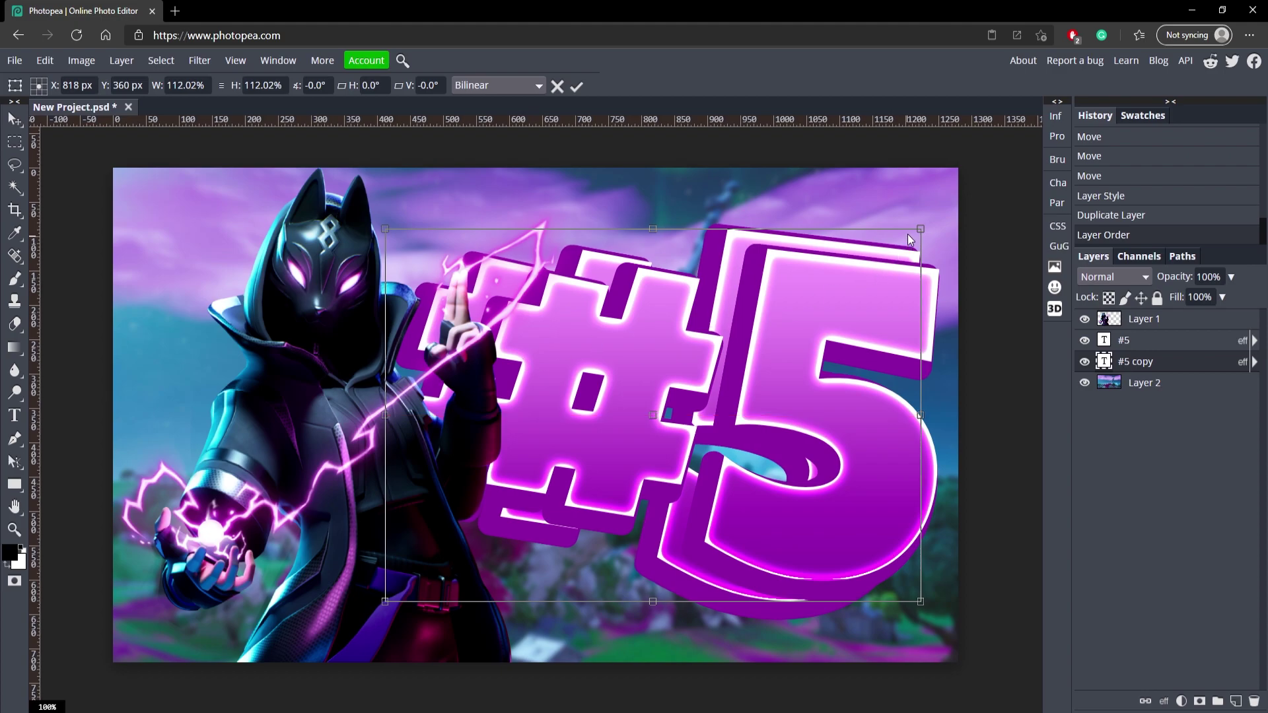
left_click_drag(918, 228, 1049, 193)
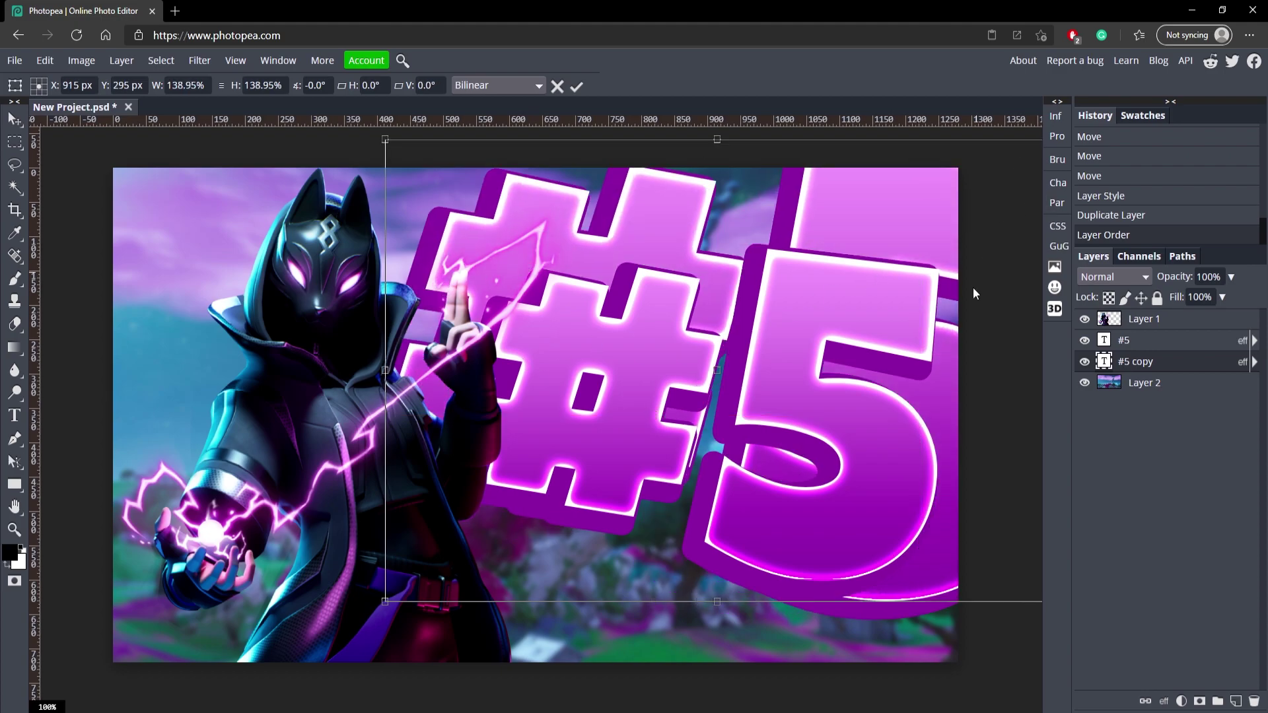
left_click_drag(973, 287, 971, 298)
left_click(576, 87)
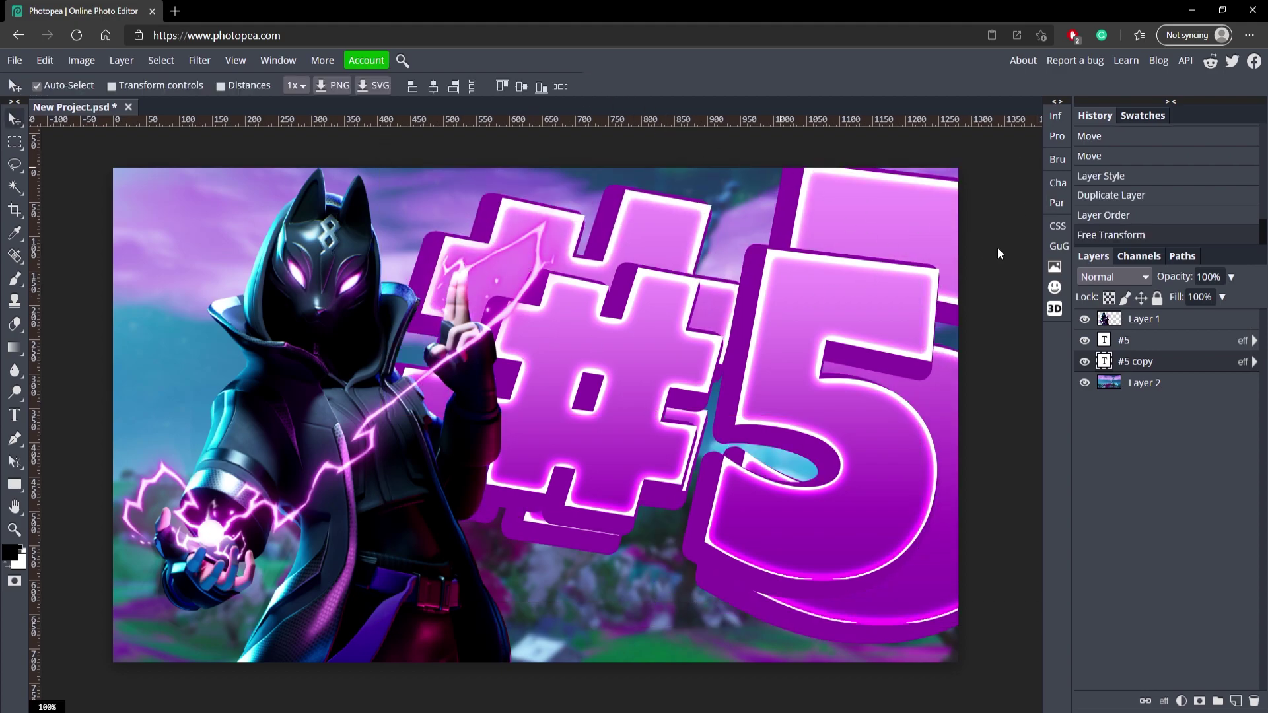
- Fade the copy to 12% opacity, shift it left, and rescale it to about 86%
left_click_drag(1231, 277, 1173, 292)
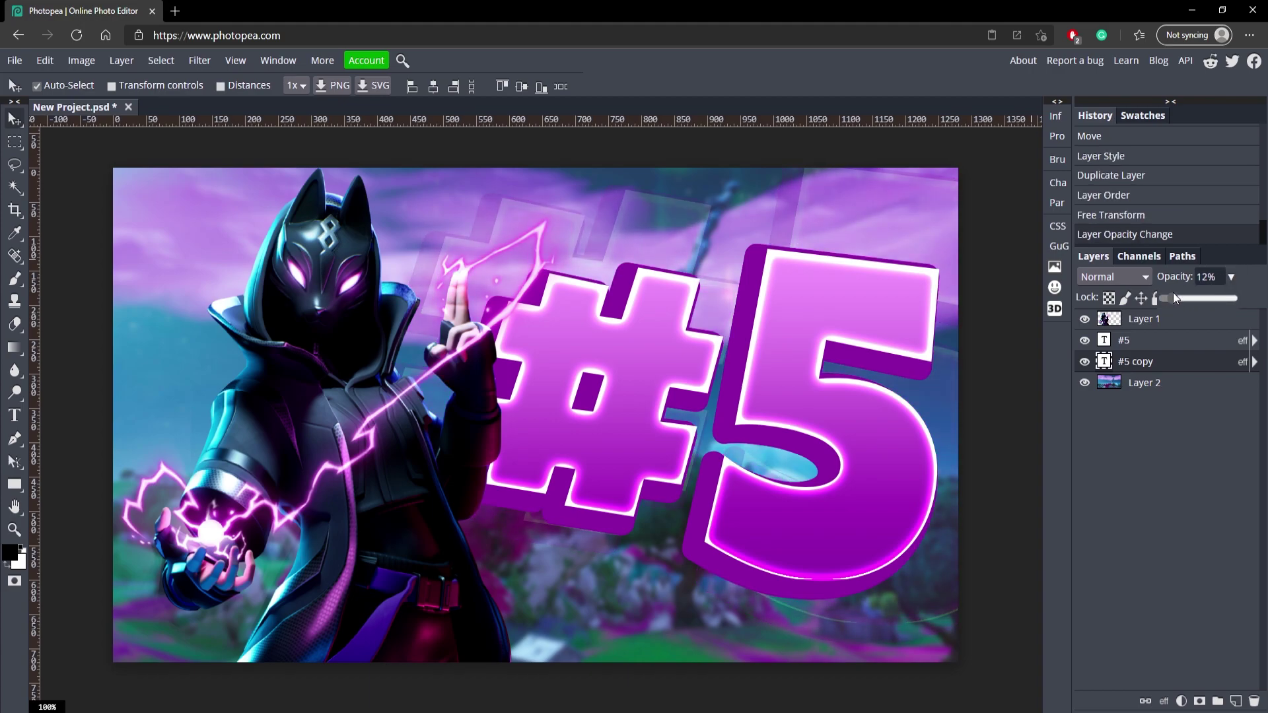
left_click_drag(877, 227, 863, 223)
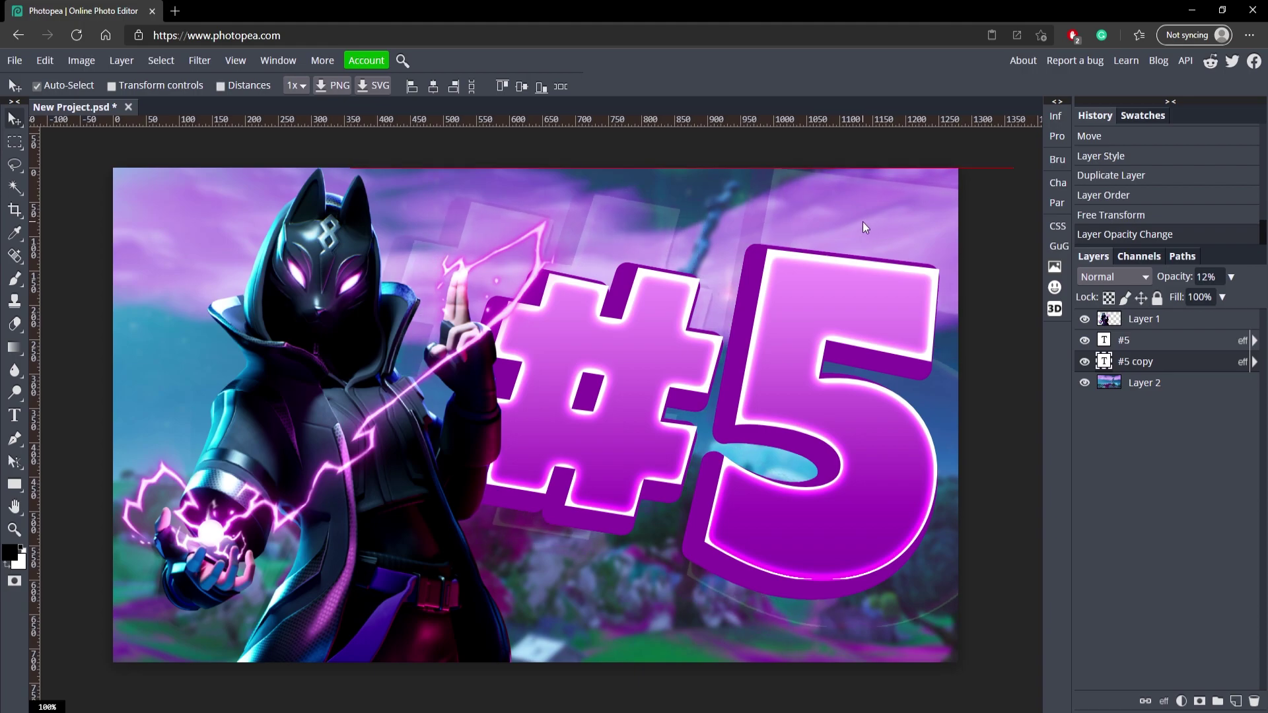
key("ctrl+t")
left_click_drag(349, 172, 429, 223)
left_click_drag(639, 386, 628, 385)
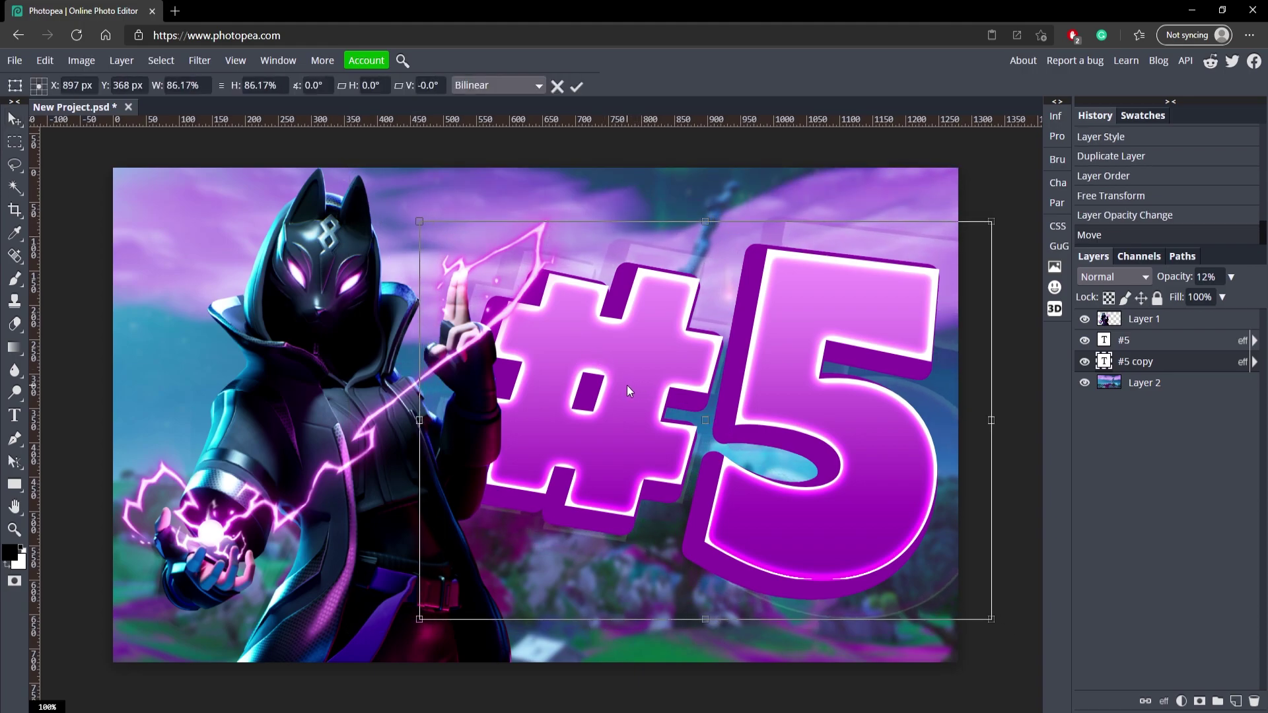
left_click(577, 86)
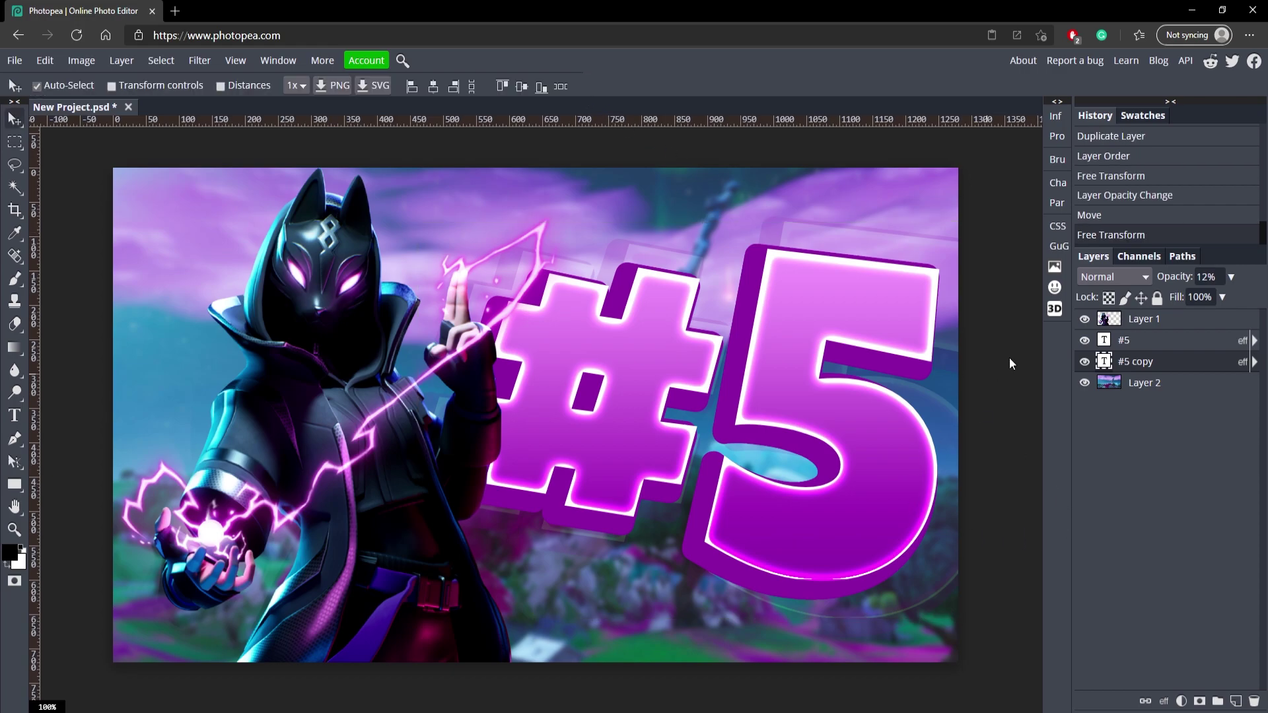
left_click(1083, 361)
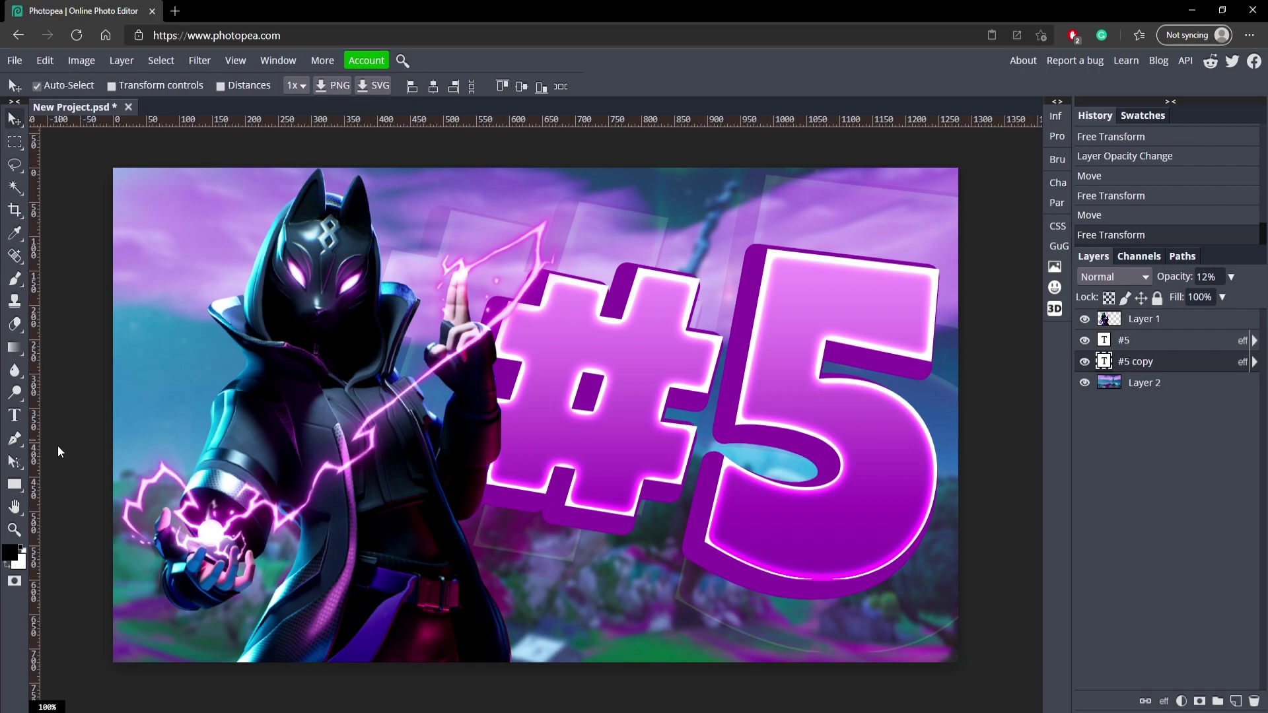
- Set up the Rectangle tool with no fill and a white 10 px stroke
left_click(16, 487)
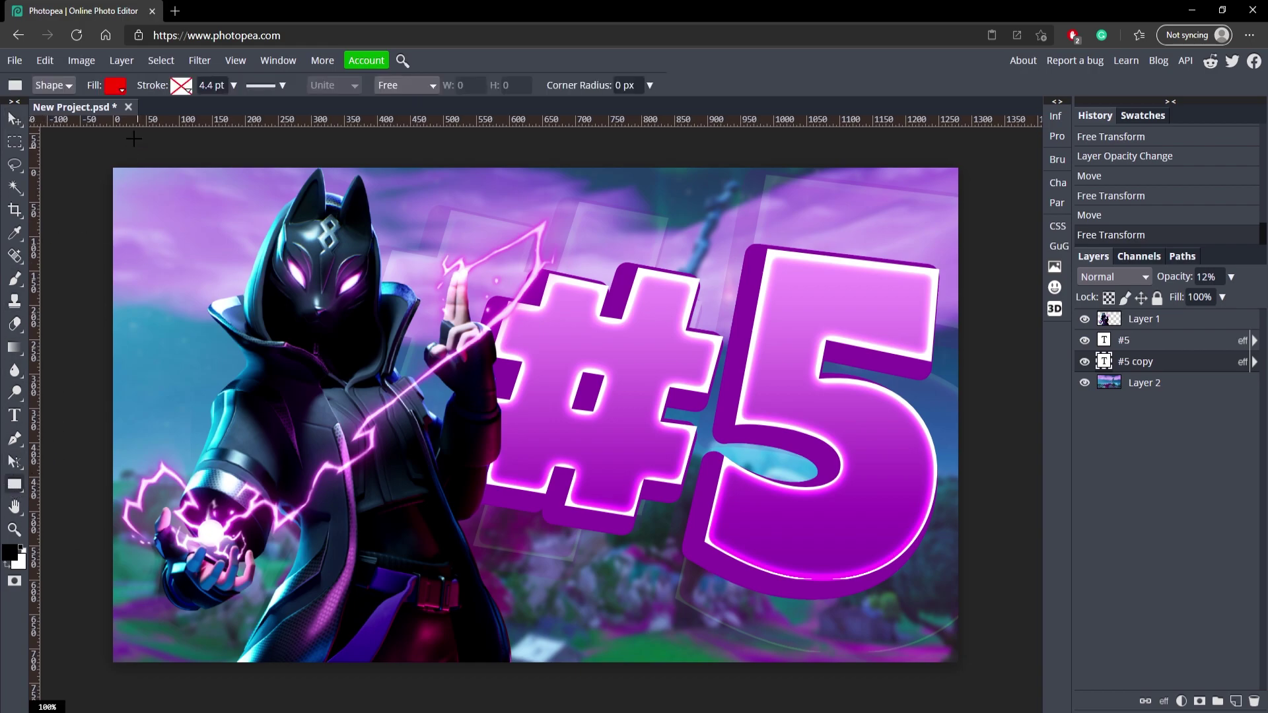
left_click(115, 90)
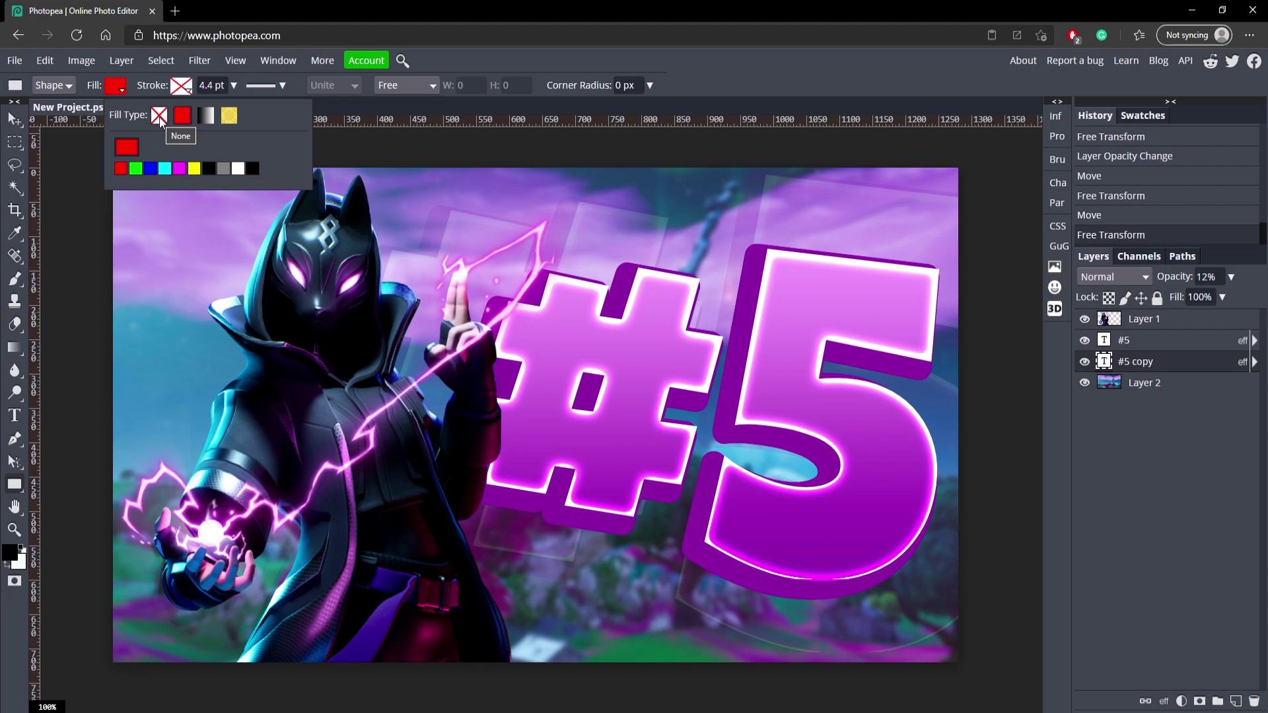
left_click(159, 116)
left_click(177, 89)
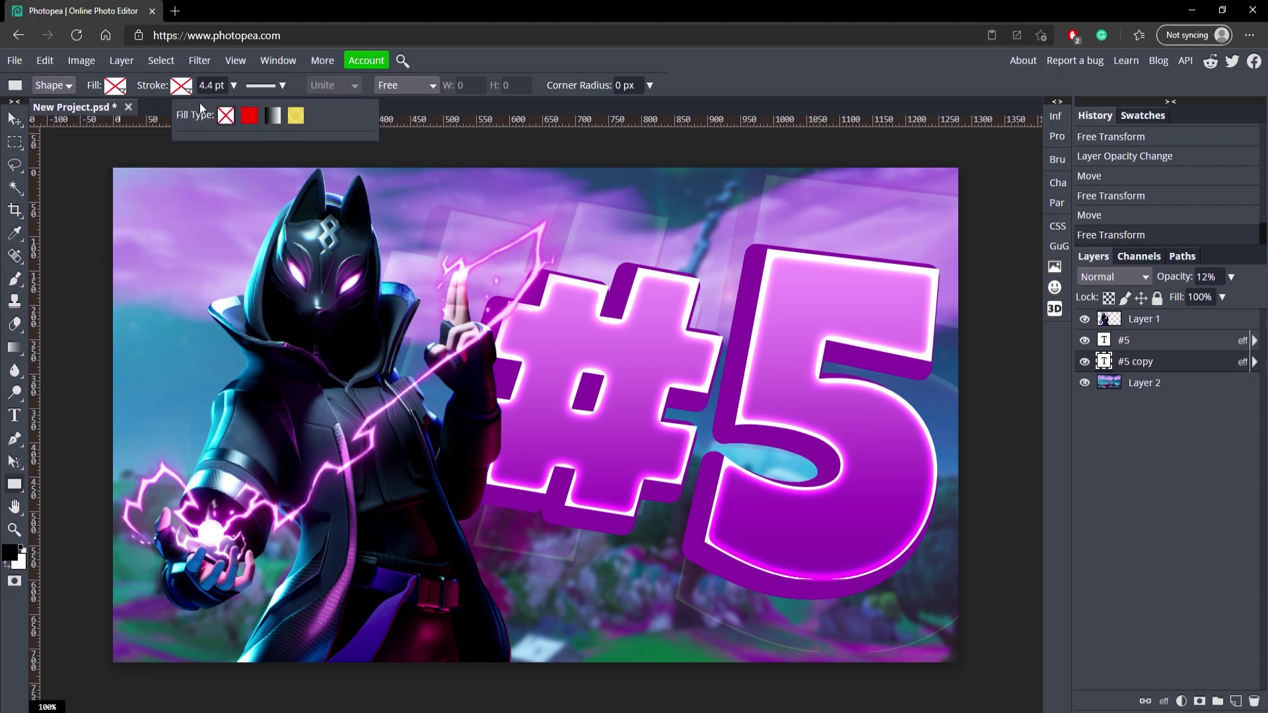
left_click(249, 116)
left_click(304, 169)
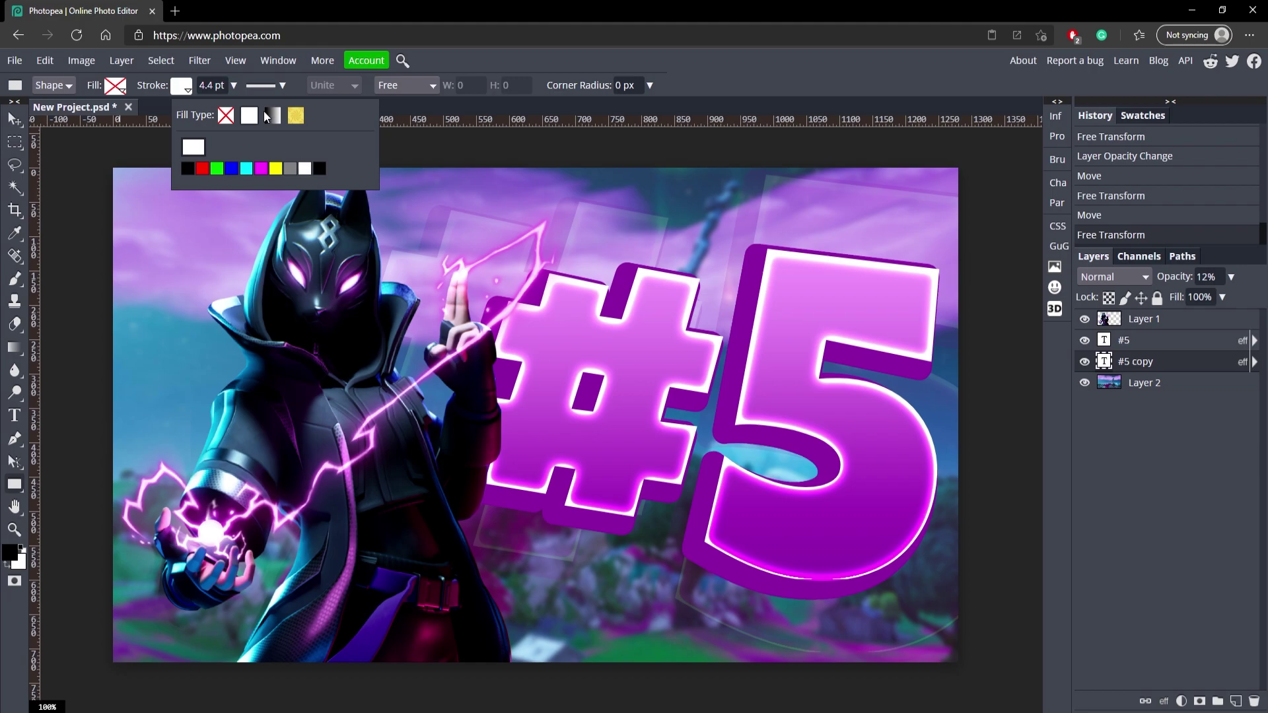
left_click(234, 86)
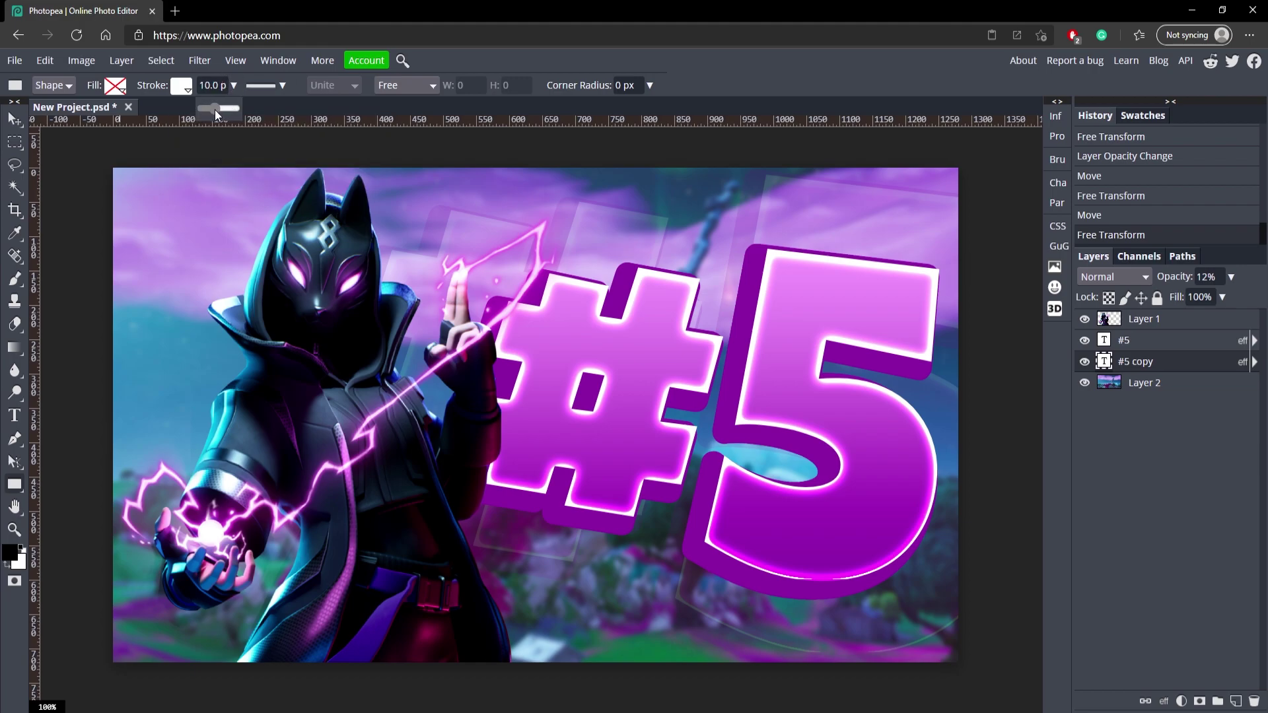
left_click_drag(215, 109, 213, 109)
- Draw a rectangle over the whole canvas and thicken its white border to 48 px
mouse_move(112, 168)
left_mouse_down()
mouse_move(167, 215)
mouse_move(957, 641)
mouse_move(959, 661)
left_mouse_up()
left_click(234, 85)
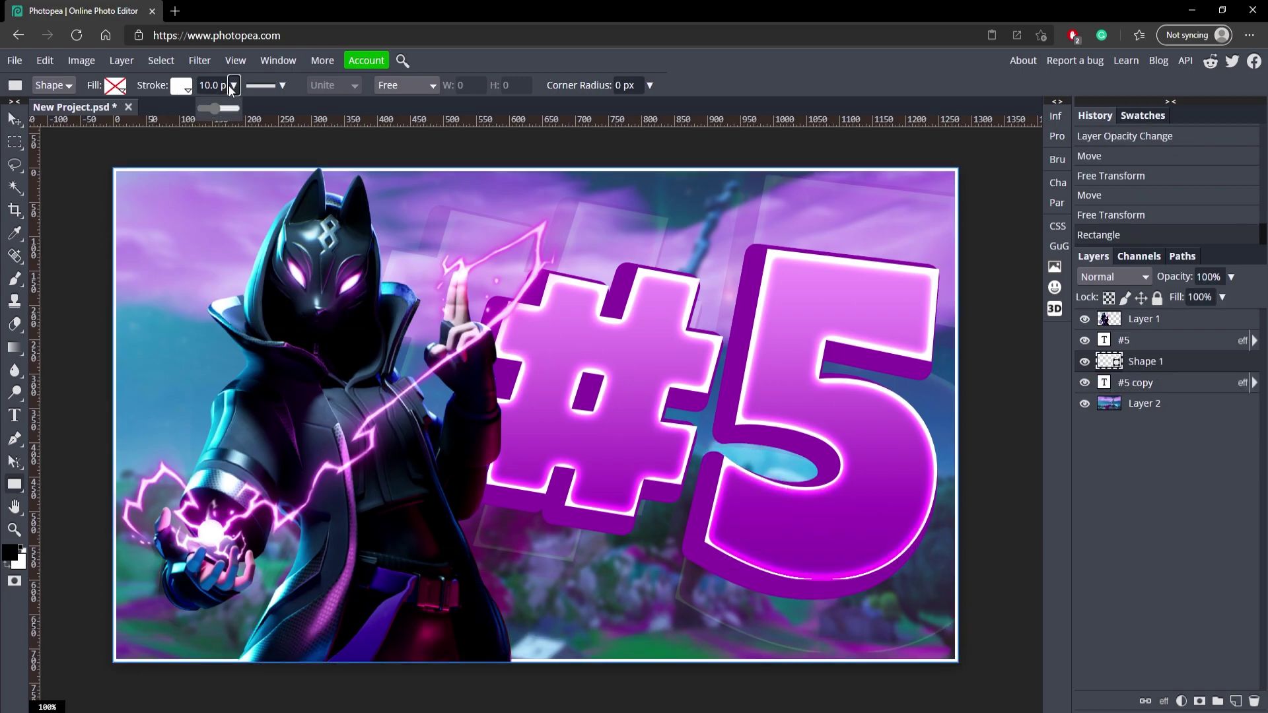
left_click_drag(218, 111, 223, 110)
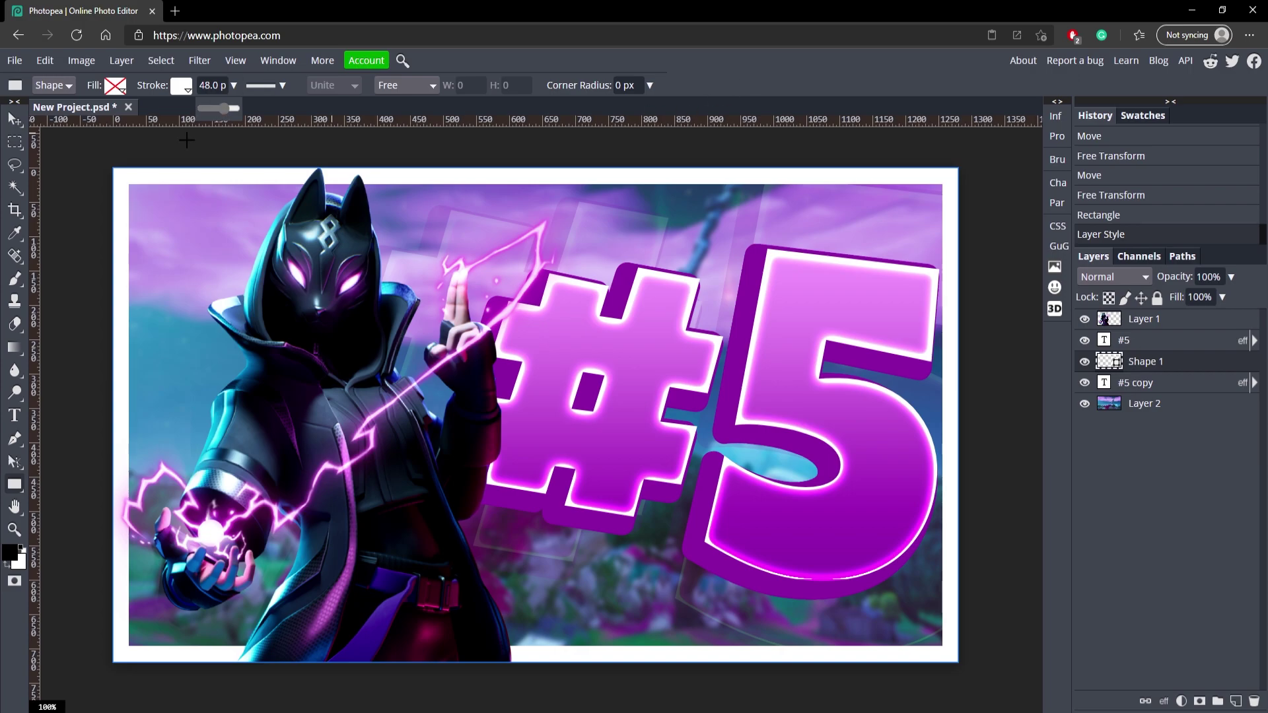
key("v")
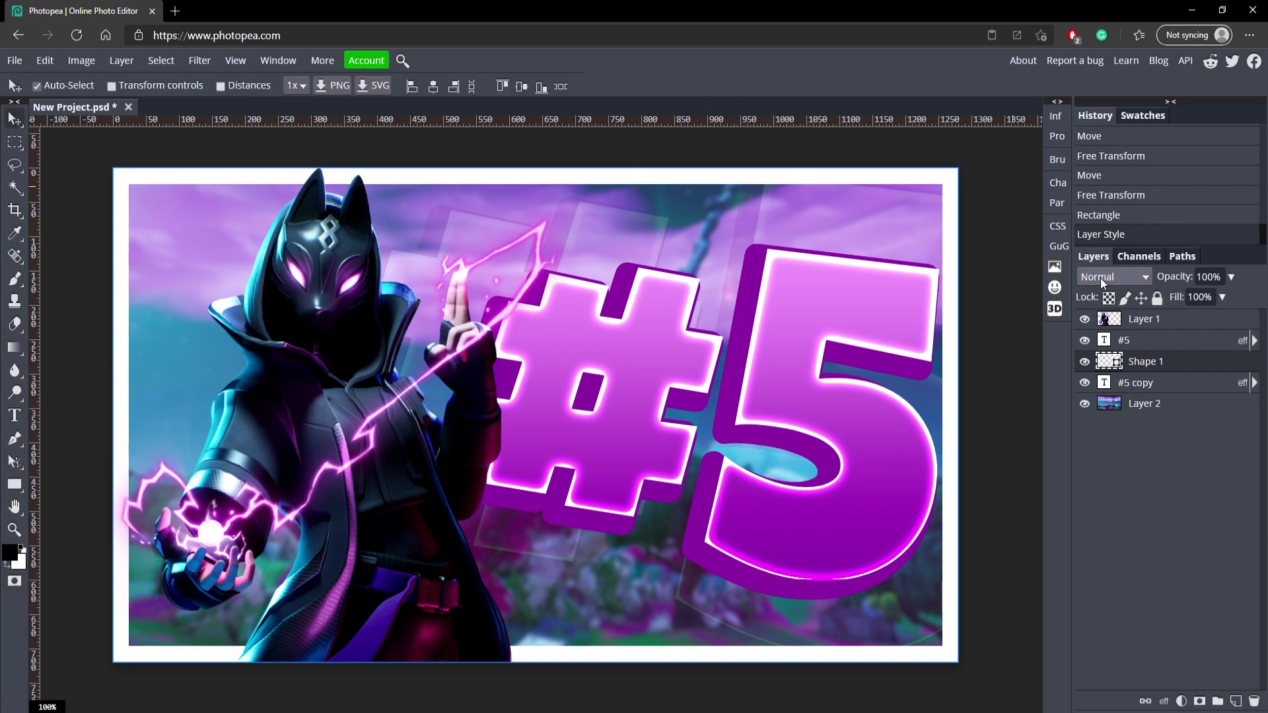
- Set Shape 1's blend mode to Overlay, then try moving Layer 1 below it and undo
left_click(1105, 277)
left_click(1093, 496)
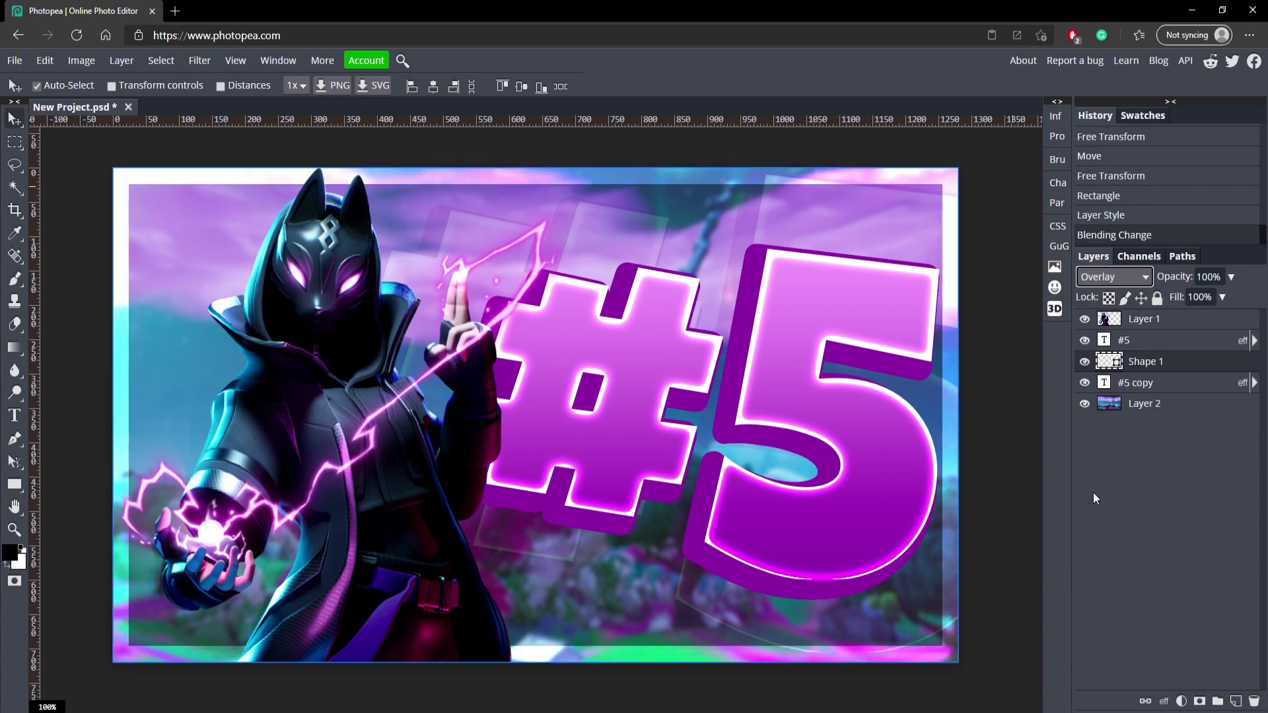
left_click(1161, 403)
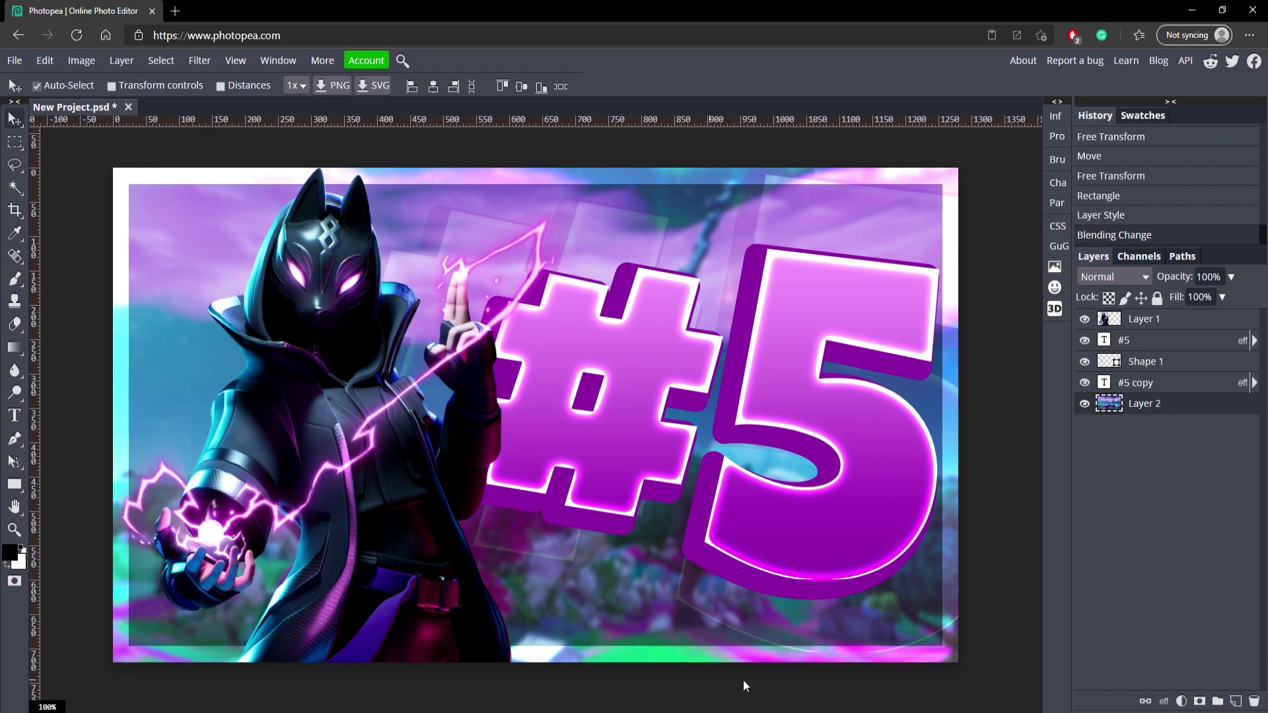
left_click_drag(1136, 320, 1137, 375)
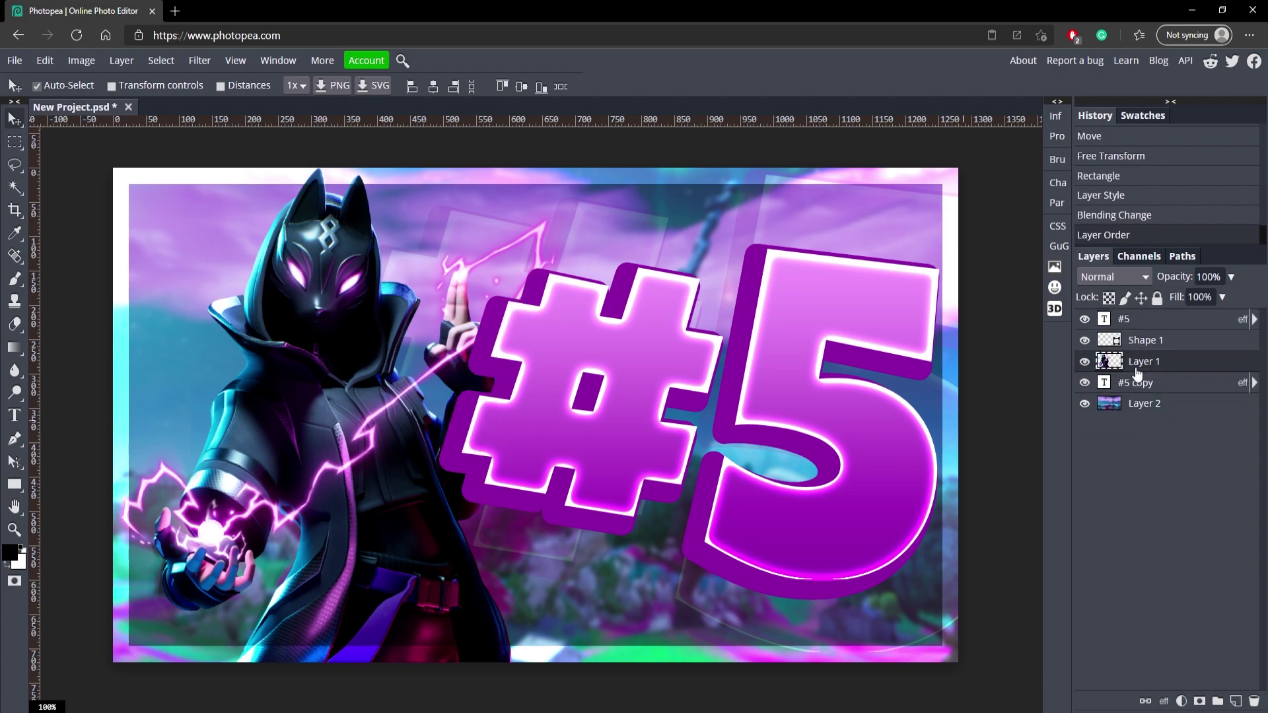
key("ctrl+z")
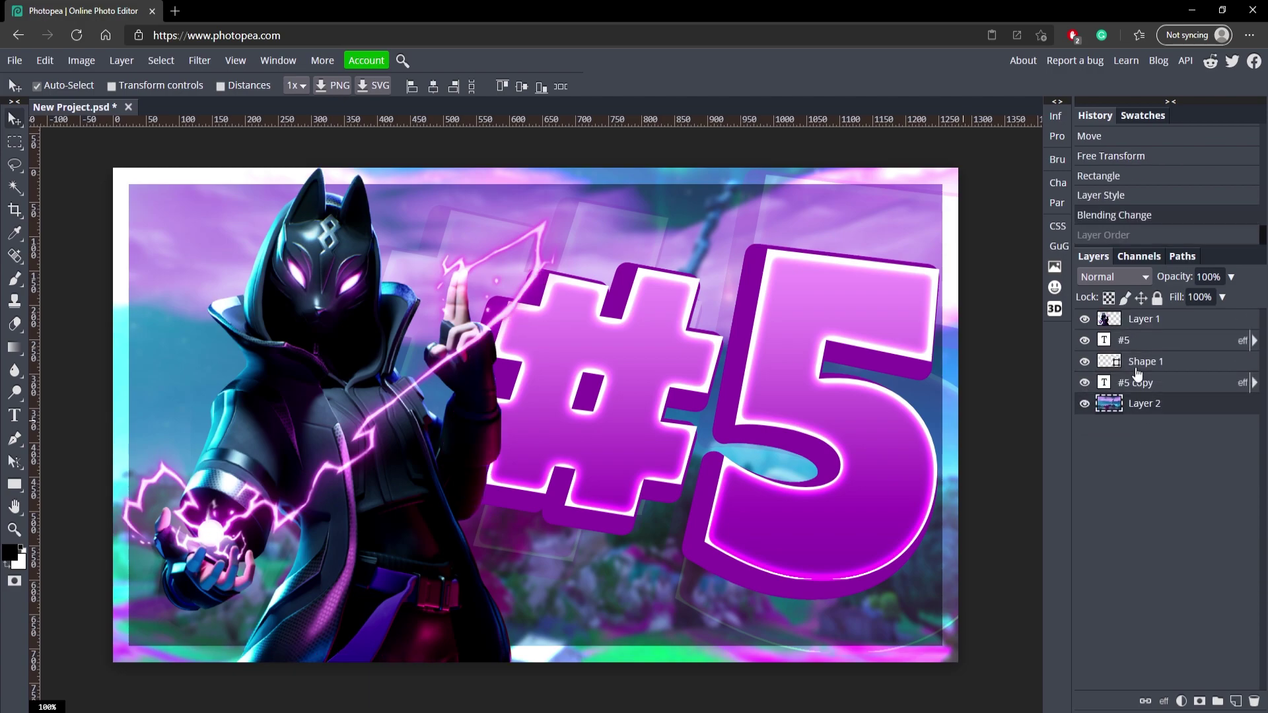
- Add an Exposure adjustment layer above Layer 1 set to 0.200, comparing it on and off
left_click(1149, 320)
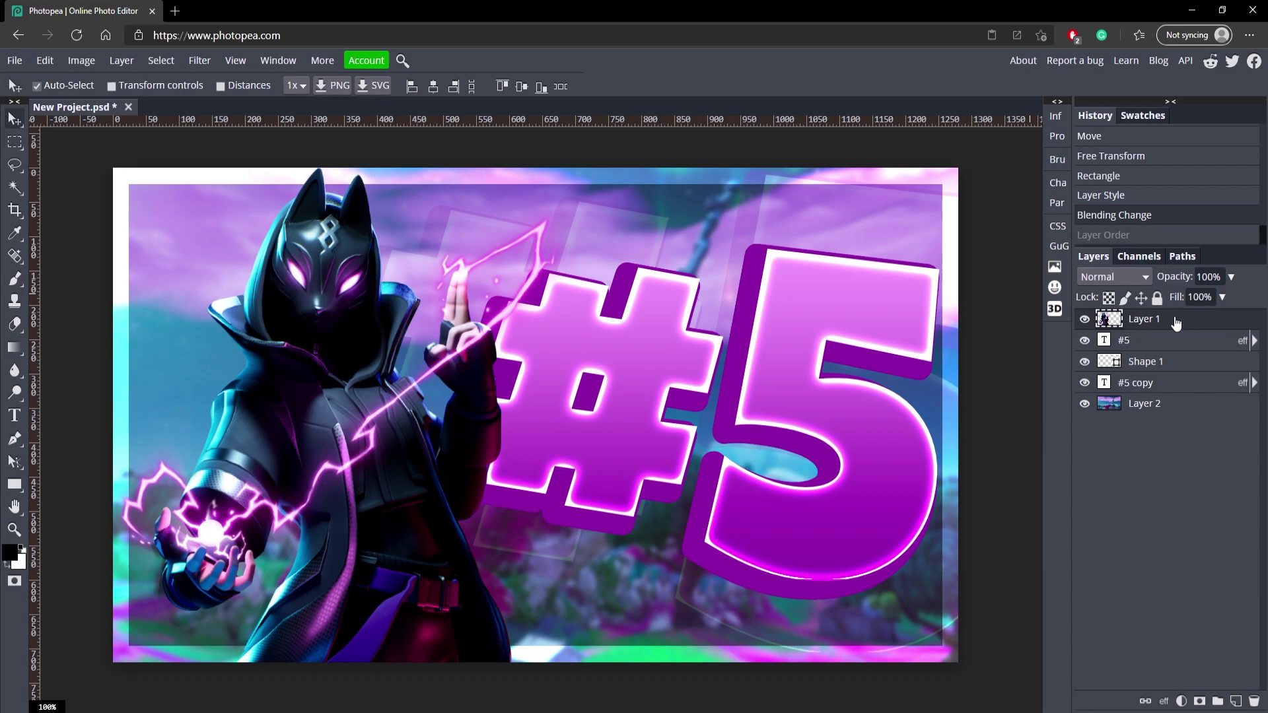
left_click(1181, 702)
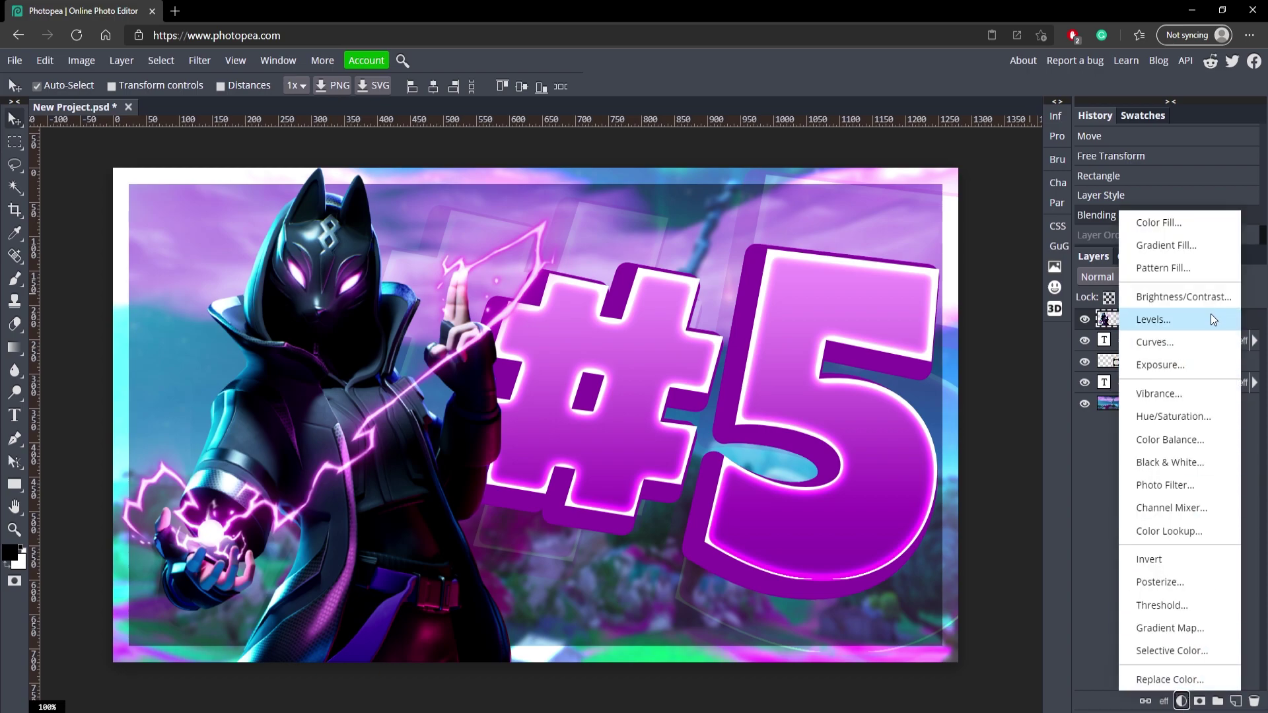
left_click(1182, 366)
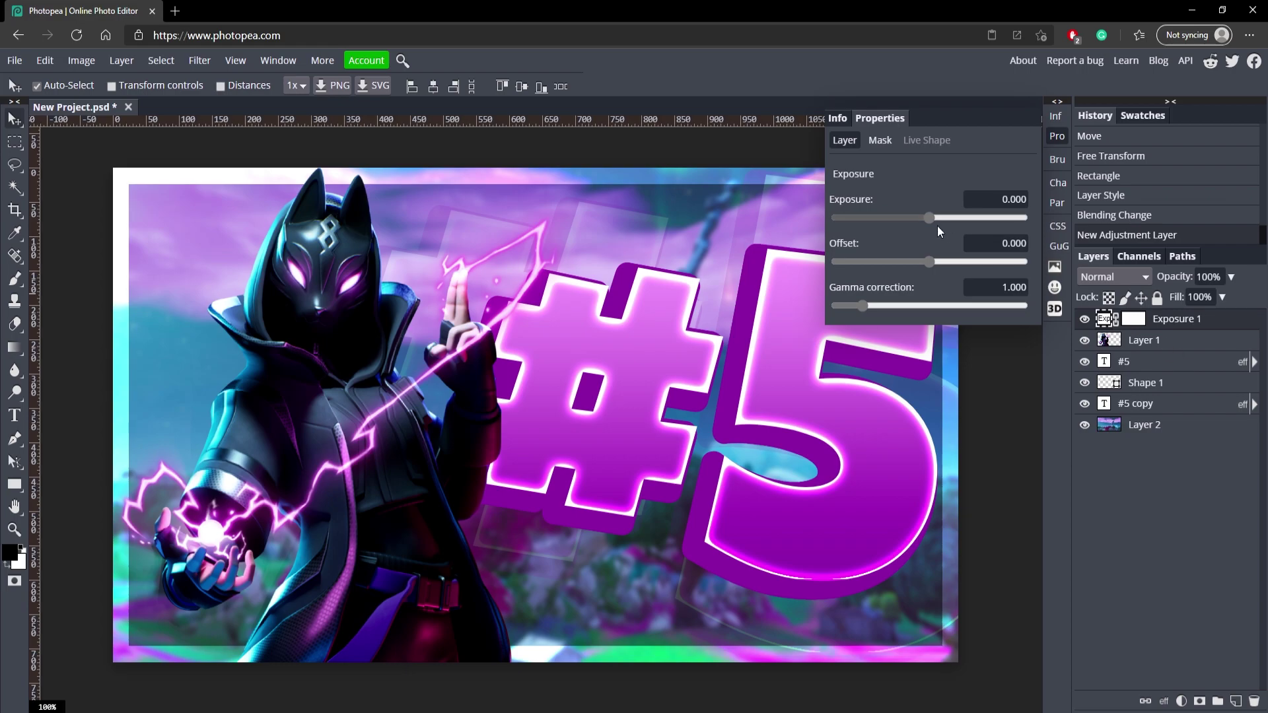
left_click_drag(931, 219, 928, 266)
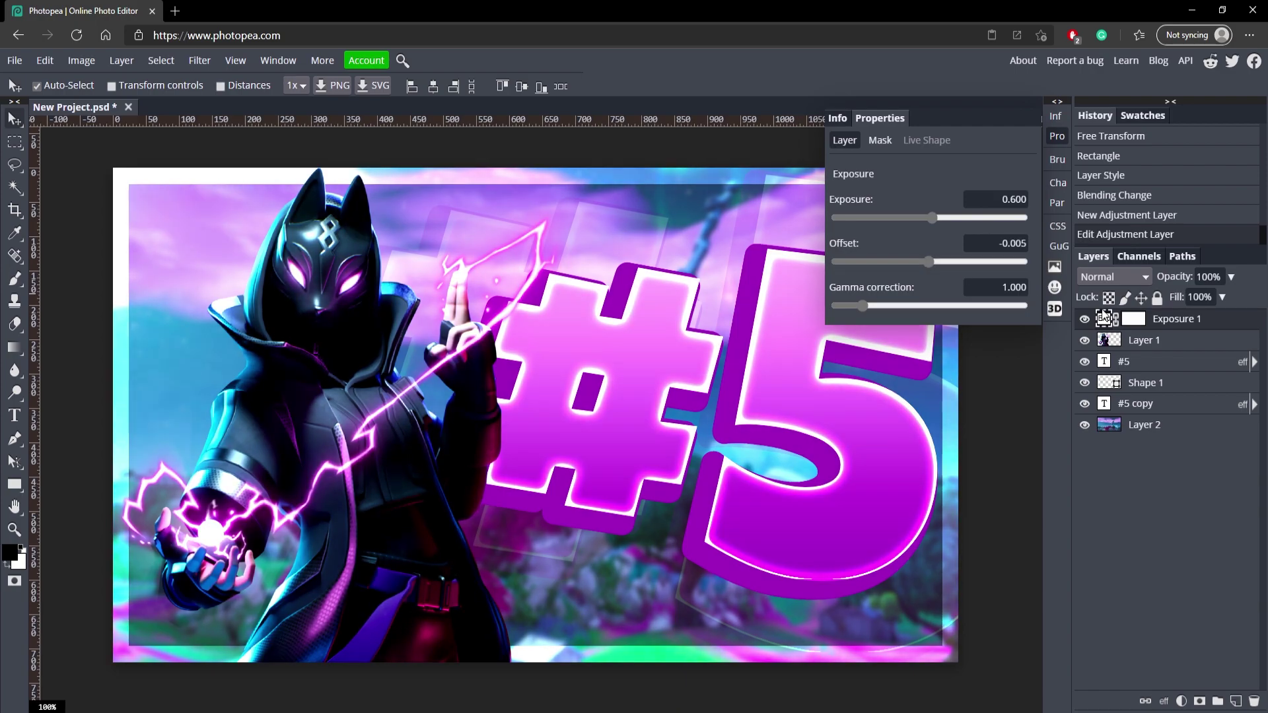
left_click(1085, 319)
left_click(1085, 320)
left_click(1085, 320)
left_click(1084, 320)
left_click_drag(944, 222, 931, 220)
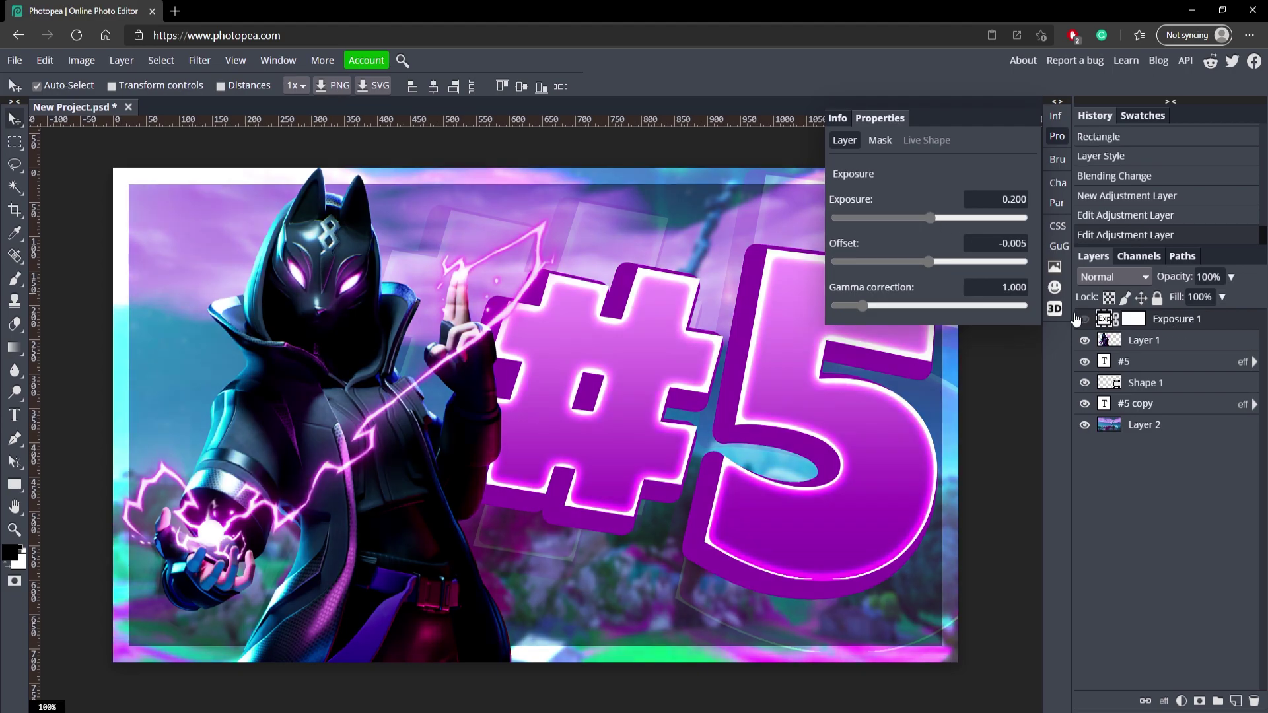
- Add a Vibrance adjustment layer with Vibrance 13 and Saturation 21, toggling it to compare
left_click(1182, 701)
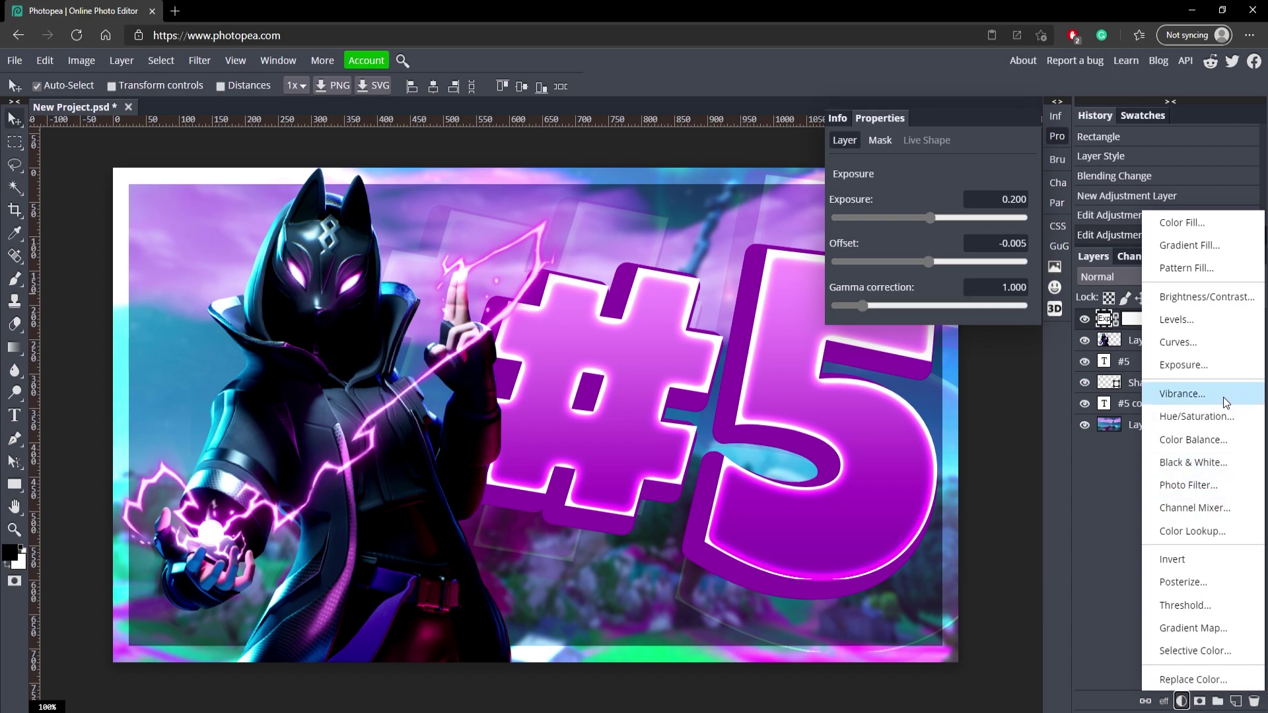
left_click(1193, 395)
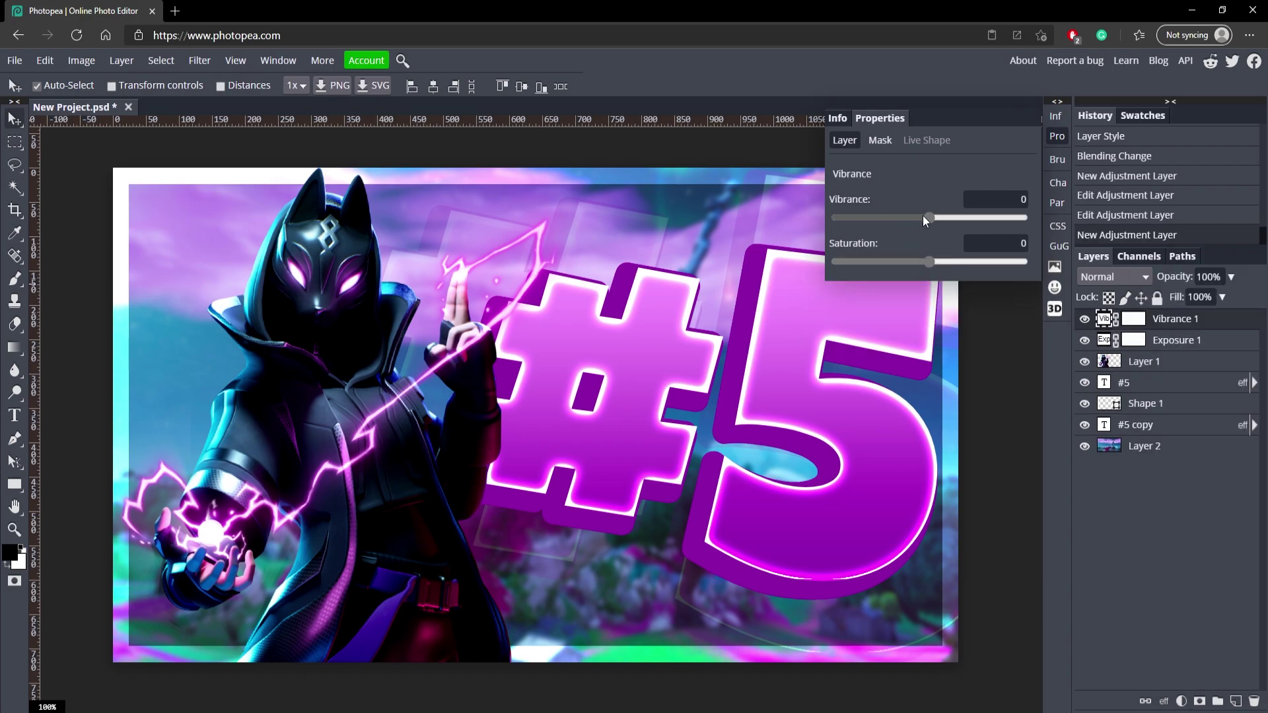
left_click_drag(928, 217, 942, 218)
left_click_drag(930, 261, 949, 262)
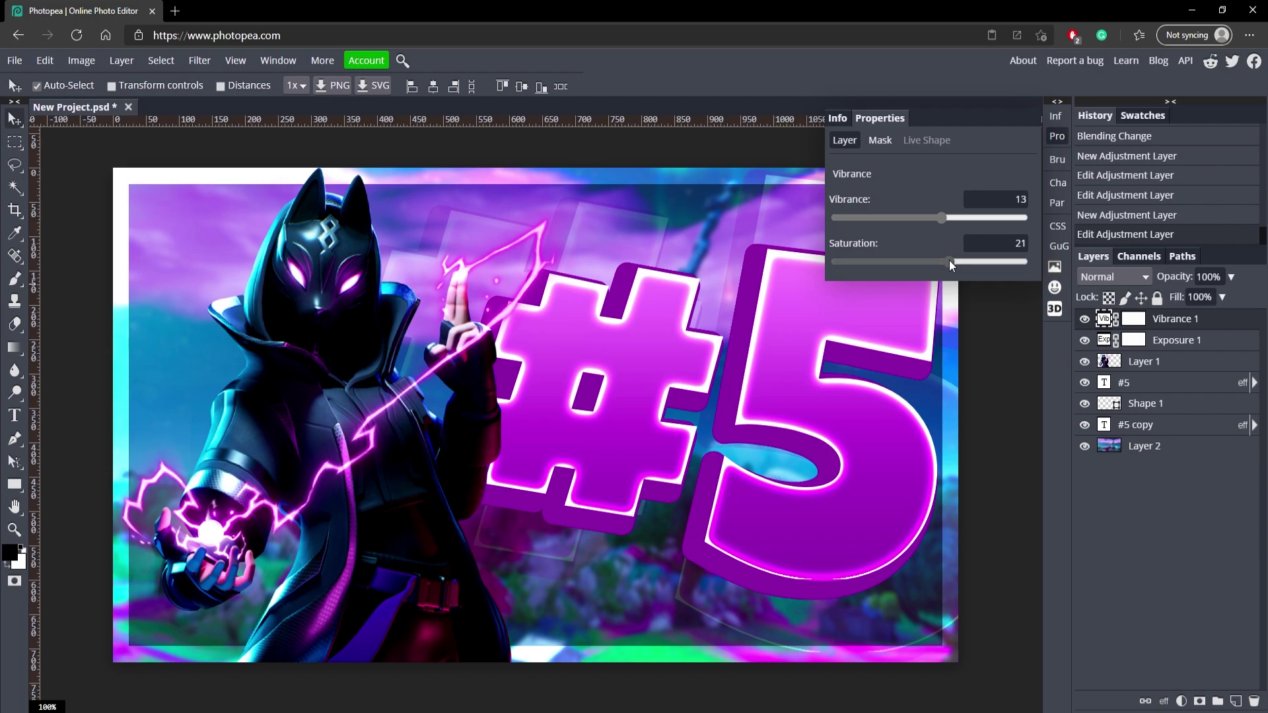
left_click(1081, 320)
left_click(1081, 321)
left_click(1081, 321)
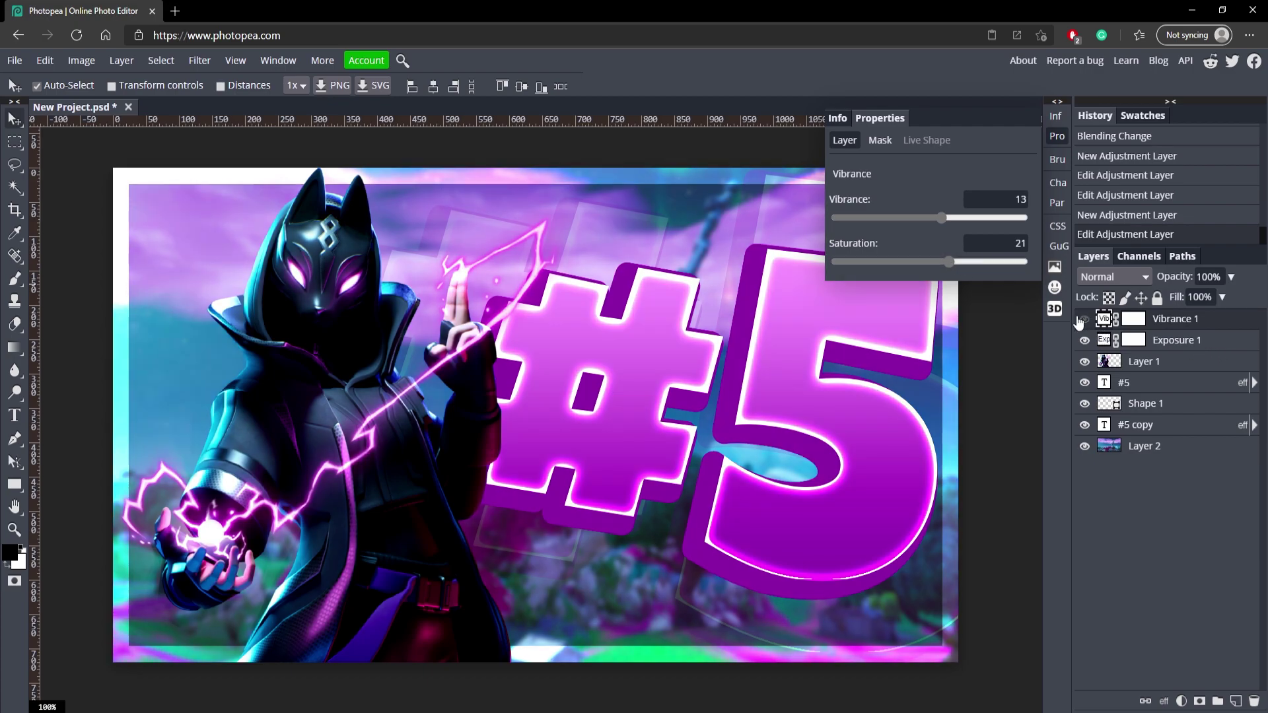
- Draw a magenta-filled, stroke-free rectangle covering the full 1280×720 canvas as Shape 2
left_click(1081, 321)
key("u")
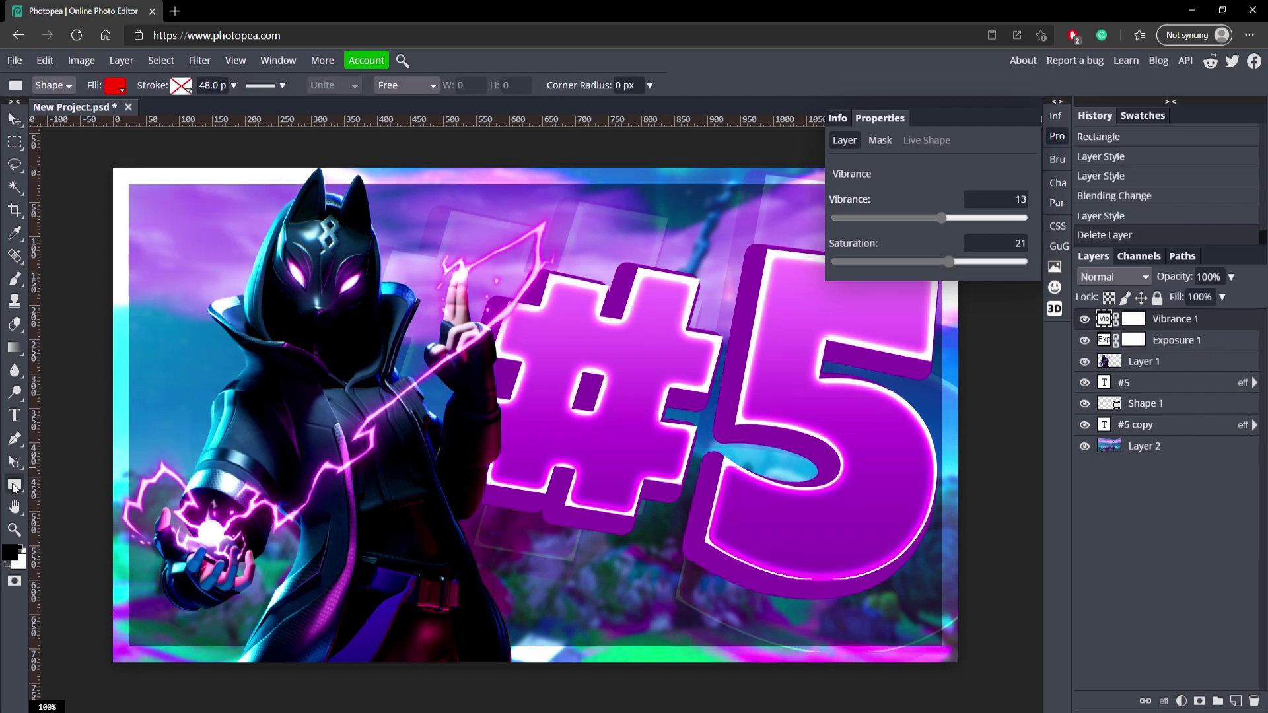
left_click(181, 87)
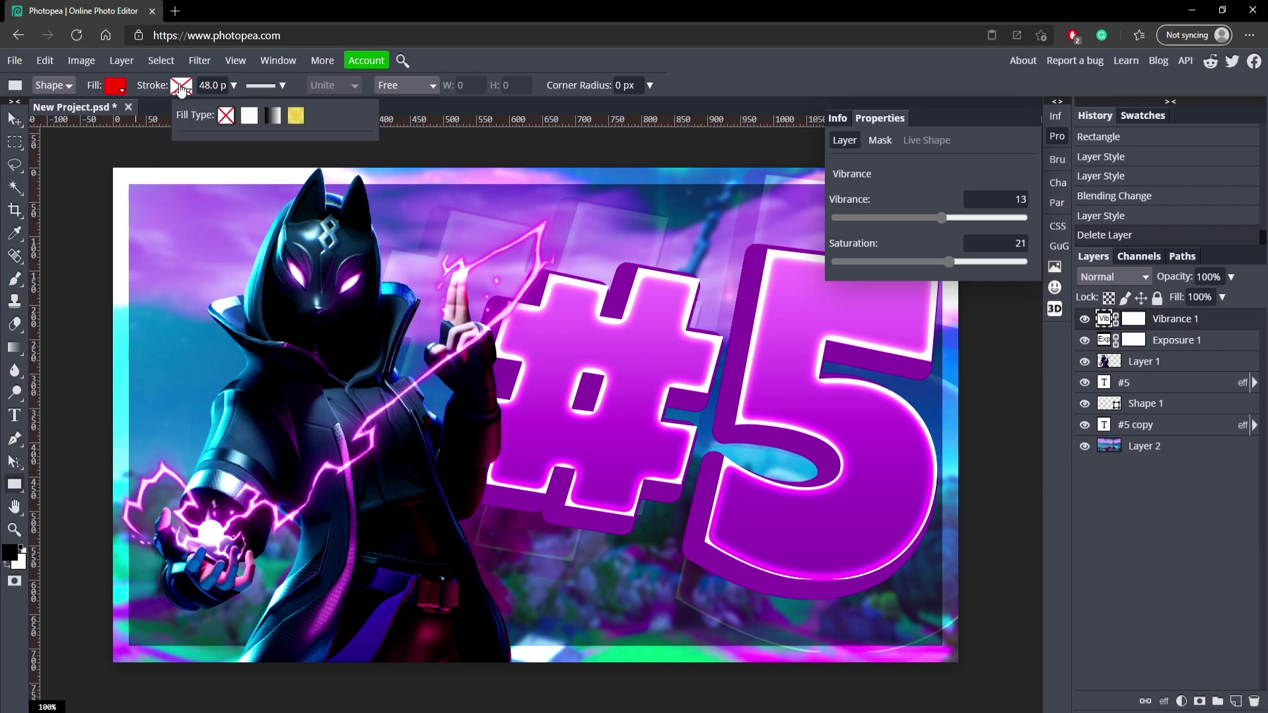
left_click(119, 92)
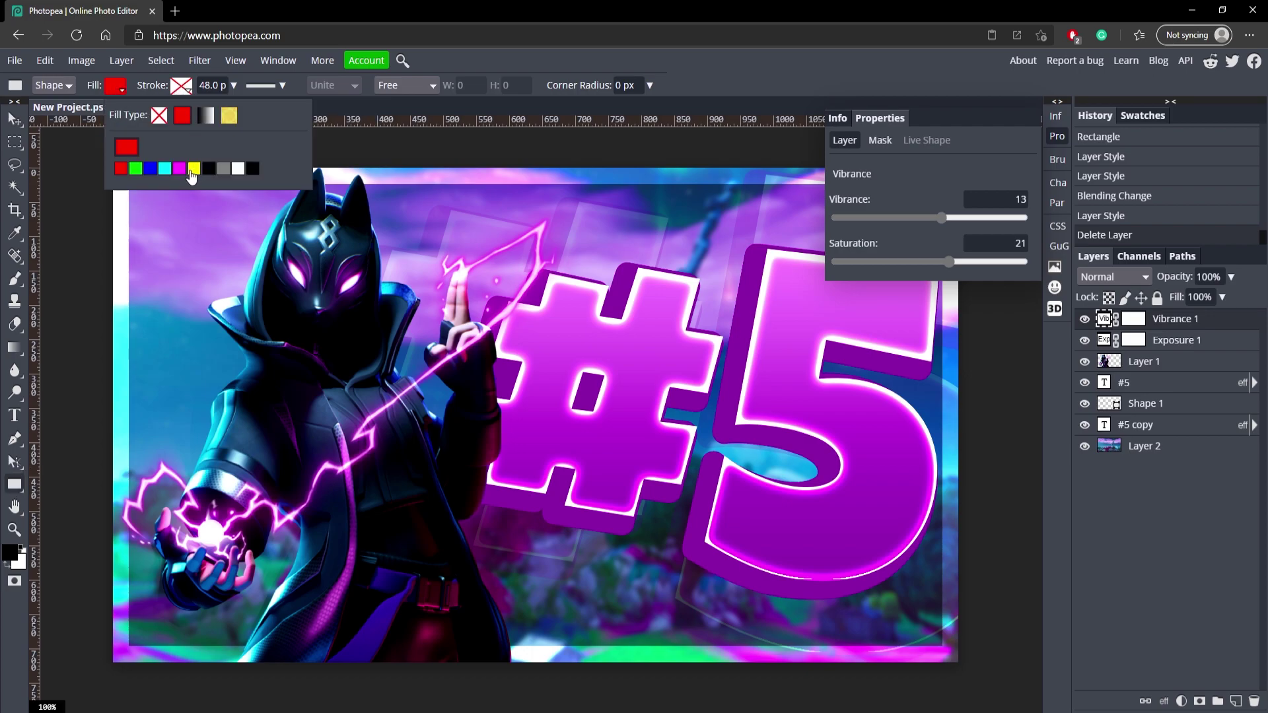
left_click(179, 168)
left_click(621, 113)
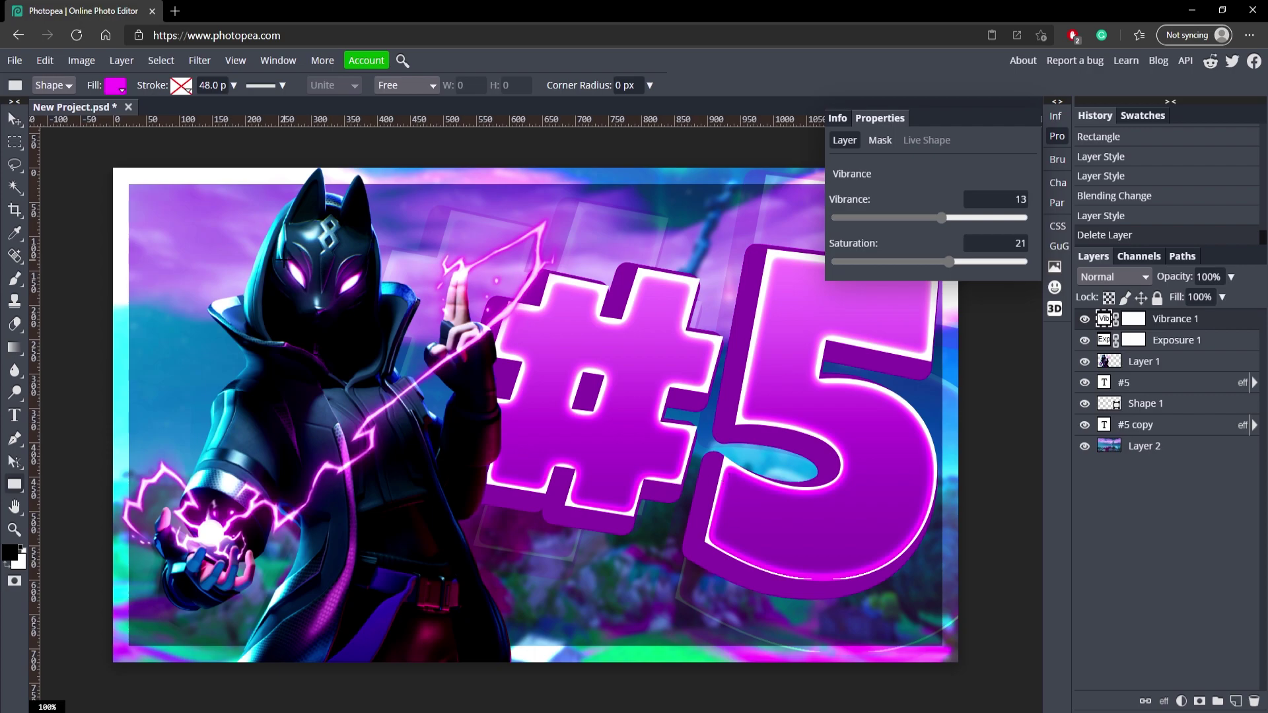
left_click_drag(111, 166, 978, 631)
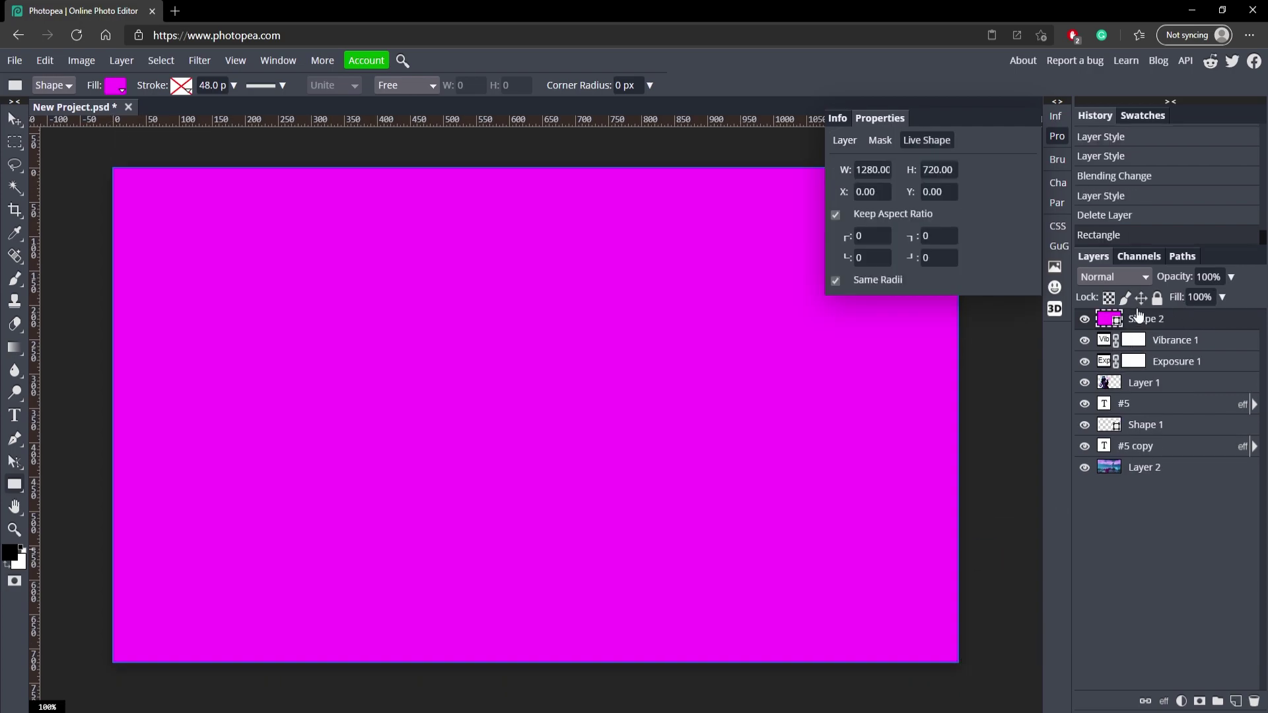
- Blend Shape 2 in Color mode at about 37% opacity, toggling its visibility to compare
left_click(1114, 279)
scroll(1115, 462, "down", 3)
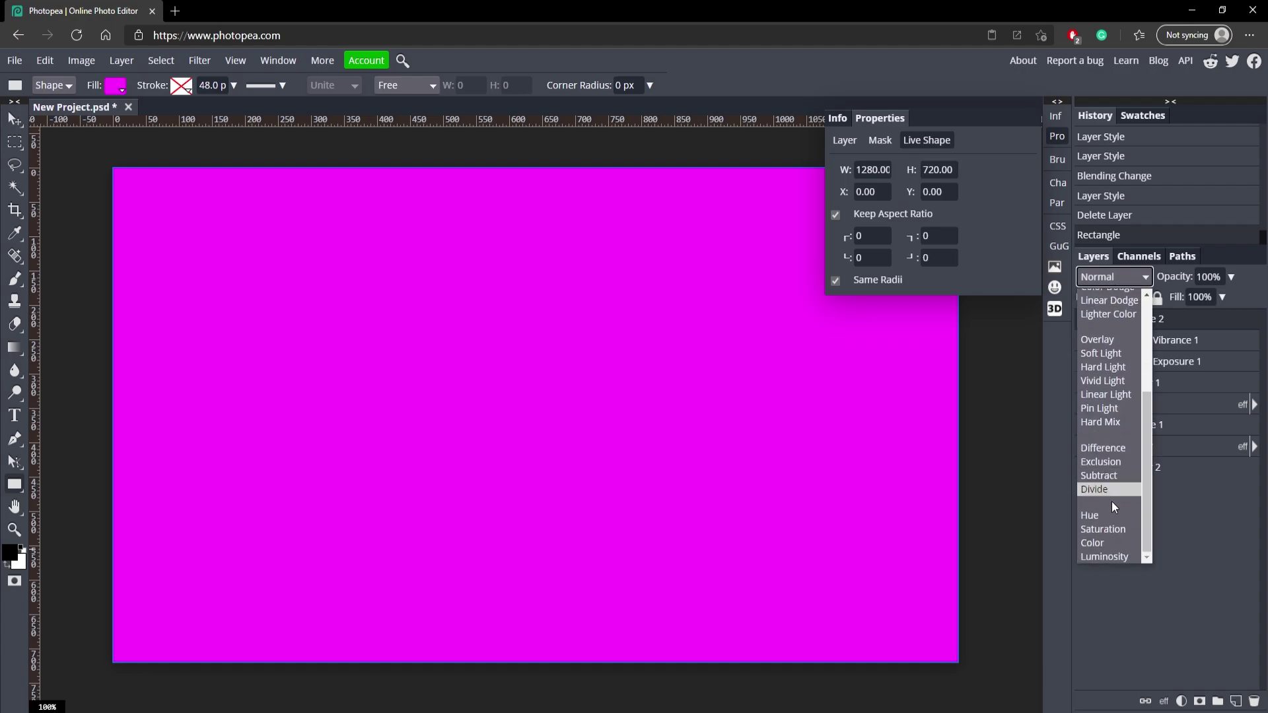
key("Escape")
left_click(1058, 137)
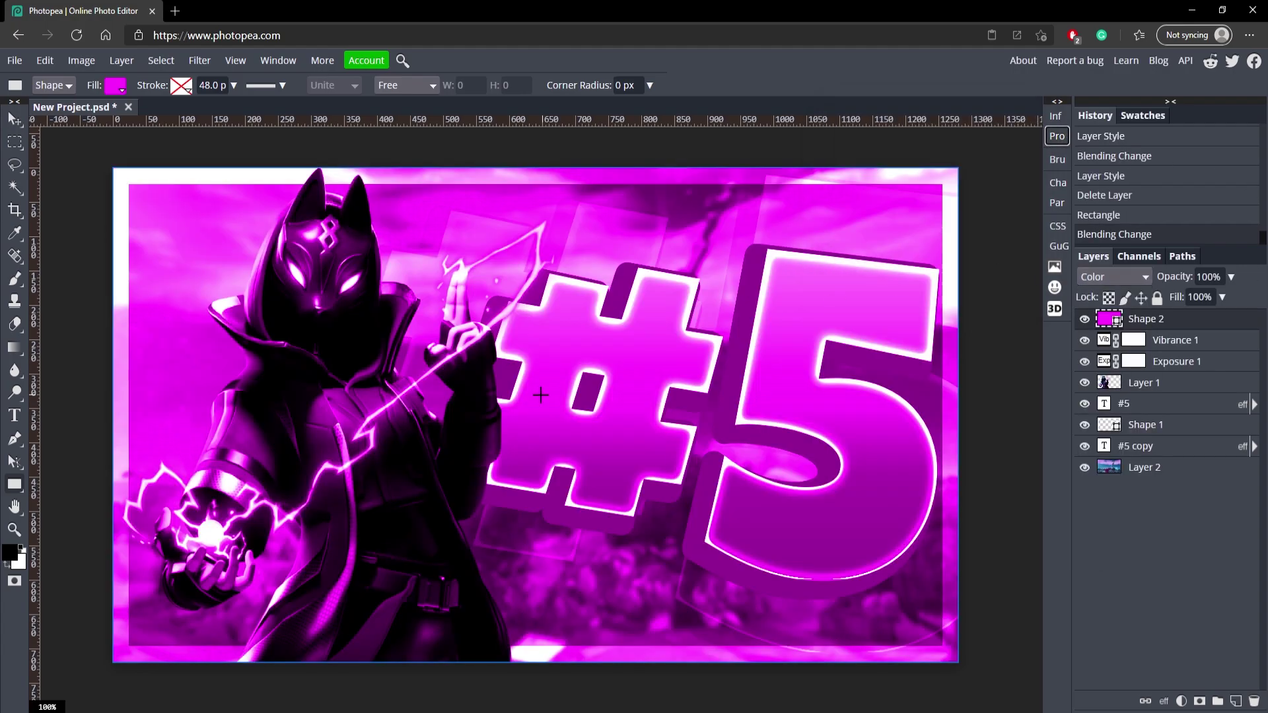
left_click_drag(1230, 277, 1200, 307)
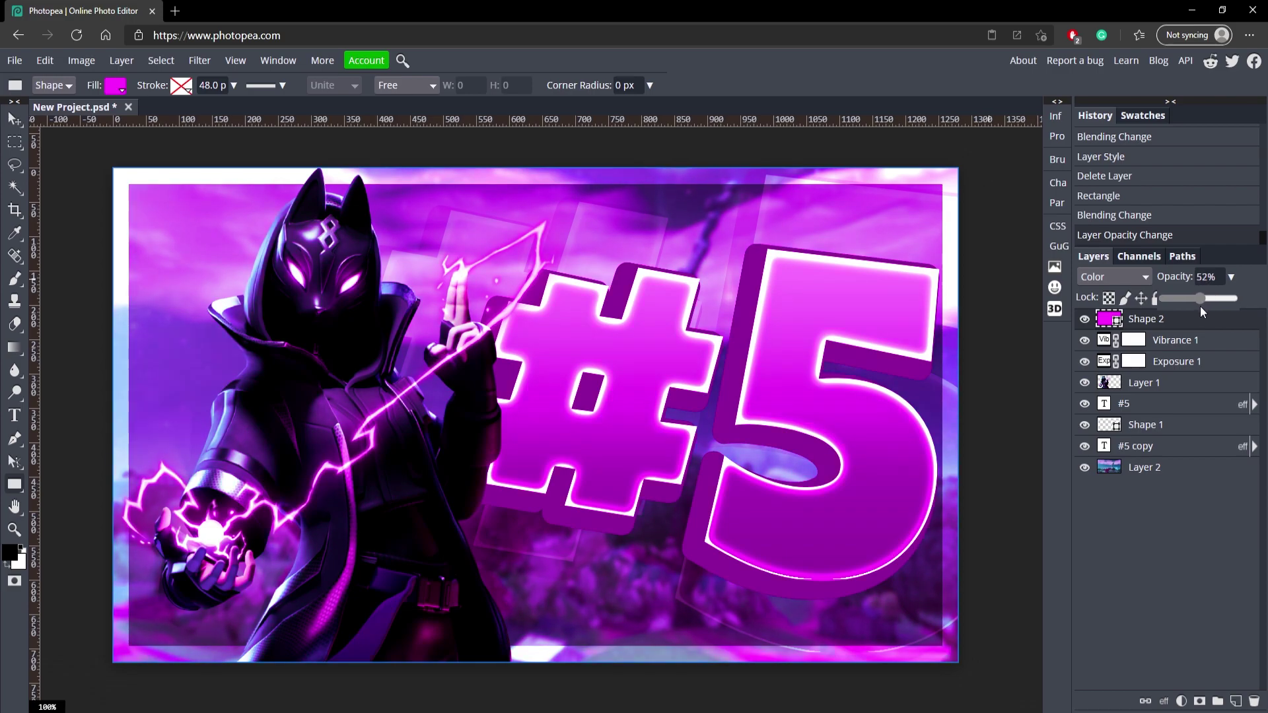
left_click(1087, 319)
left_click(1086, 319)
left_click_drag(1234, 279, 1187, 297)
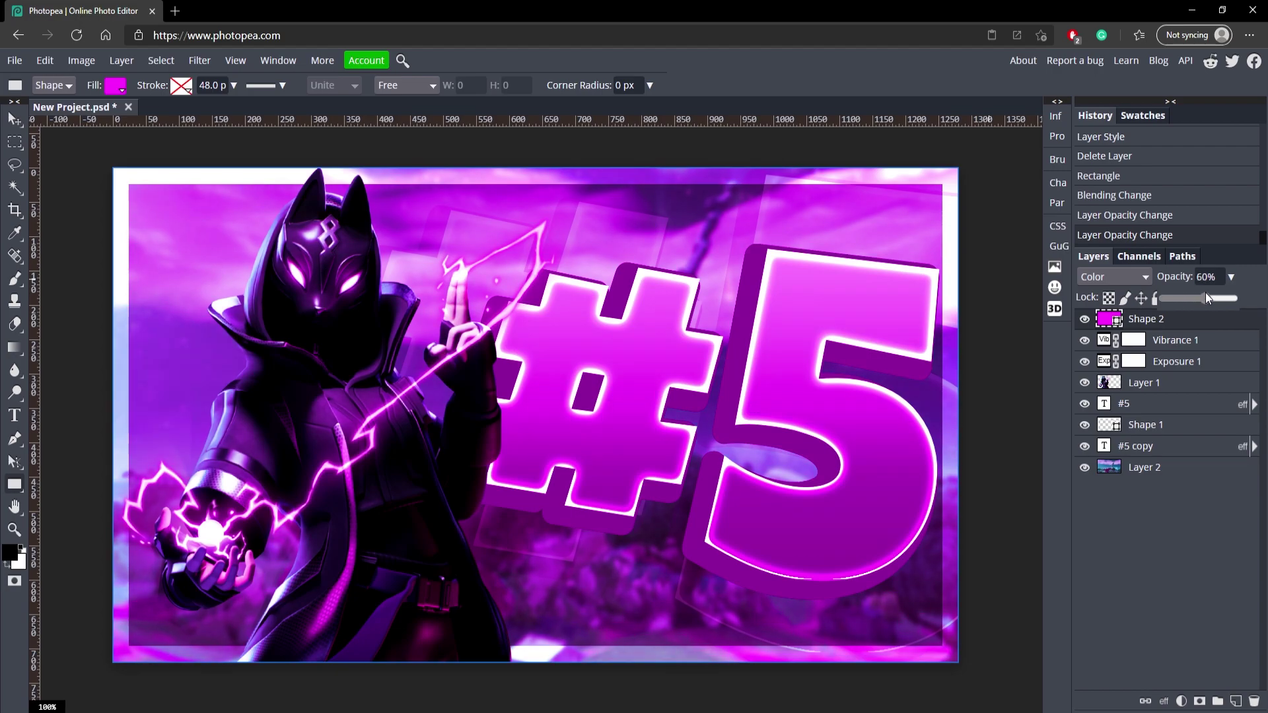
left_click(1085, 319)
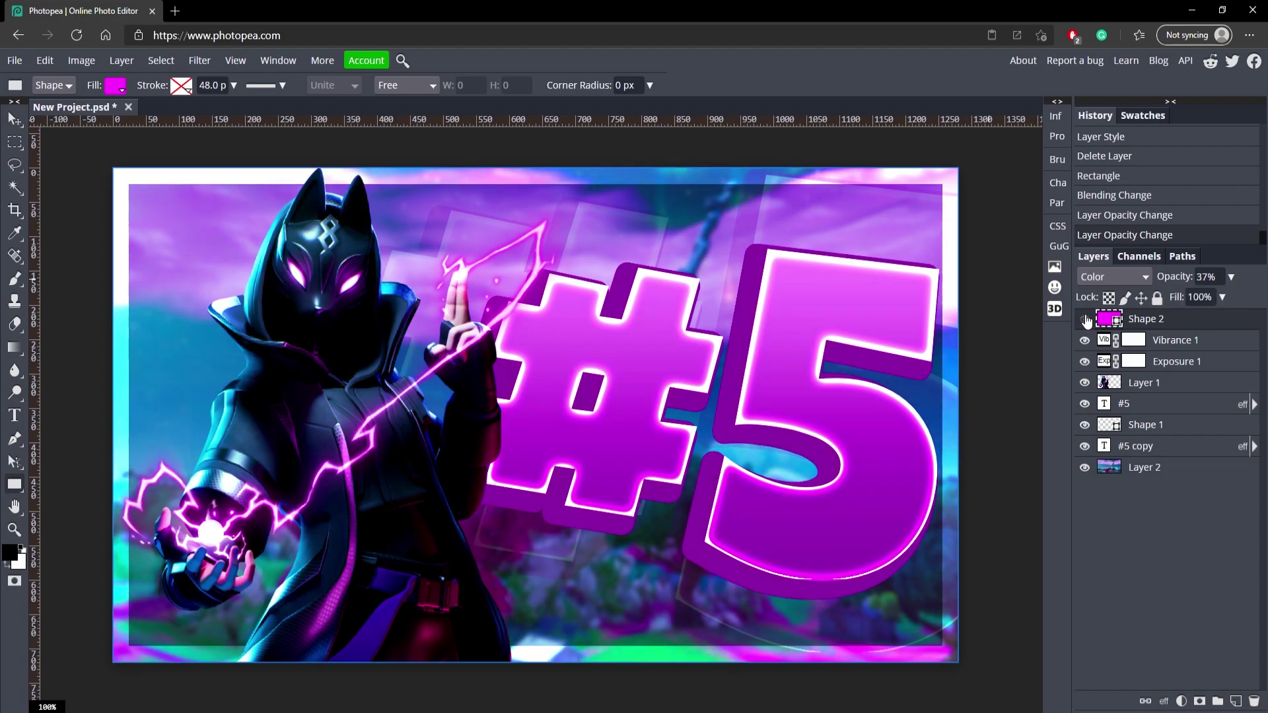
left_click(1085, 320)
left_click(1085, 319)
left_click(1085, 320)
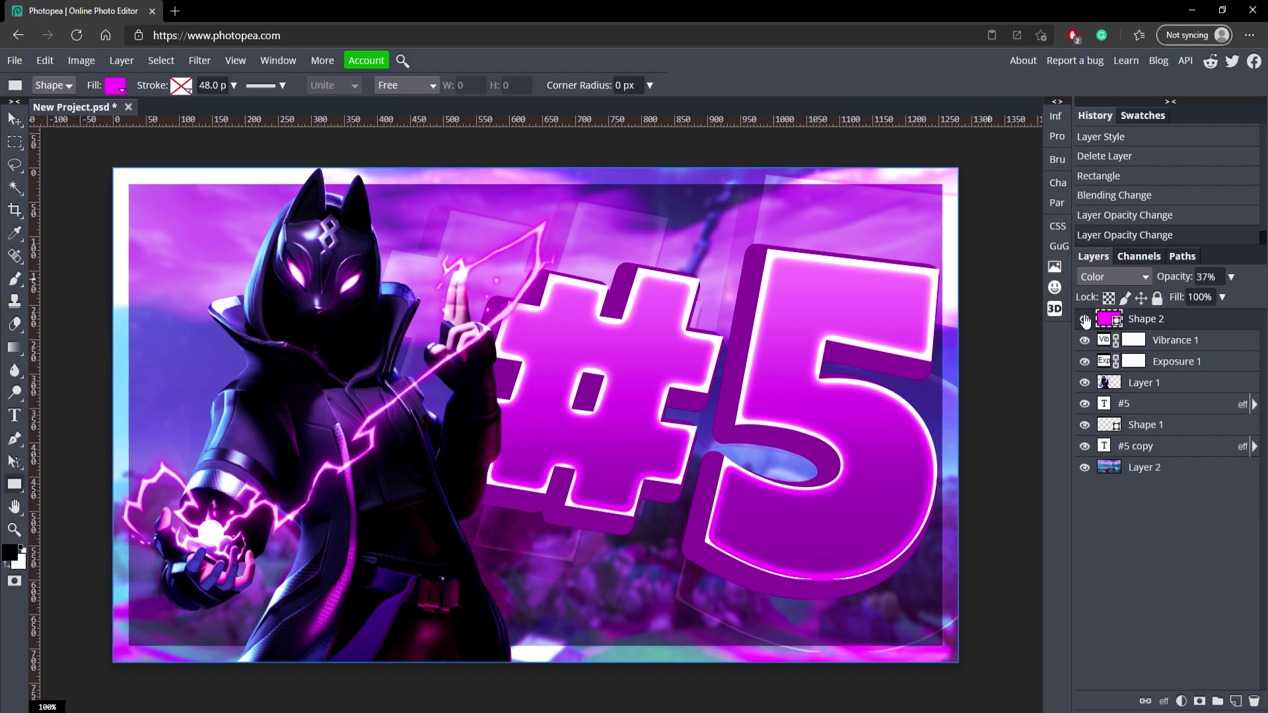